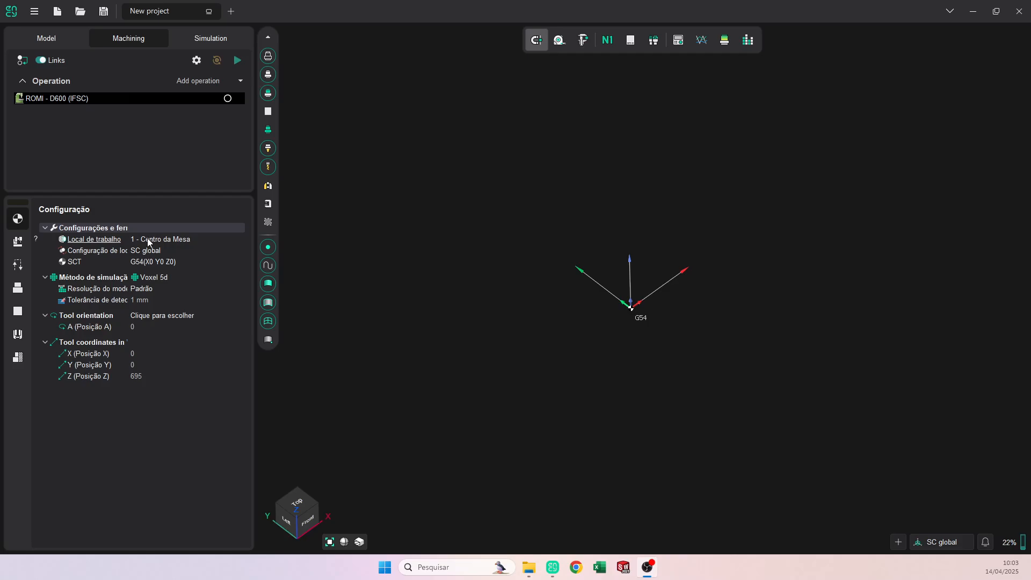
# - Import the part file Ency Fresamento - Tutorial 10_Peça.x_t into the model
pyautogui.click(46, 36)
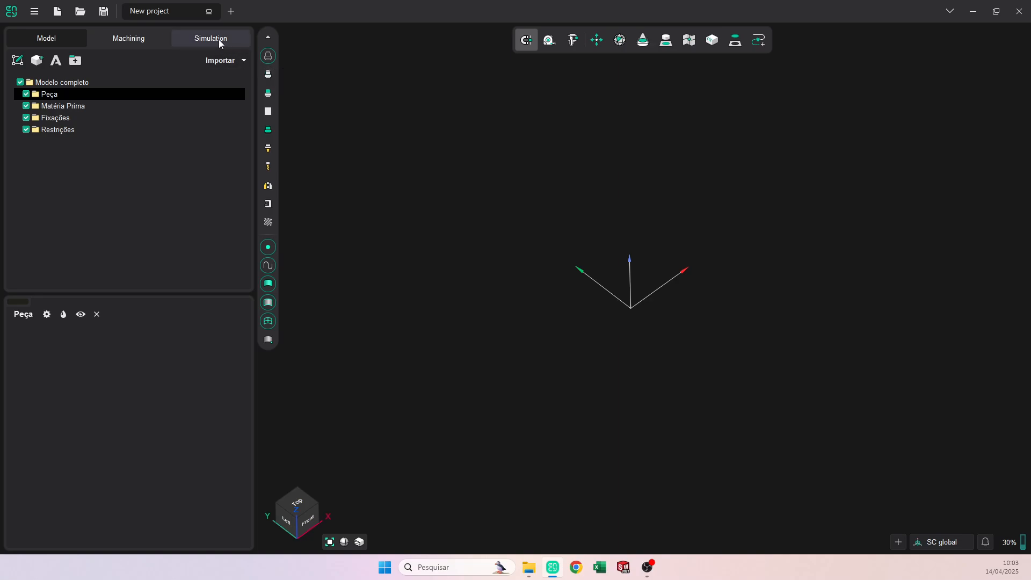
pyautogui.moveTo(222, 60)
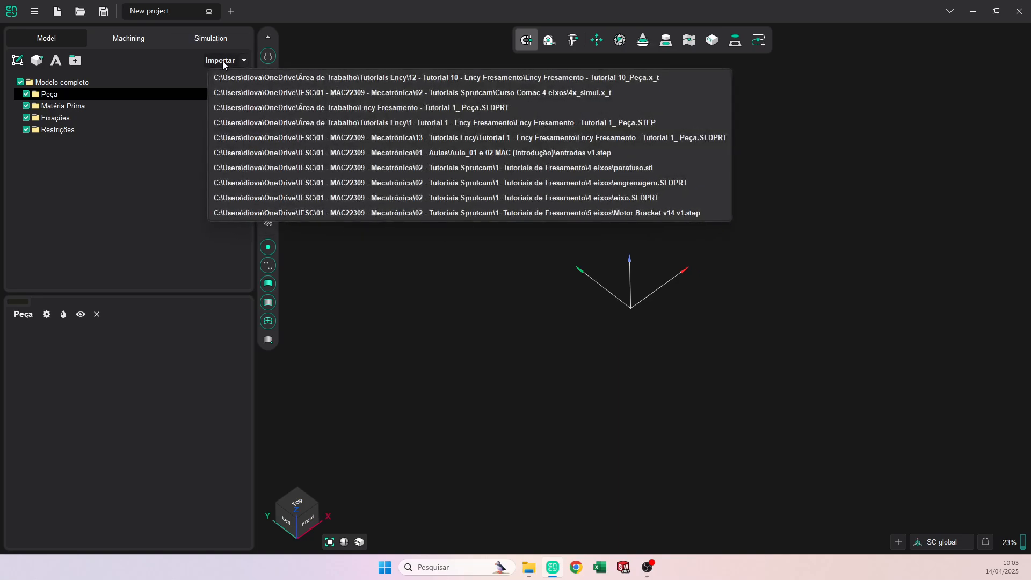
pyautogui.click(251, 78)
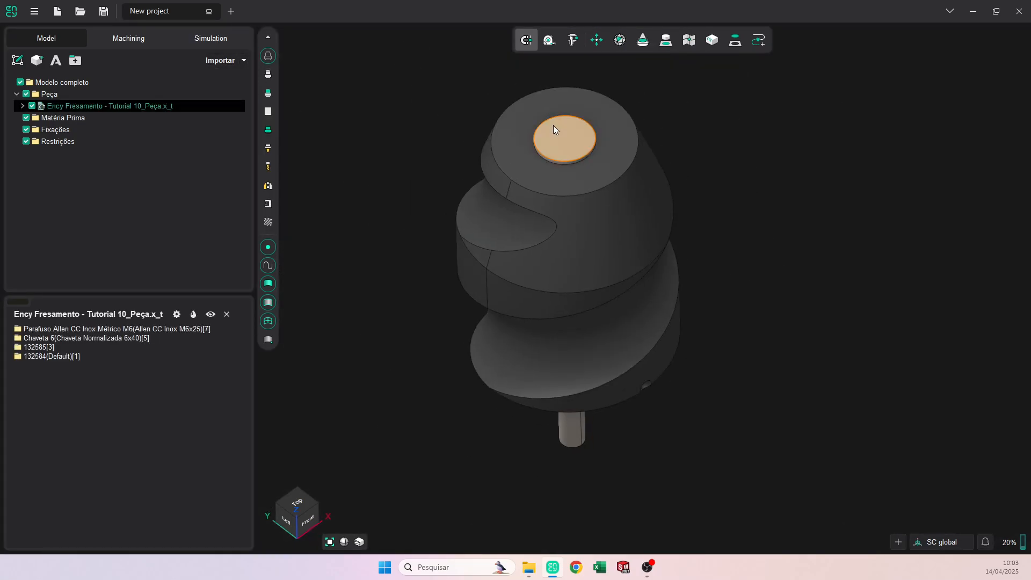
pyautogui.scroll(-4, 596, 298)
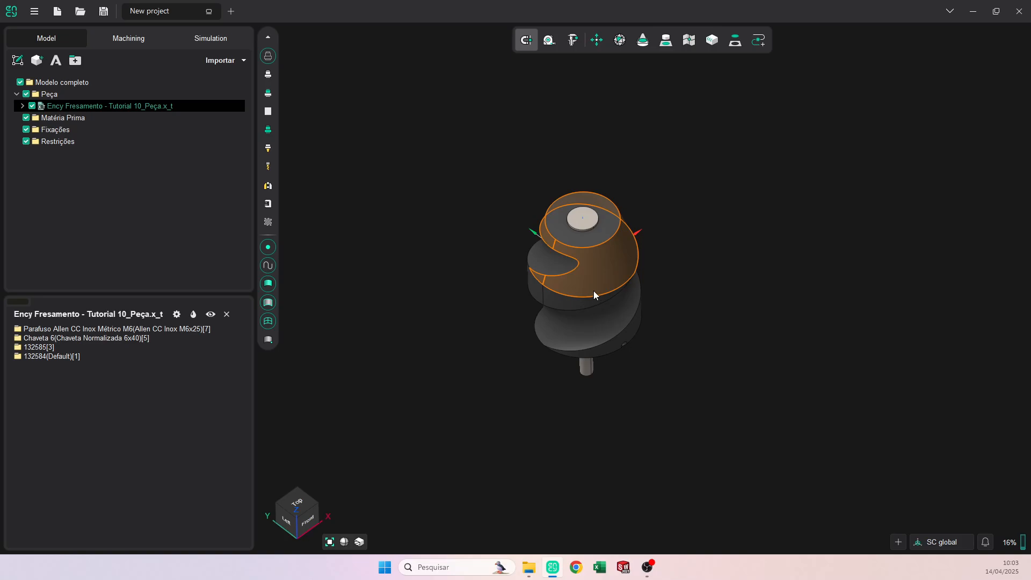
# - Rotate the imported part -90 degrees around the Y axis
pyautogui.hotkey('ctrl', '5')
pyautogui.scroll(-4, 643, 299)
pyautogui.moveTo(639, 325)
pyautogui.mouseDown(button='middle')
pyautogui.moveTo(636, 267)
pyautogui.moveTo(636, 319)
pyautogui.mouseUp(button='middle')
pyautogui.moveTo(636, 319); pyautogui.dragTo(662, 265, button='right')
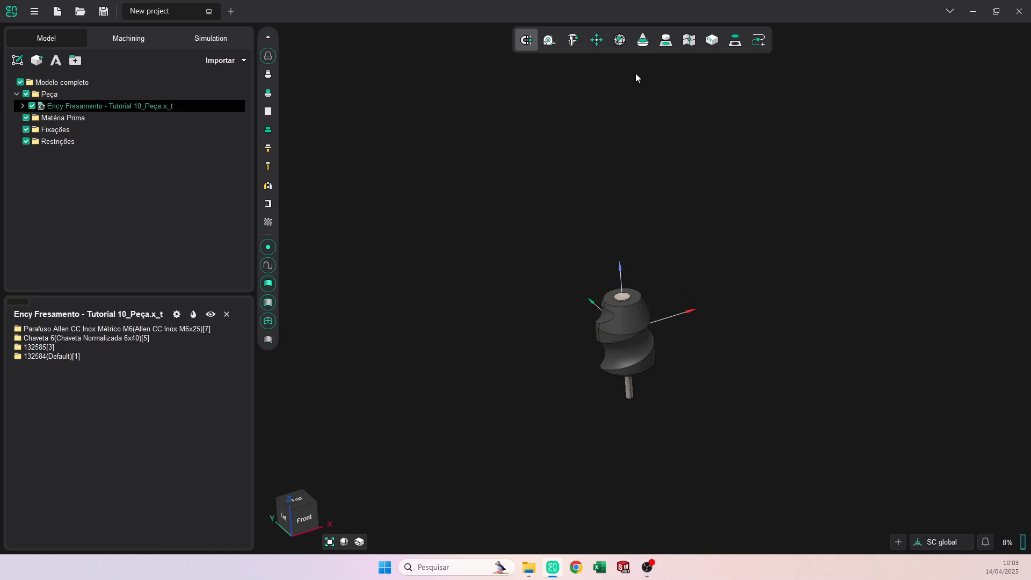
pyautogui.click(600, 47)
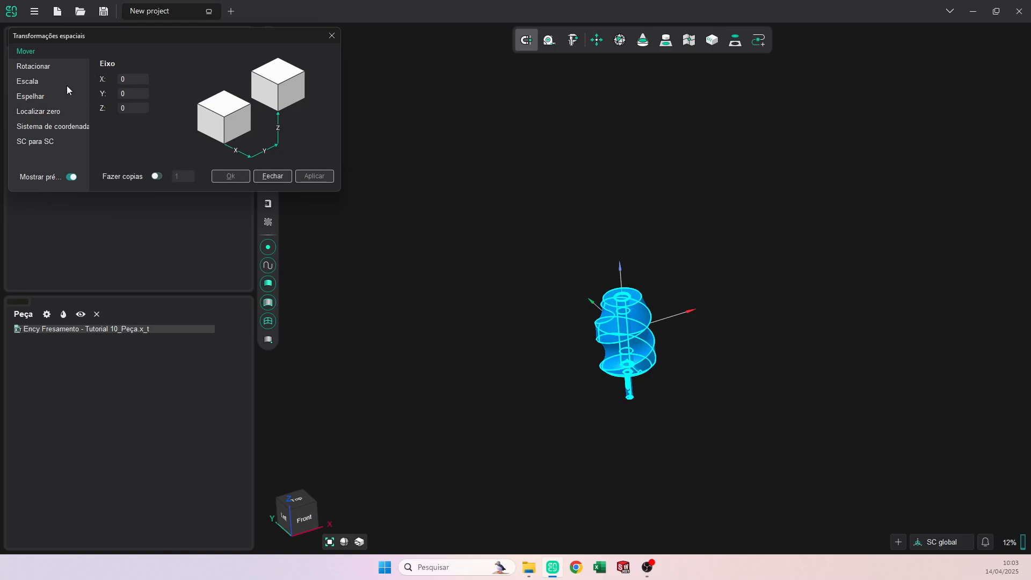
pyautogui.click(36, 67)
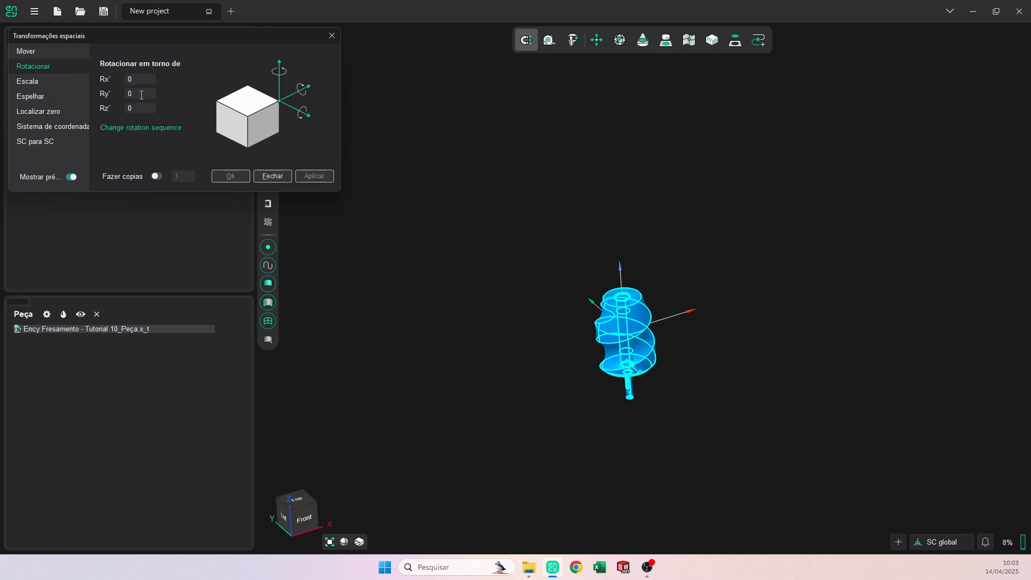
pyautogui.write('-90')
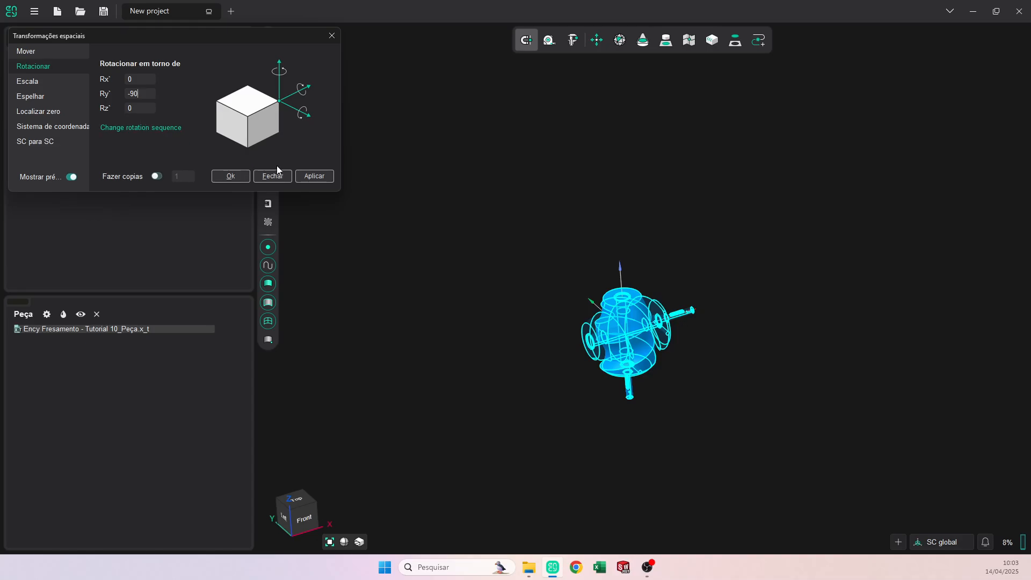
pyautogui.click(315, 176)
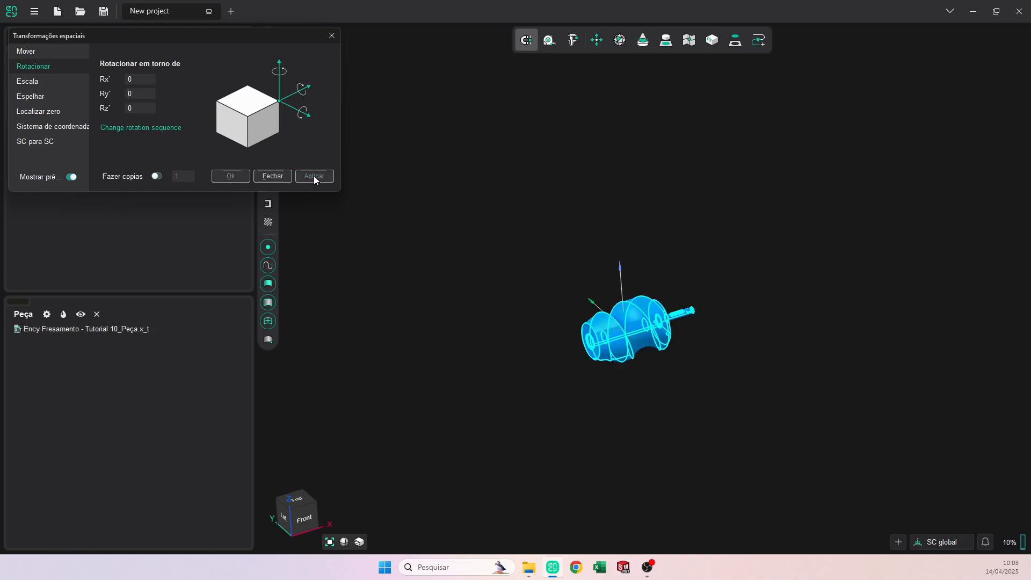
pyautogui.click(263, 177)
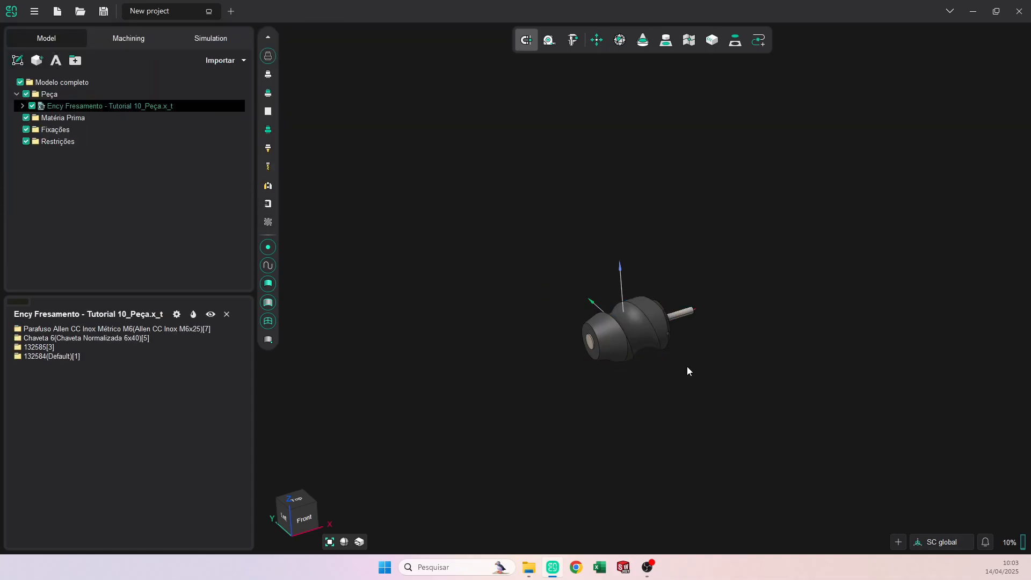
# - Relocate the part's zero point to X min, Y middle and Z middle
pyautogui.scroll(2, 688, 366)
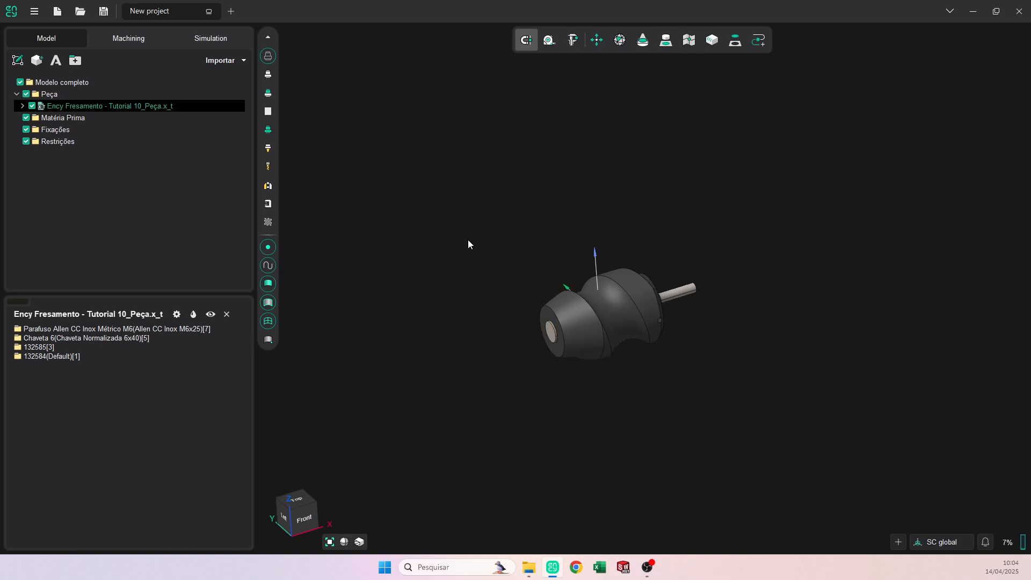
pyautogui.click(597, 40)
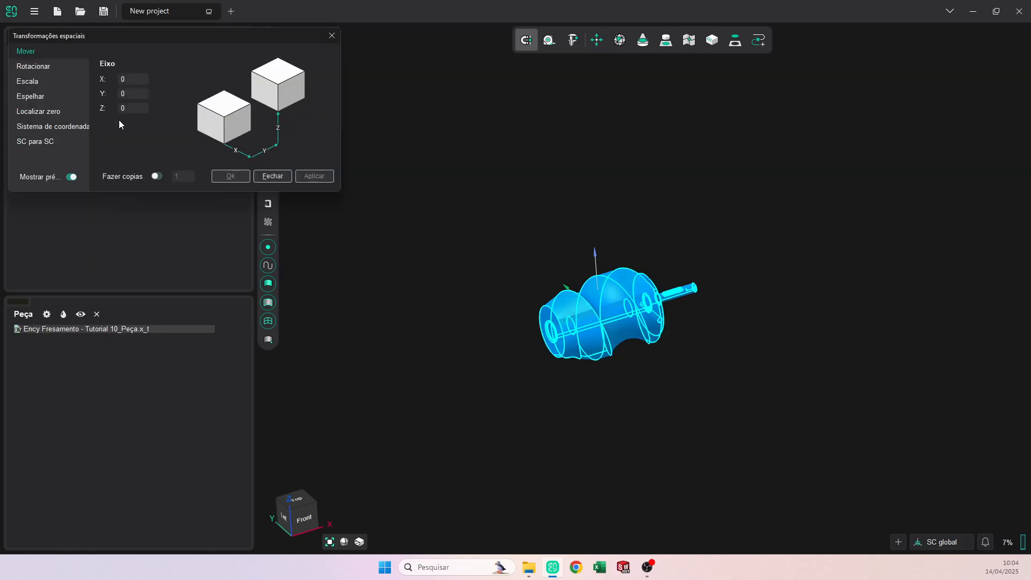
pyautogui.click(43, 111)
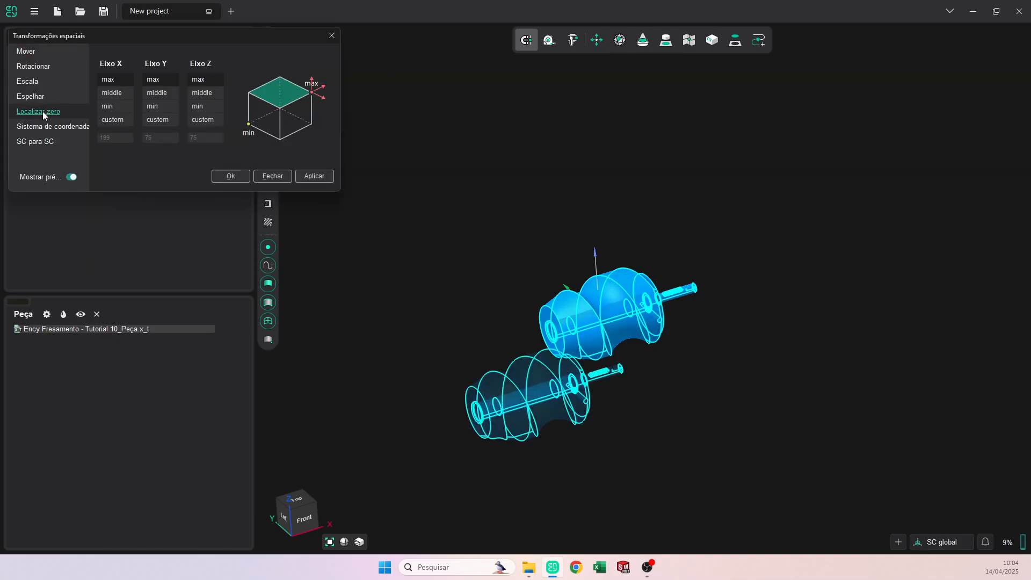
pyautogui.click(108, 107)
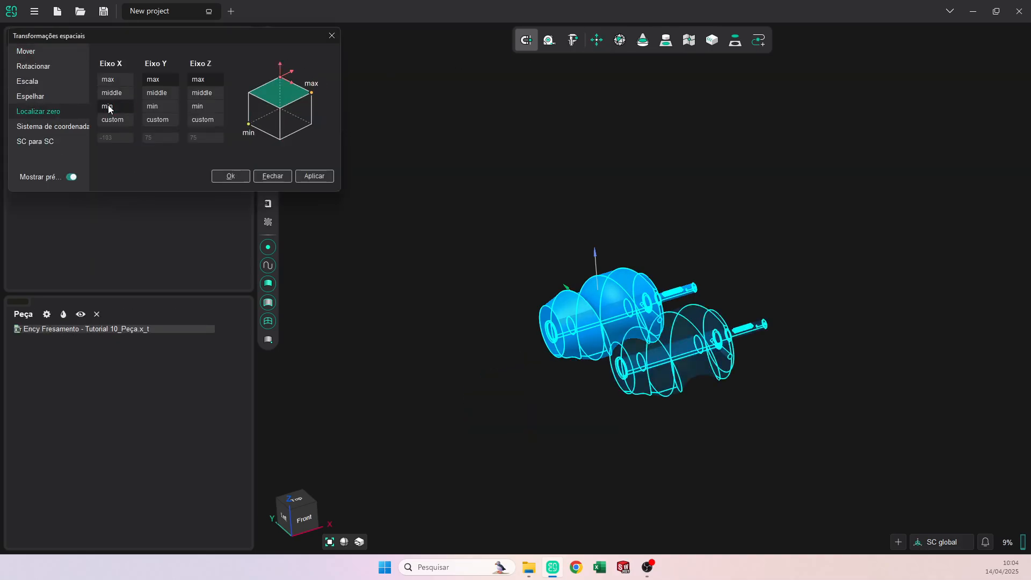
pyautogui.click(160, 92)
pyautogui.click(203, 92)
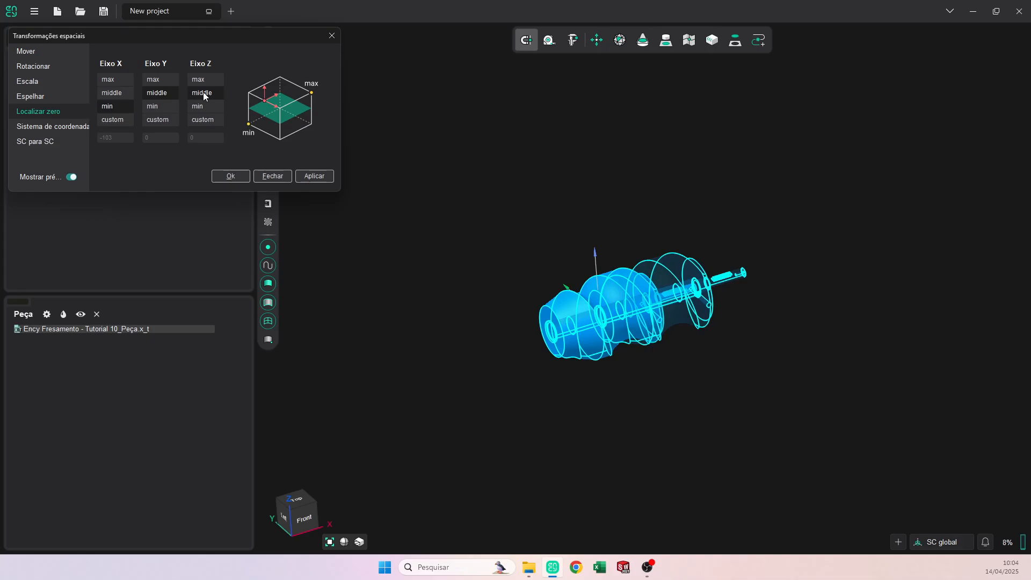
pyautogui.click(232, 177)
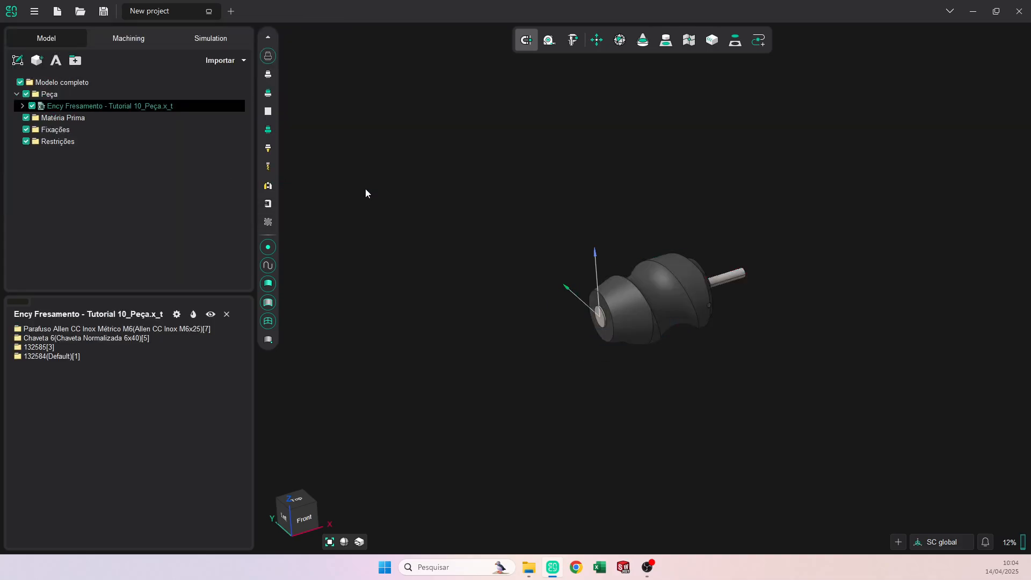
# - Examine the repositioned part's origin, helical groove and shaft from several angles
pyautogui.scroll(3, 603, 322)
pyautogui.scroll(-3, 597, 314)
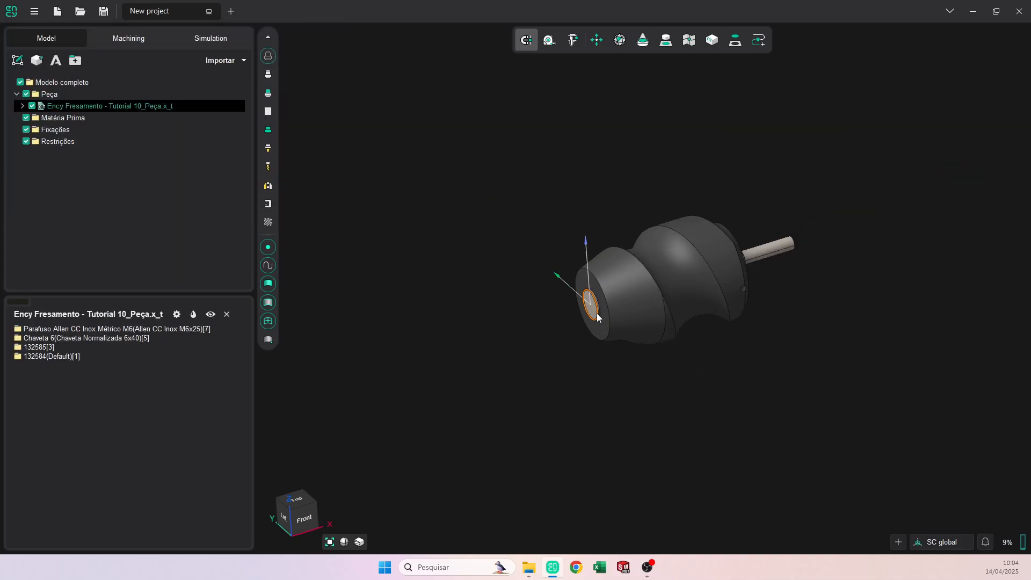
pyautogui.scroll(3, 593, 305)
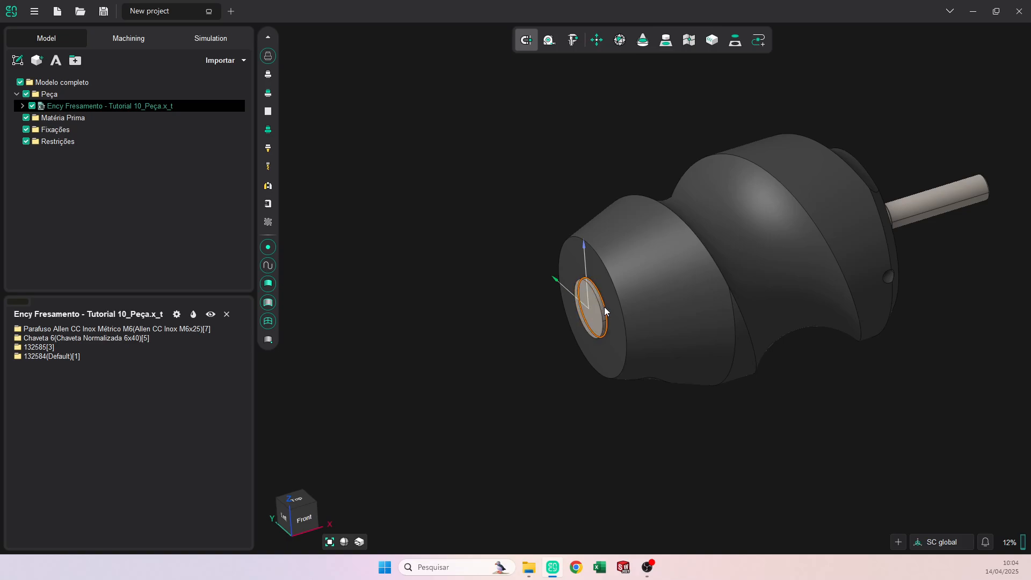
pyautogui.moveTo(592, 304); pyautogui.dragTo(470, 310, button='middle')
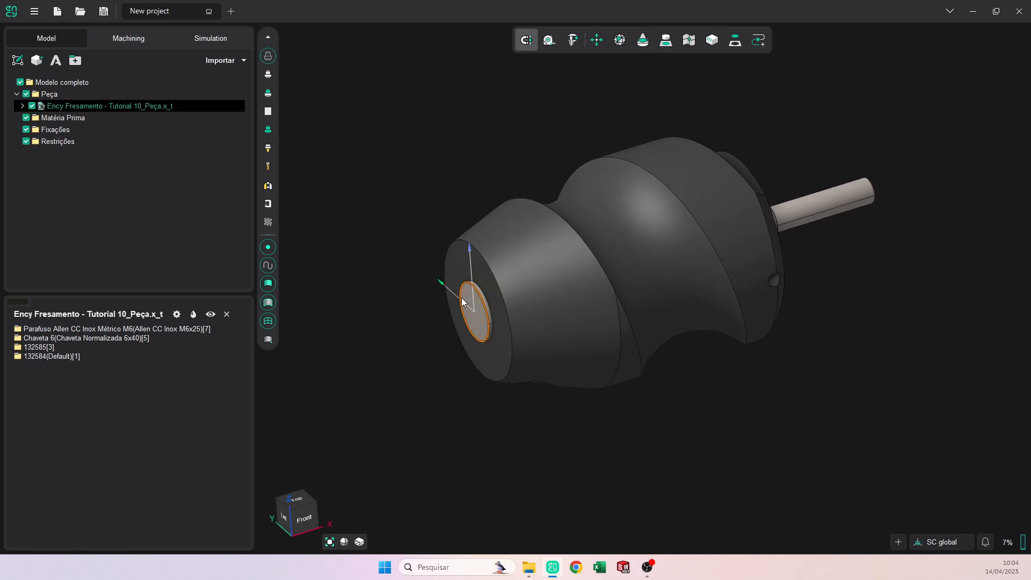
pyautogui.click(308, 530)
pyautogui.moveTo(690, 379); pyautogui.dragTo(635, 358, button='middle')
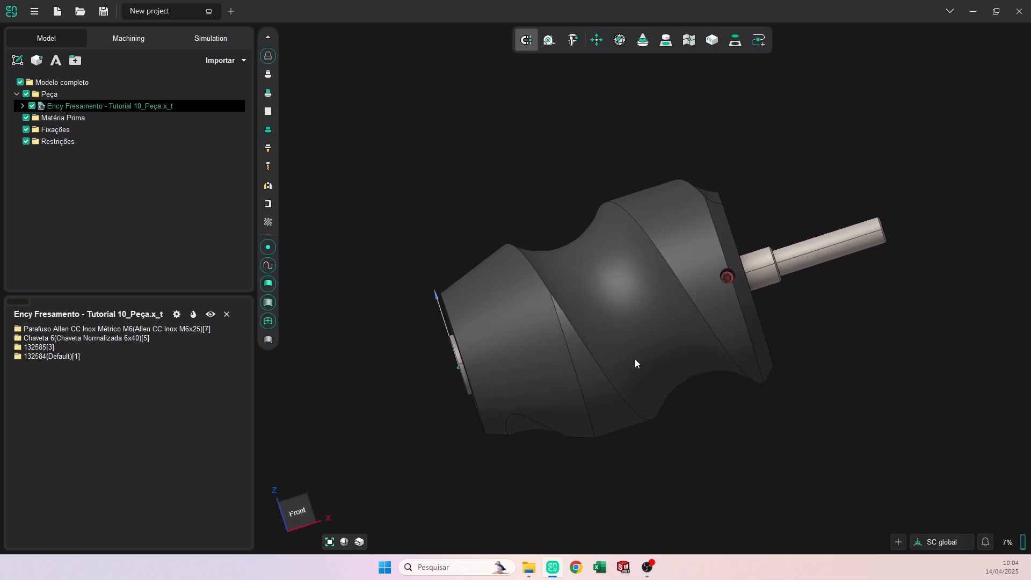
pyautogui.press('ctrl')
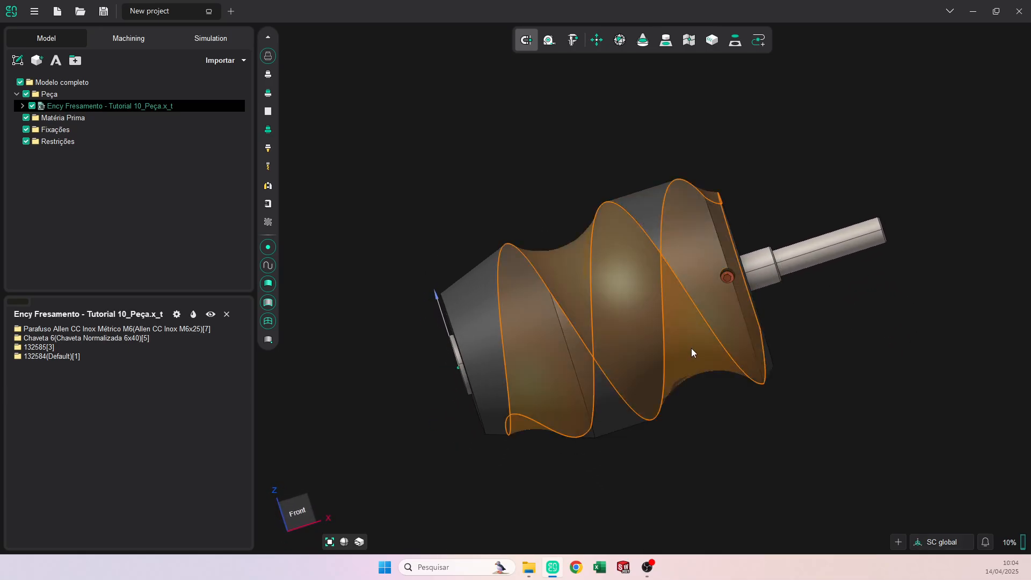
pyautogui.scroll(-3, 671, 366)
pyautogui.moveTo(672, 366); pyautogui.dragTo(670, 314, button='middle')
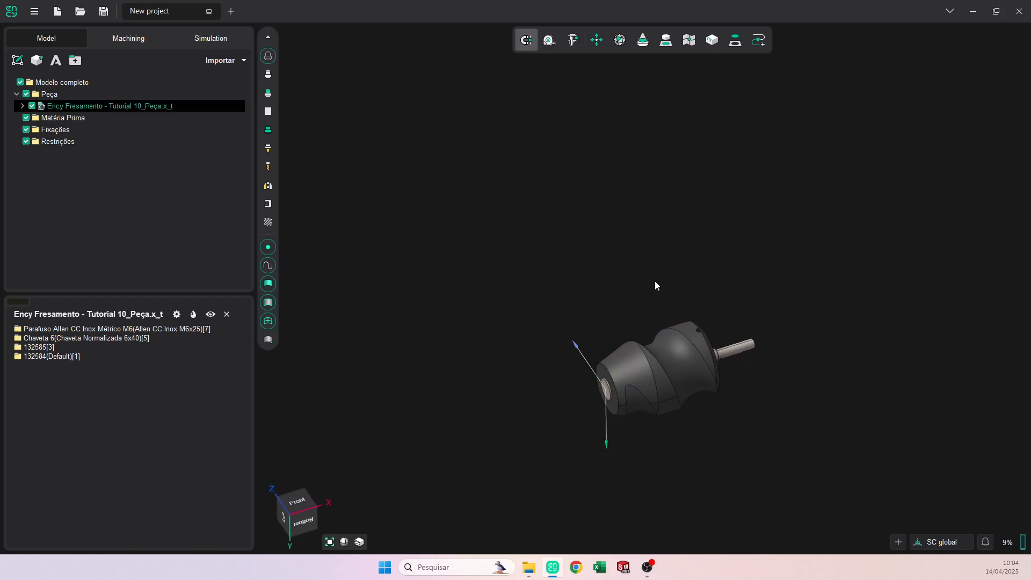
# - Display the ROMI D600 machine in the machining environment and inspect the part's position relative to the rotary chuck
pyautogui.click(130, 39)
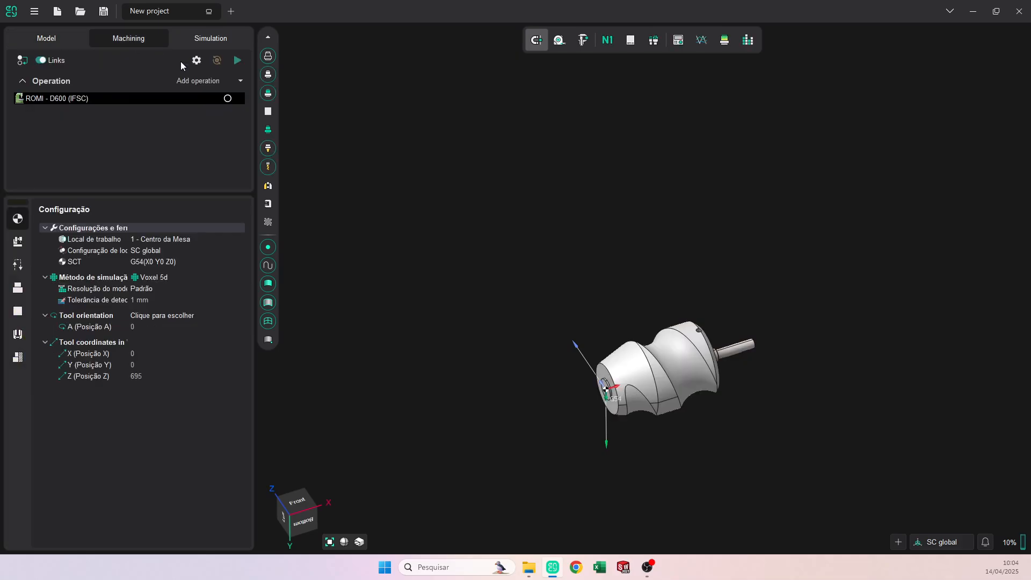
pyautogui.click(268, 188)
pyautogui.click(269, 202)
pyautogui.scroll(-6, 745, 416)
pyautogui.moveTo(728, 357); pyautogui.dragTo(779, 419, button='middle')
pyautogui.scroll(3, 685, 317)
pyautogui.scroll(3, 686, 318)
pyautogui.scroll(-5, 687, 325)
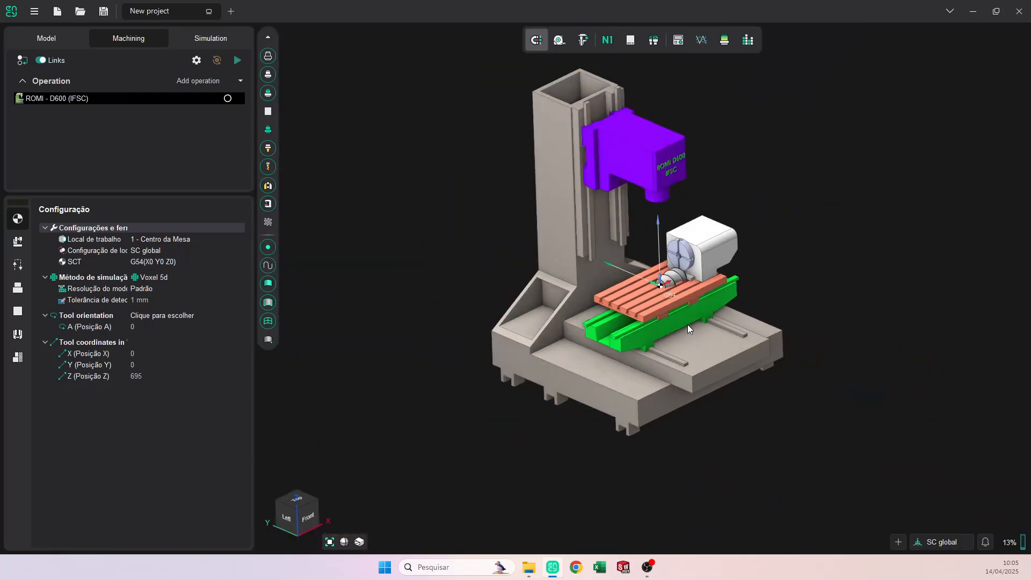
pyautogui.moveTo(688, 325)
pyautogui.mouseDown(button='middle')
pyautogui.moveTo(657, 336)
pyautogui.moveTo(675, 330)
pyautogui.mouseUp(button='middle')
pyautogui.scroll(5, 666, 281)
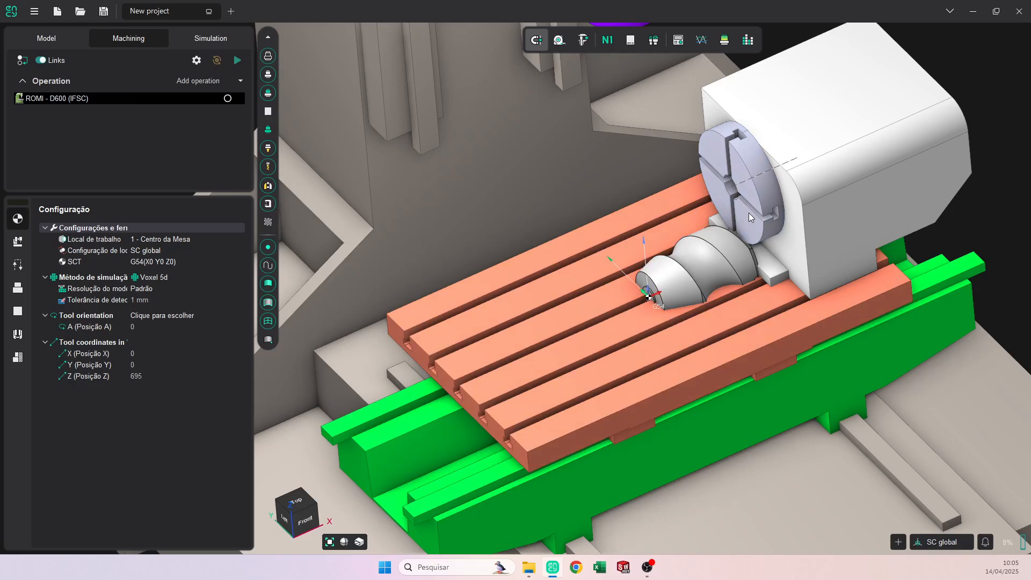
pyautogui.moveTo(649, 300); pyautogui.dragTo(741, 207, button='middle')
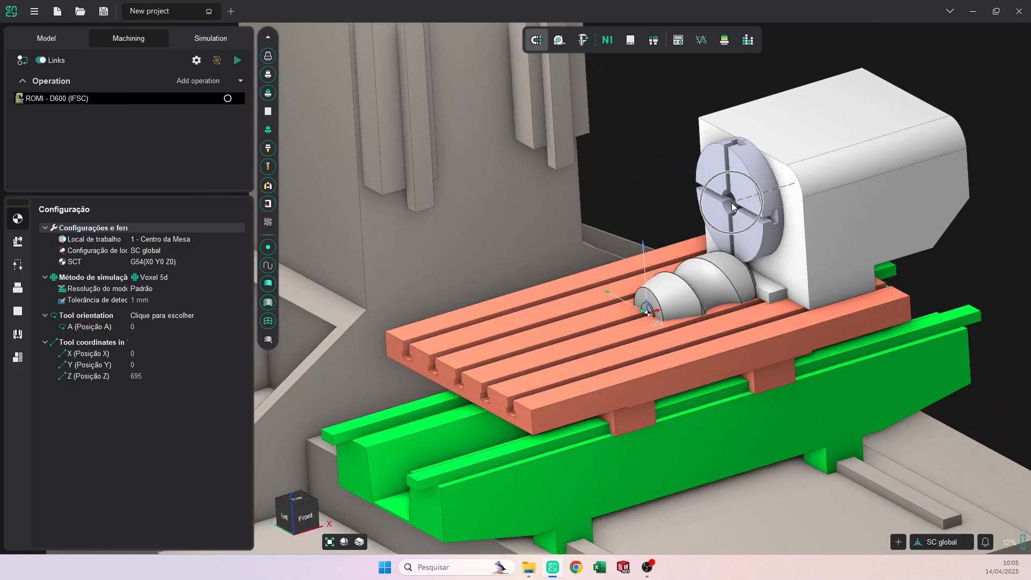
# - Set the work location to 2 - Placa and offset the workpiece about -333 in X from the chuck
pyautogui.click(174, 238)
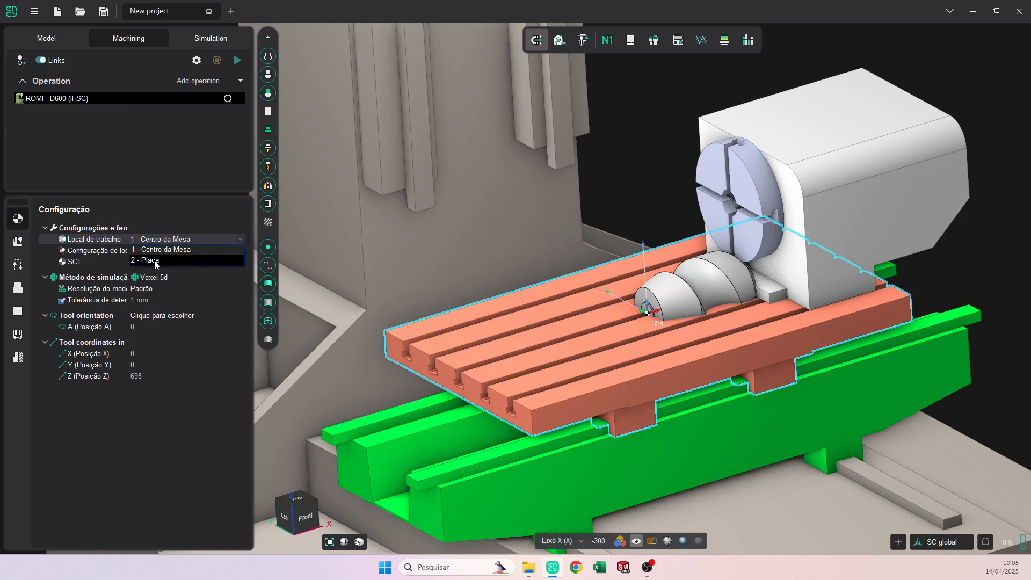
pyautogui.click(155, 261)
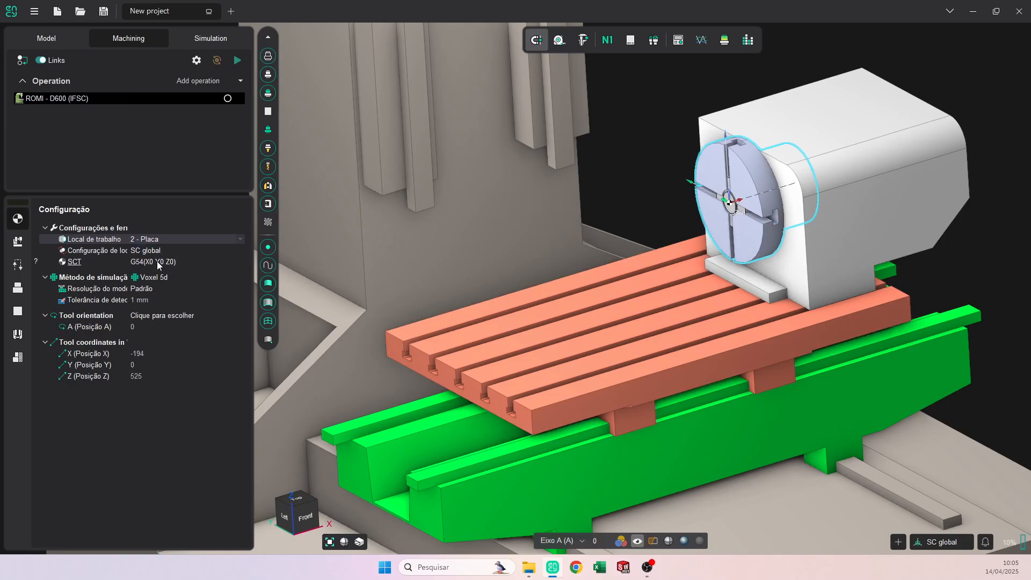
pyautogui.click(155, 251)
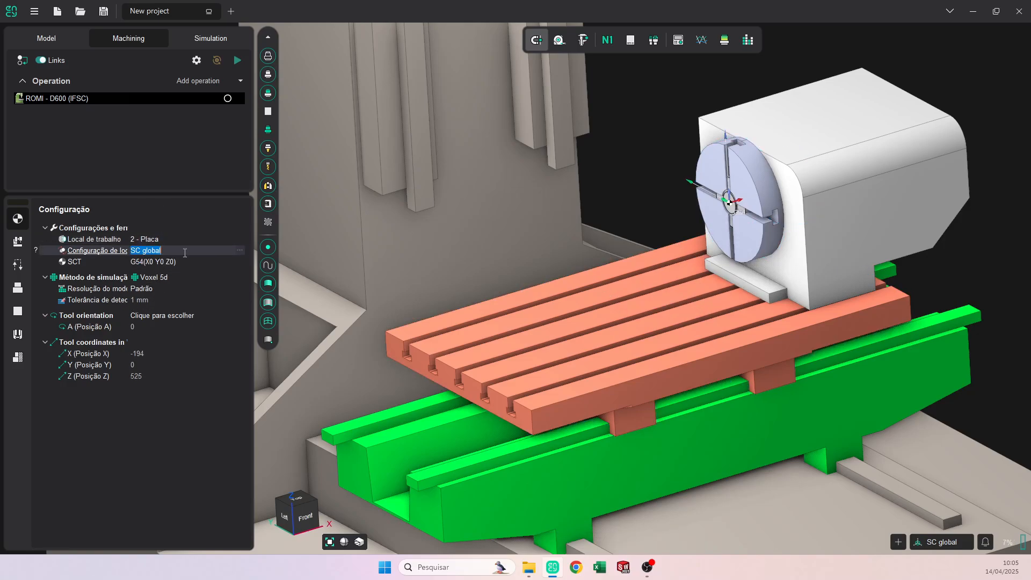
pyautogui.click(241, 251)
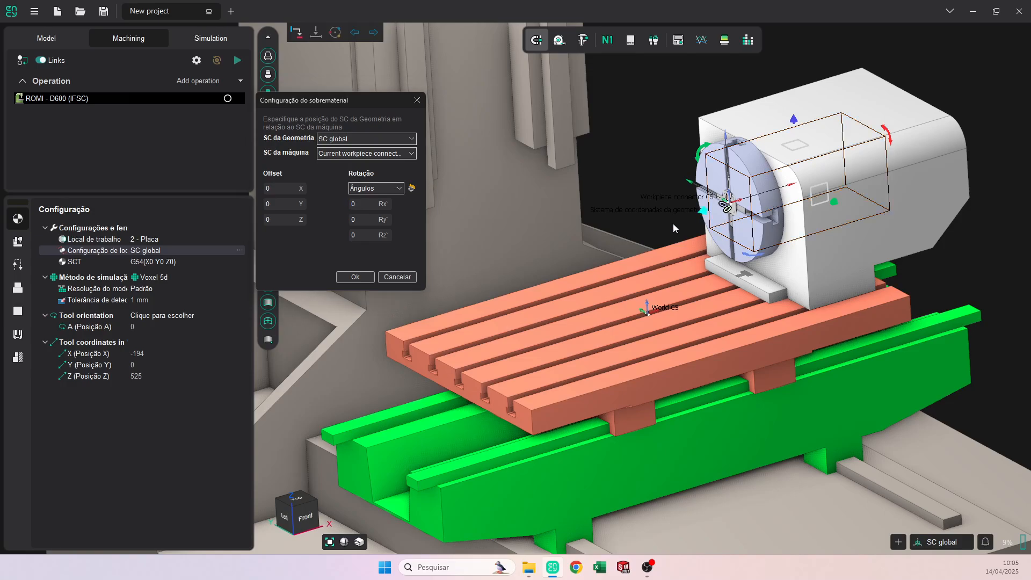
pyautogui.moveTo(751, 211); pyautogui.dragTo(538, 255)
pyautogui.click(355, 277)
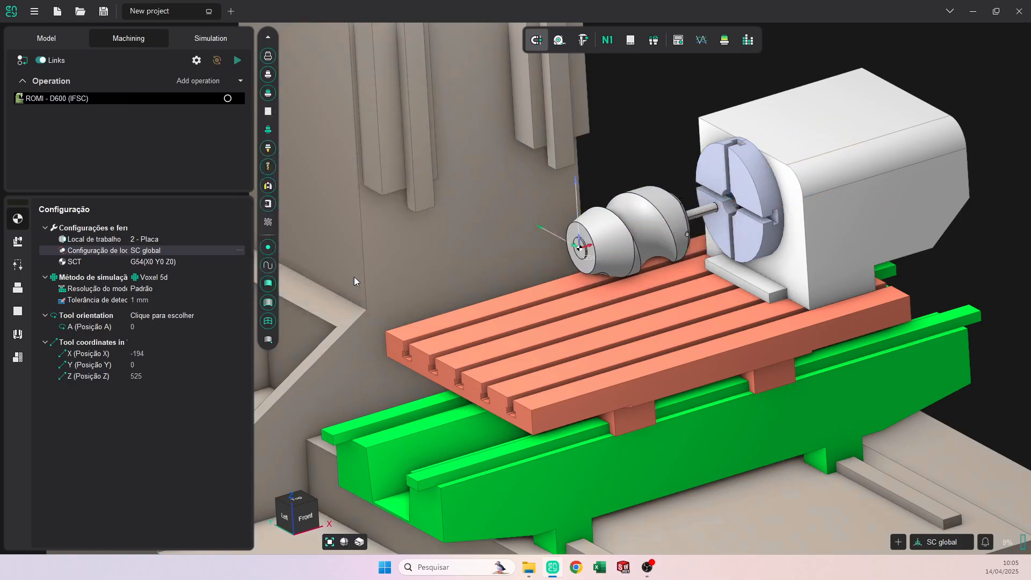
# - Show the setup from the front and hide the machine so only the part is displayed
pyautogui.click(306, 517)
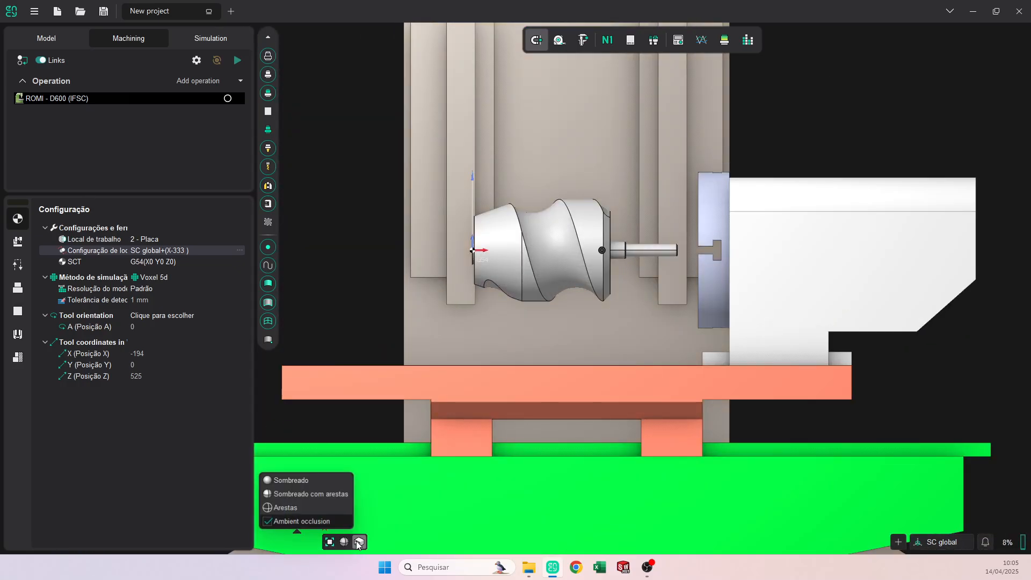
pyautogui.click(269, 204)
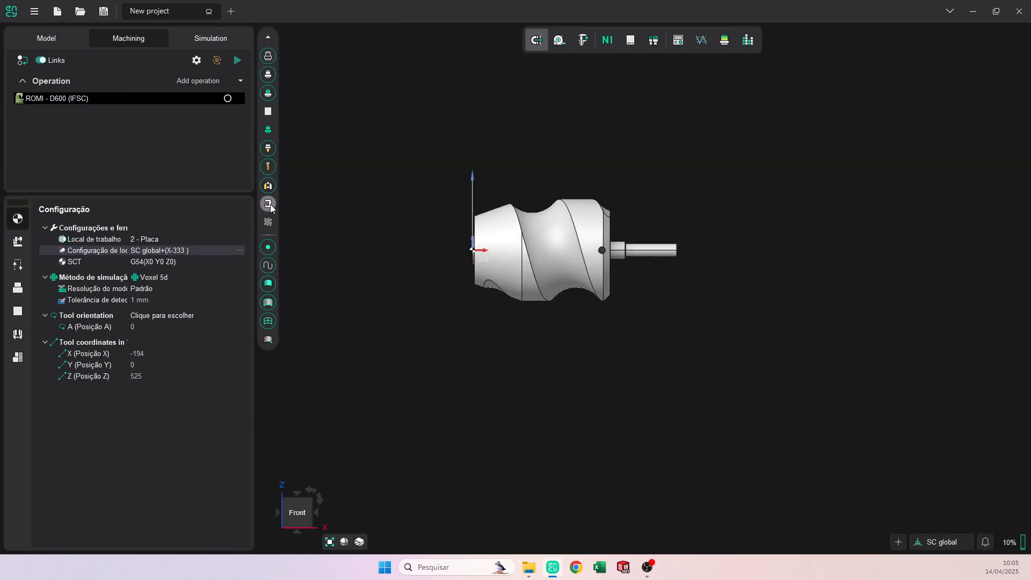
pyautogui.moveTo(431, 286); pyautogui.dragTo(462, 324, button='middle')
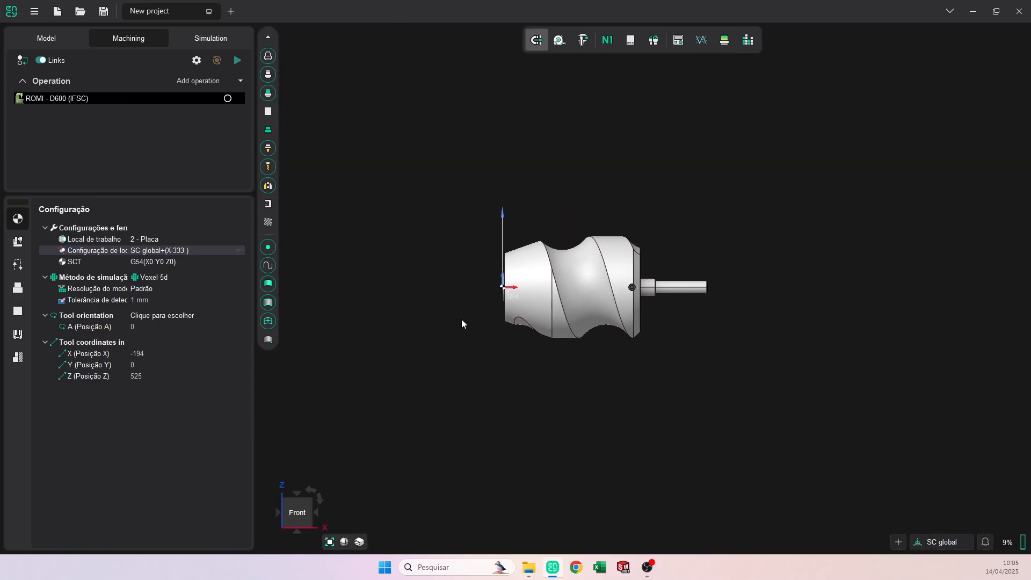
# - Add a cylinder stock primitive around the part along the X axis, centred on the box, with the Mesmo option switched off
pyautogui.click(17, 316)
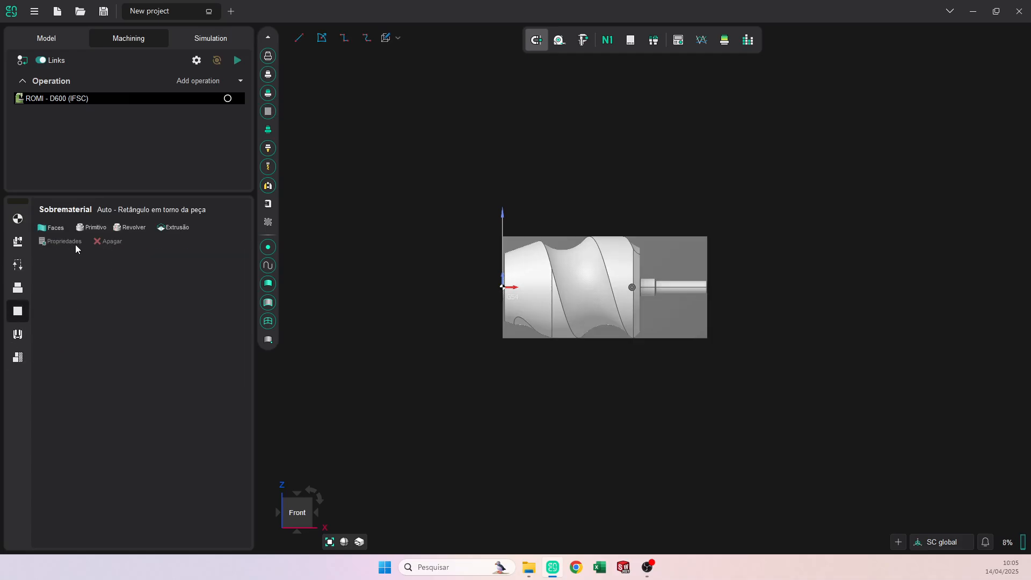
pyautogui.click(94, 227)
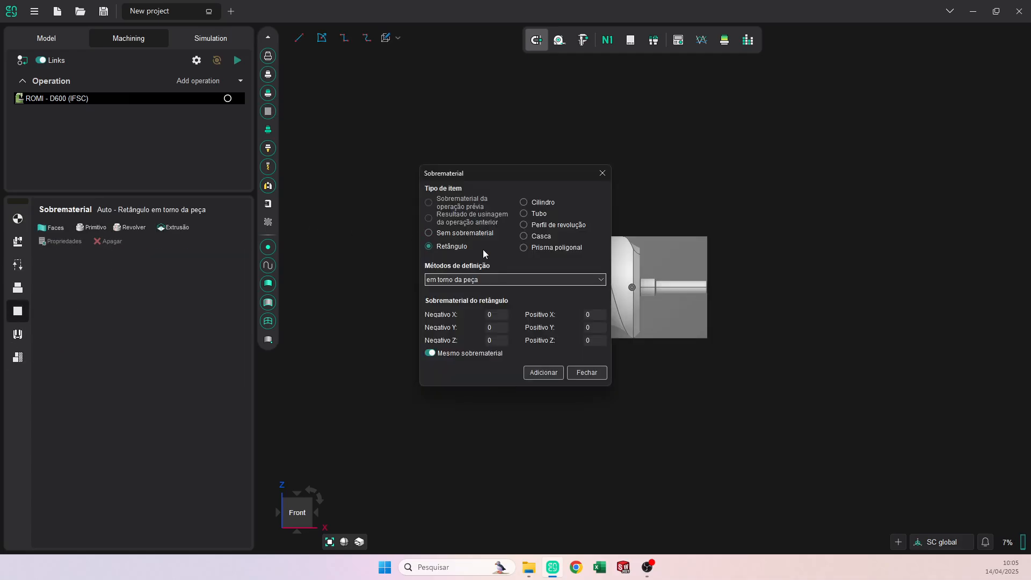
pyautogui.click(524, 203)
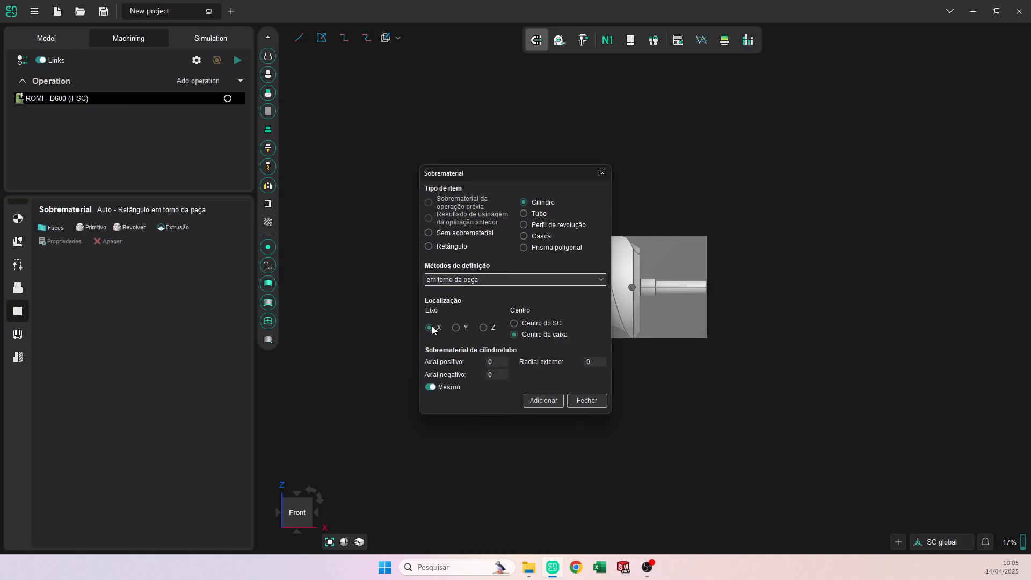
pyautogui.moveTo(503, 174); pyautogui.dragTo(377, 147)
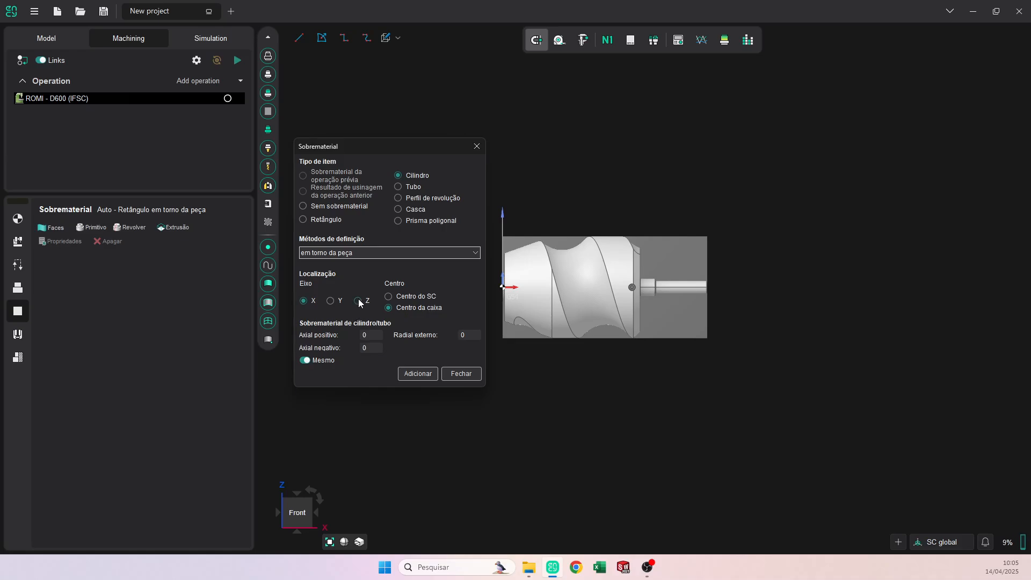
pyautogui.press('ctrl')
pyautogui.press('ctrl')
pyautogui.press('ctrl')
pyautogui.press('ctrl')
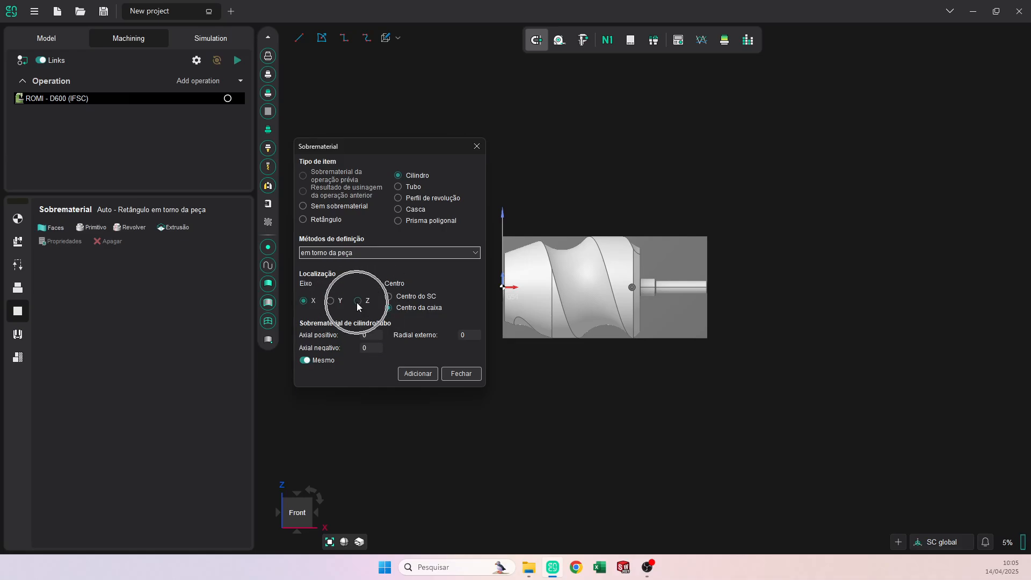
pyautogui.press('ctrl')
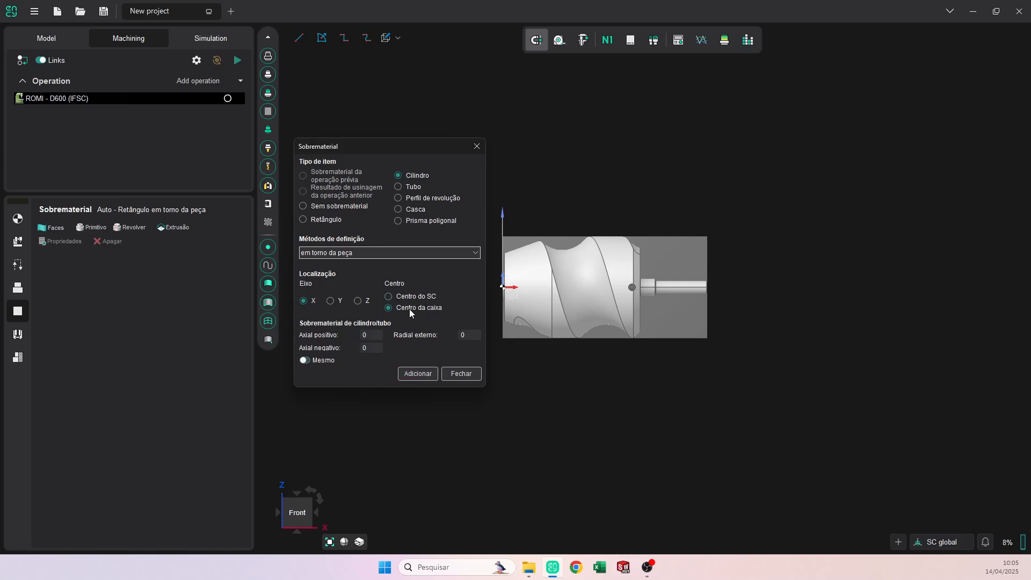
pyautogui.click(415, 373)
pyautogui.click(461, 374)
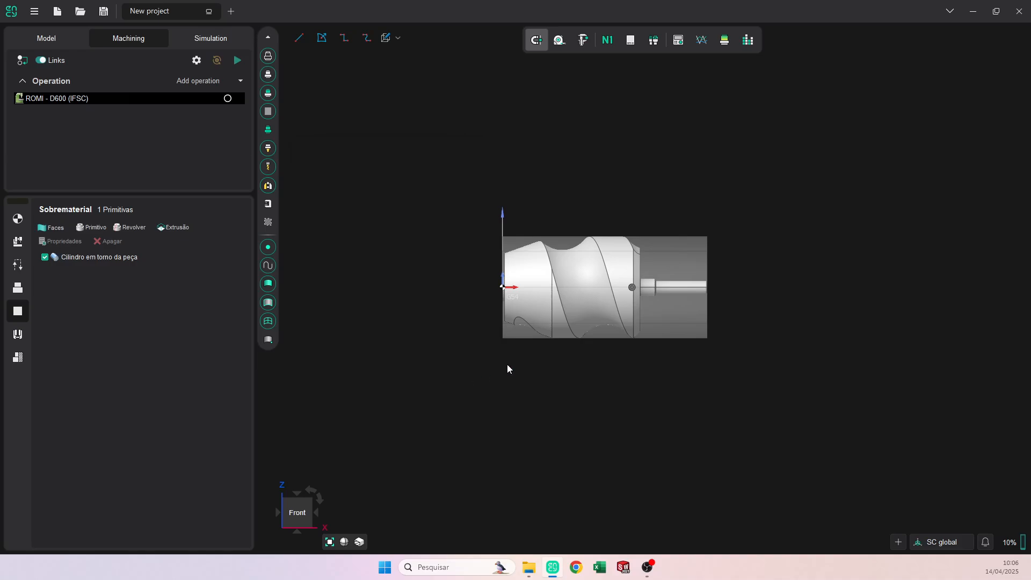
# - Measure the length of the part's grooved body from its front face to its rear face
pyautogui.scroll(5, 547, 266)
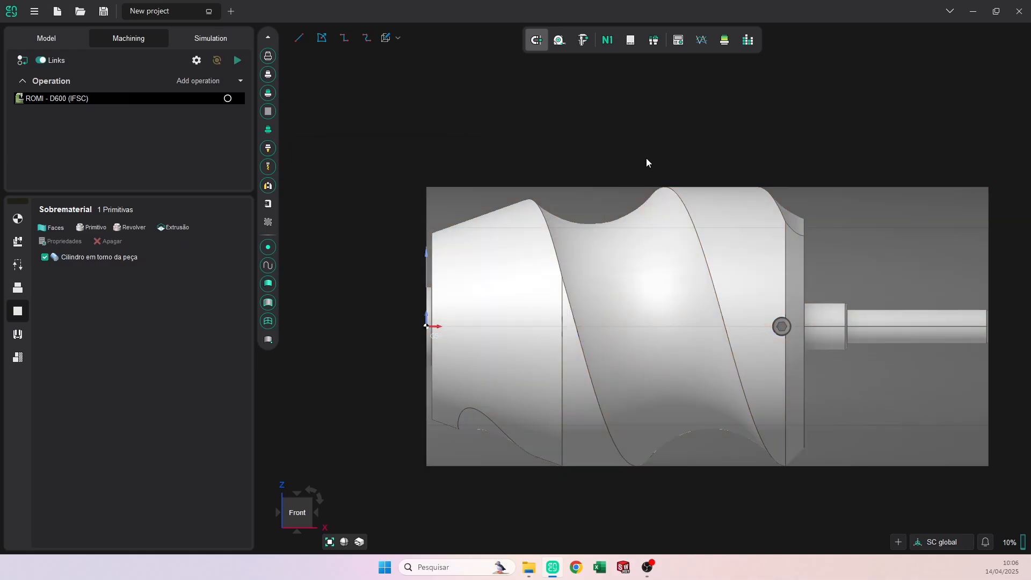
pyautogui.click(559, 42)
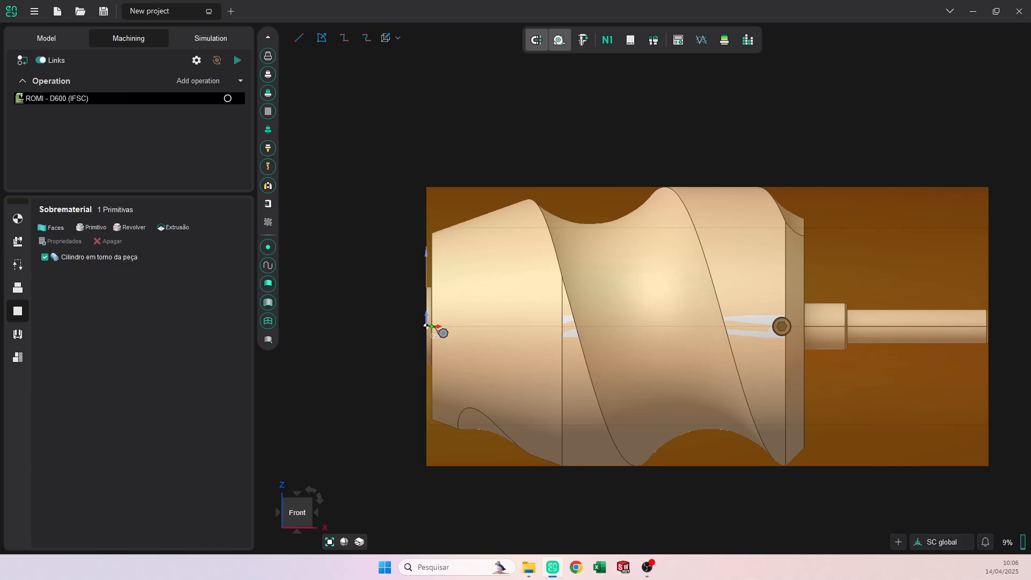
pyautogui.click(432, 324)
pyautogui.click(782, 325)
pyautogui.click(806, 240)
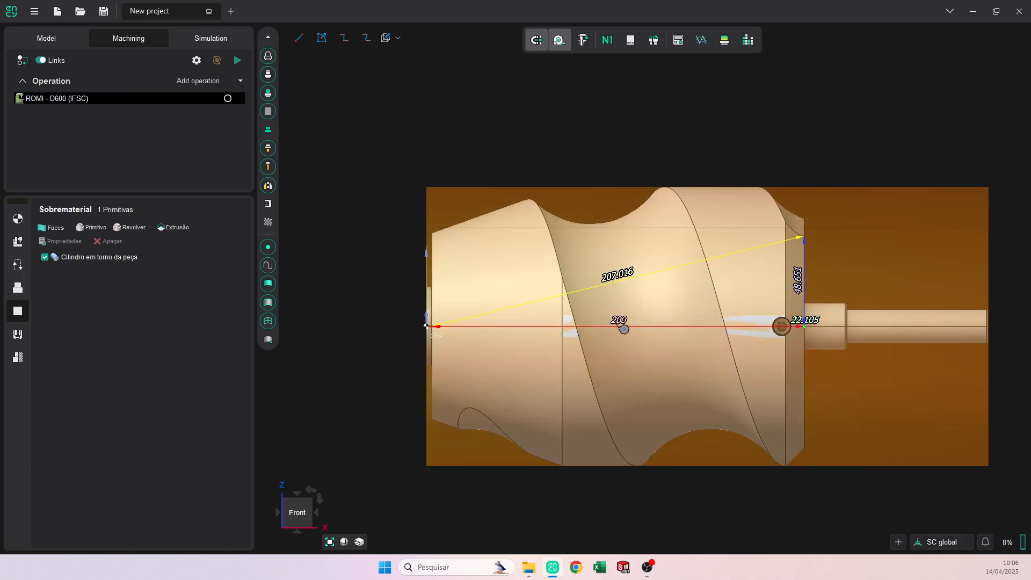
# - Measure the offset between the origin and the front face of the grooved body, and close the measuring tool
pyautogui.scroll(5, 433, 331)
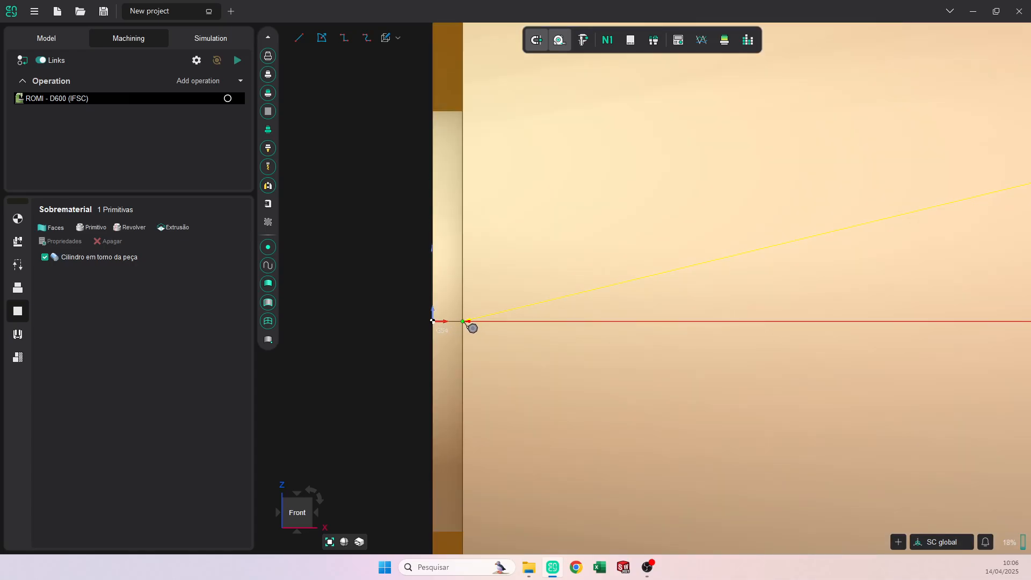
pyautogui.click(463, 321)
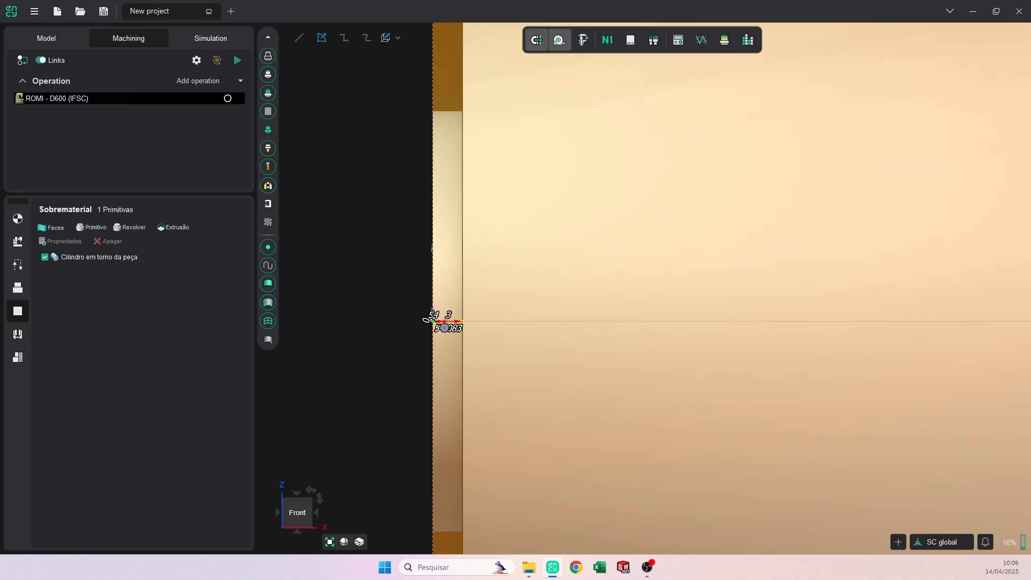
pyautogui.click(433, 321)
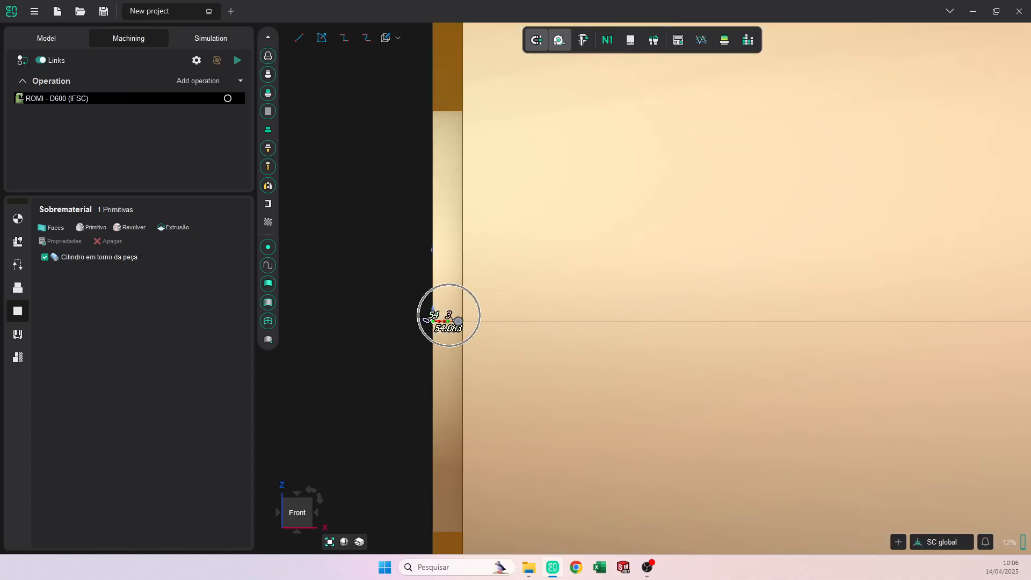
pyautogui.scroll(-5, 591, 376)
pyautogui.moveTo(601, 378); pyautogui.dragTo(441, 365, button='middle')
pyautogui.click(558, 187)
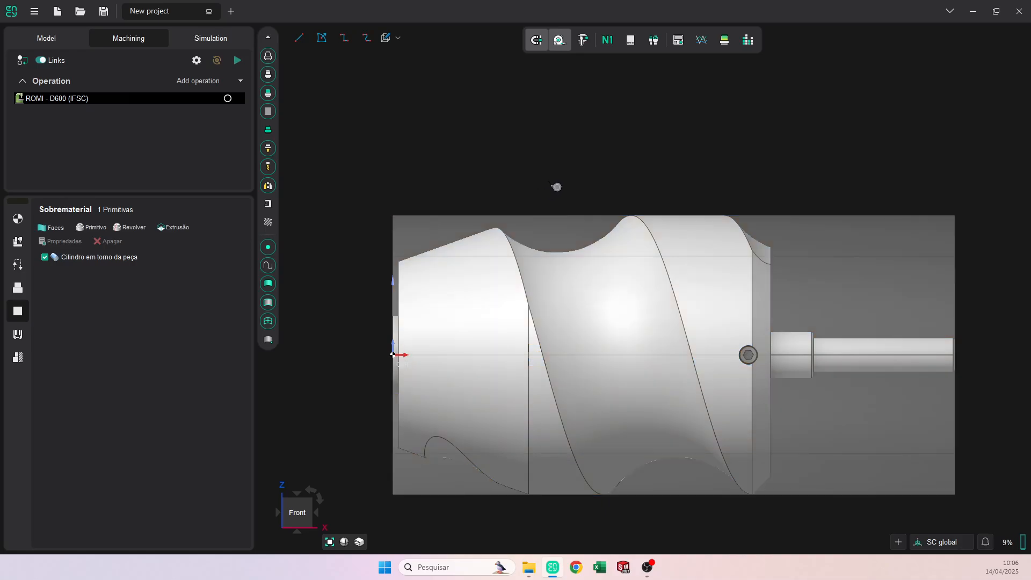
pyautogui.click(108, 257)
pyautogui.click(70, 243)
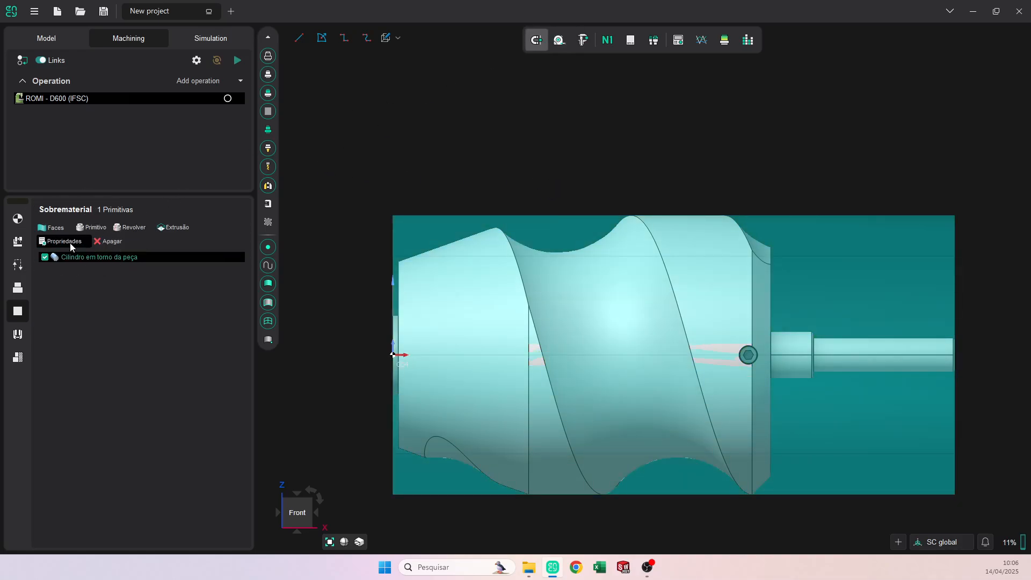
pyautogui.moveTo(101, 9); pyautogui.dragTo(219, 132)
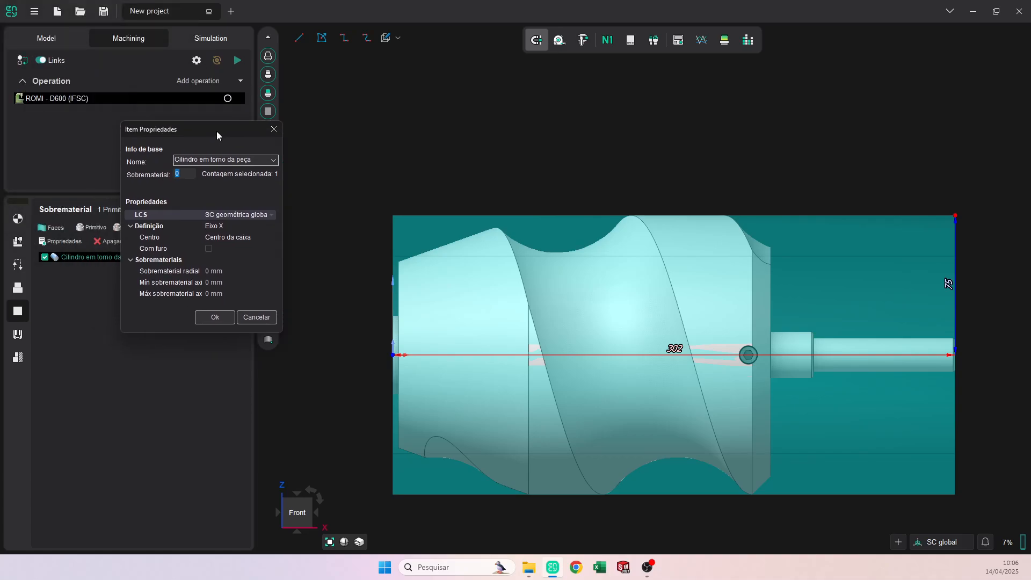
pyautogui.click(276, 128)
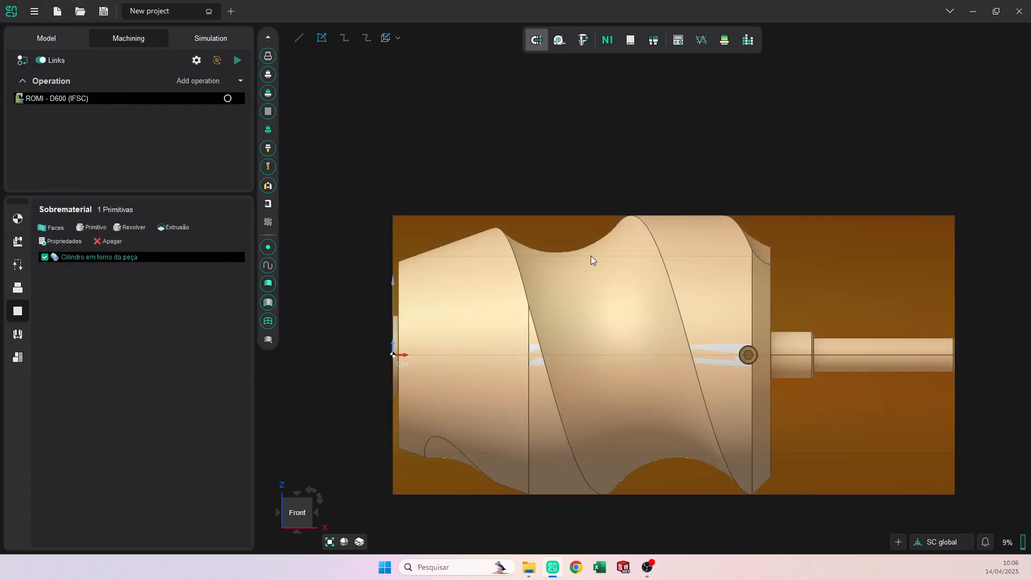
pyautogui.doubleClick(801, 242)
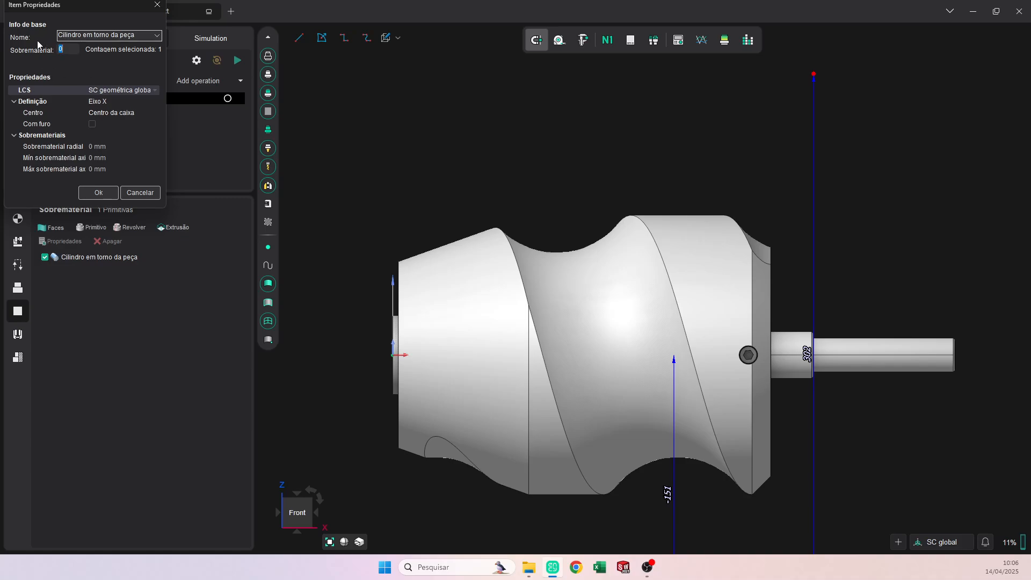
pyautogui.moveTo(79, 6); pyautogui.dragTo(253, 130)
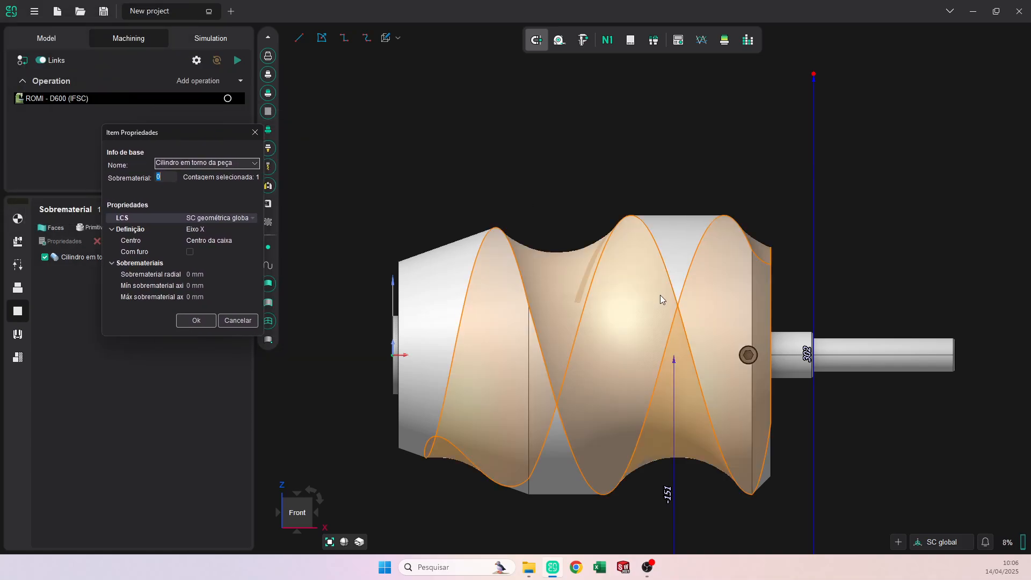
pyautogui.scroll(-5, 659, 295)
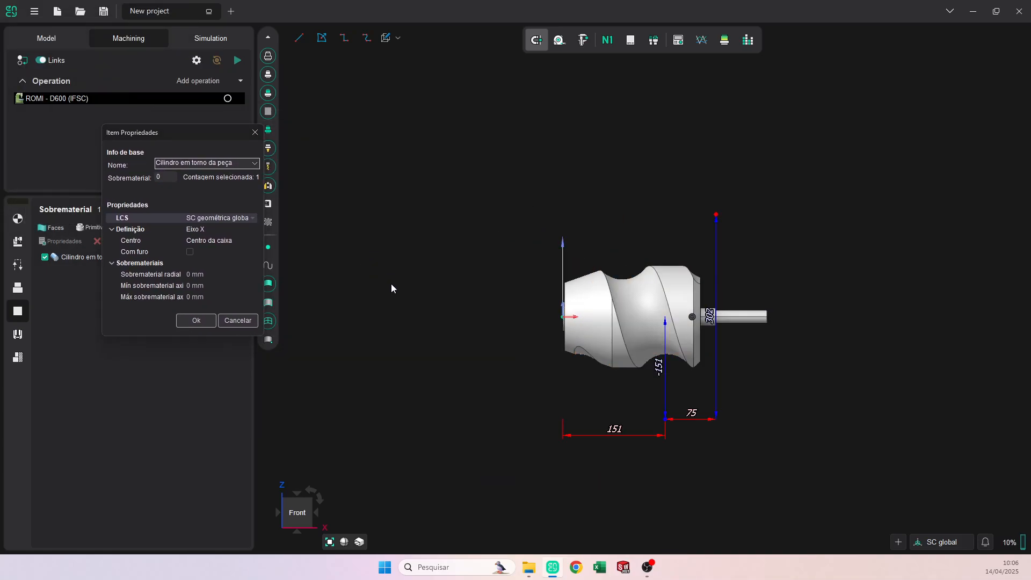
pyautogui.moveTo(391, 289); pyautogui.dragTo(444, 322, button='middle')
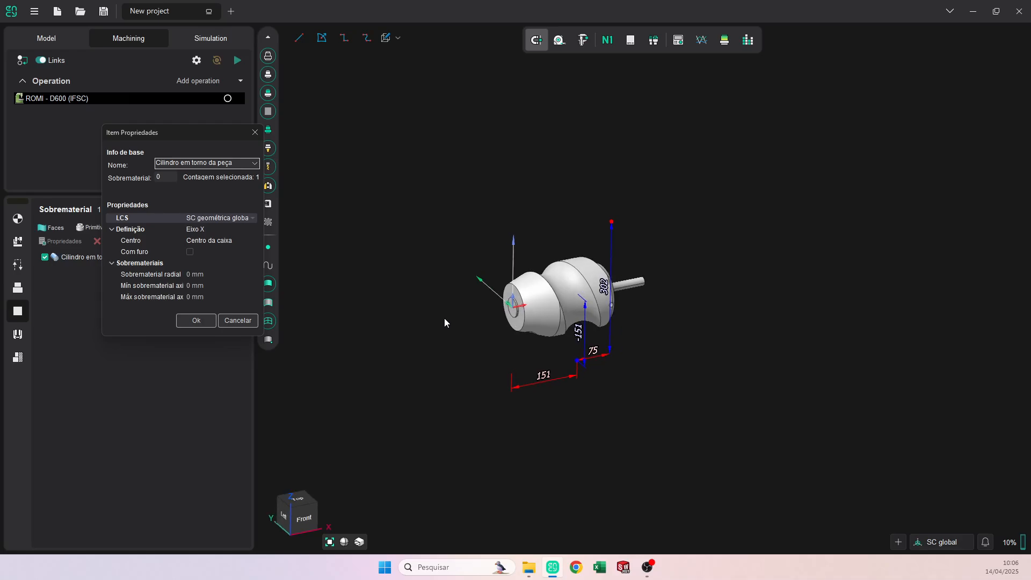
pyautogui.click(202, 322)
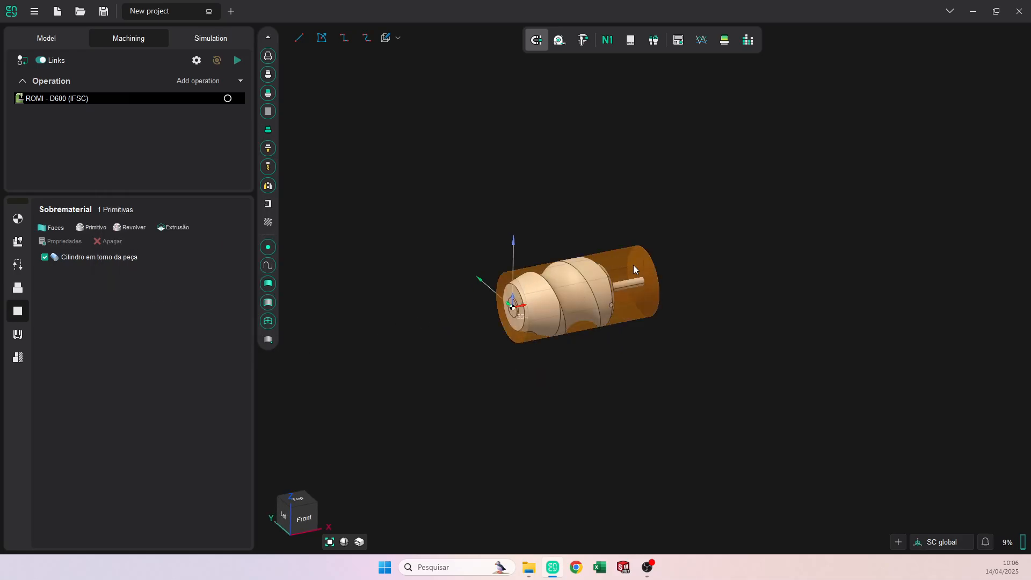
# - Set the minimum axial allowance of the cylinder stock to -3 mm
pyautogui.doubleClick(613, 265)
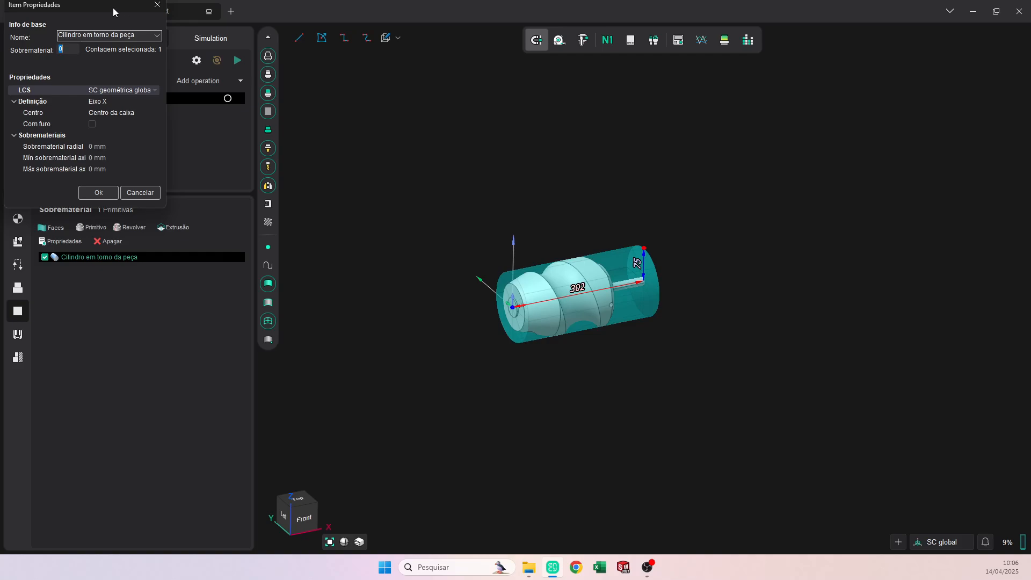
pyautogui.moveTo(113, 7); pyautogui.dragTo(326, 150)
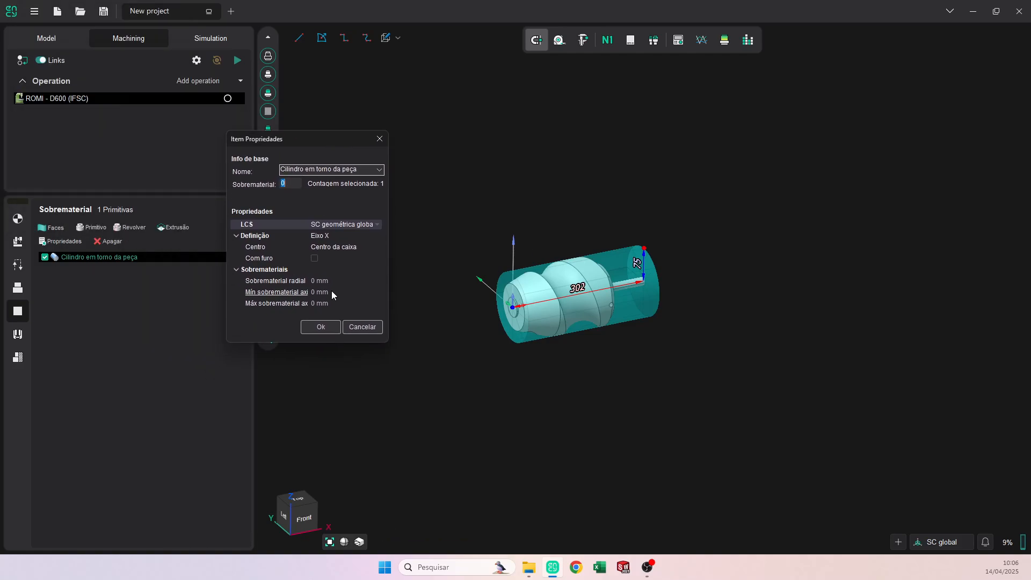
pyautogui.click(304, 519)
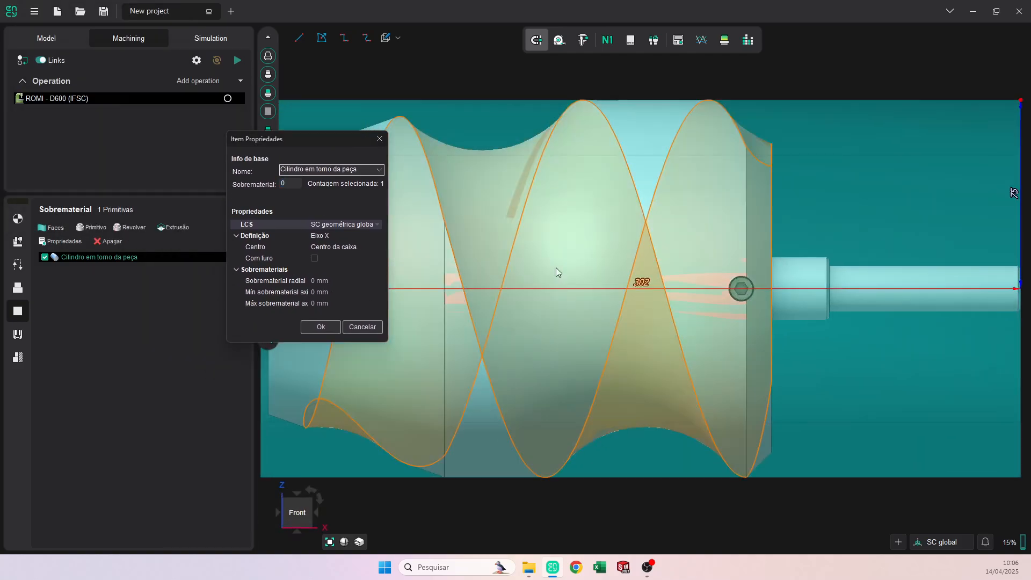
pyautogui.scroll(3, 581, 359)
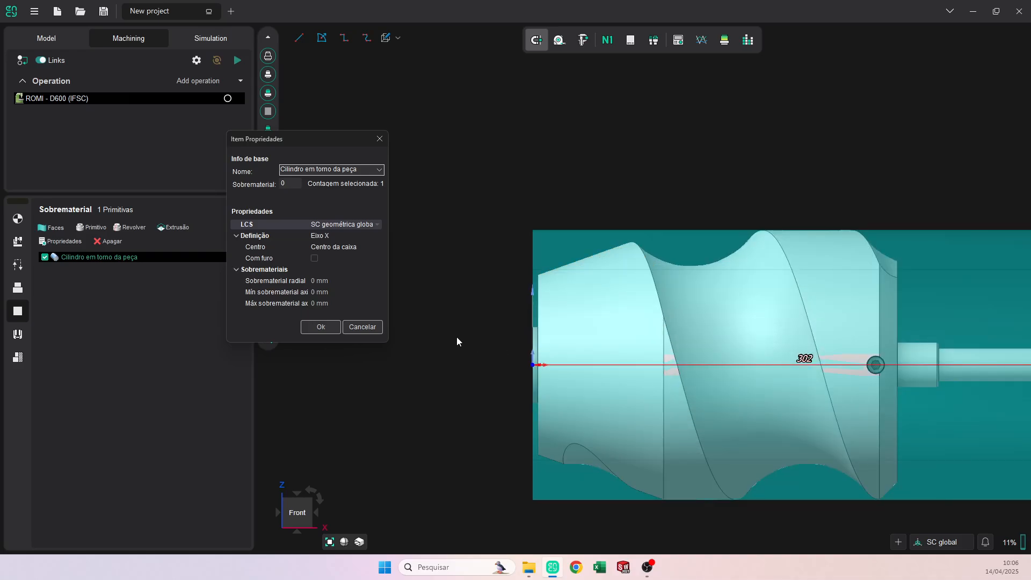
pyautogui.click(324, 290)
pyautogui.press('Down')
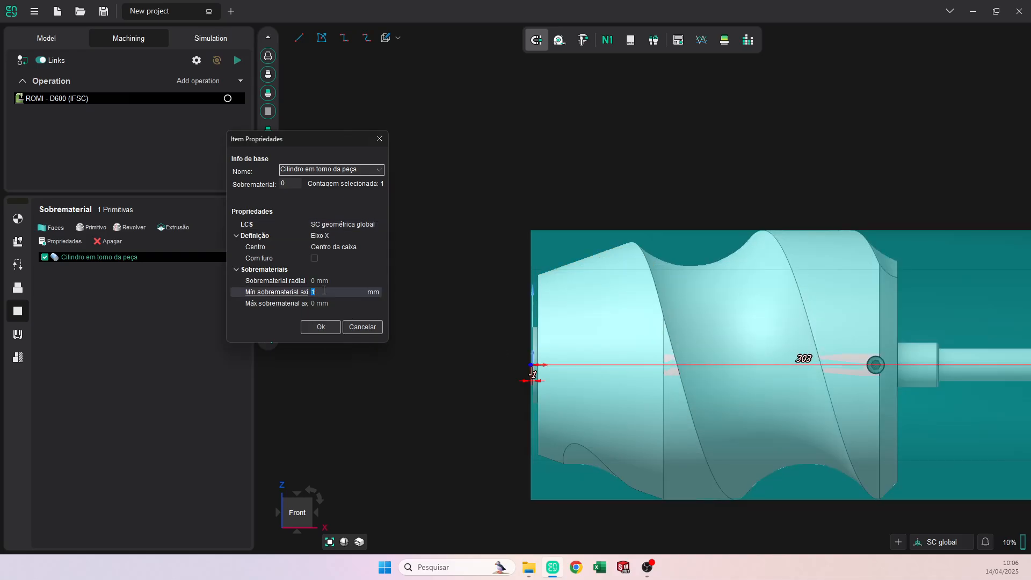
pyautogui.press('Down')
pyautogui.press('Down')
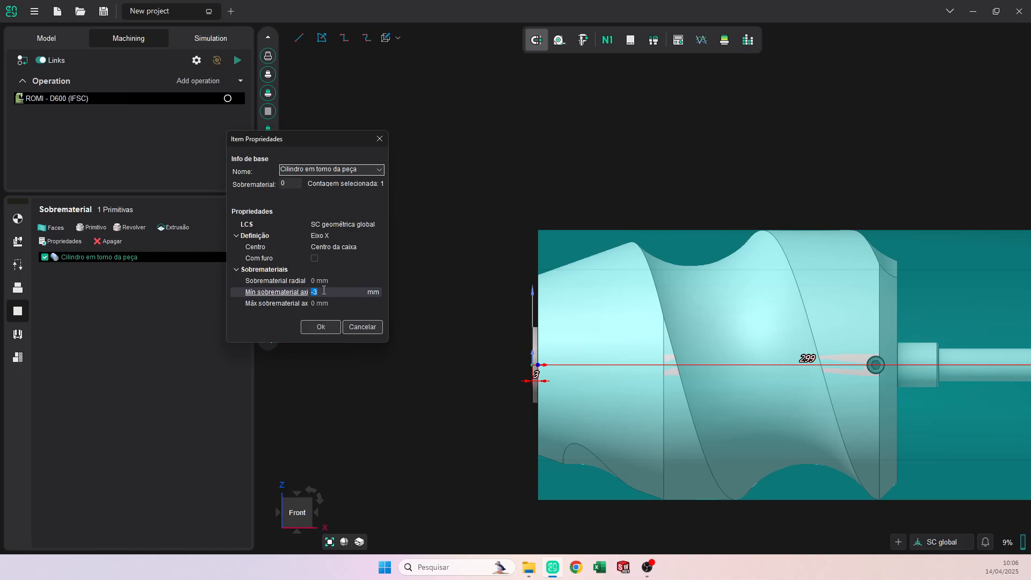
pyautogui.moveTo(742, 409); pyautogui.dragTo(579, 407, button='middle')
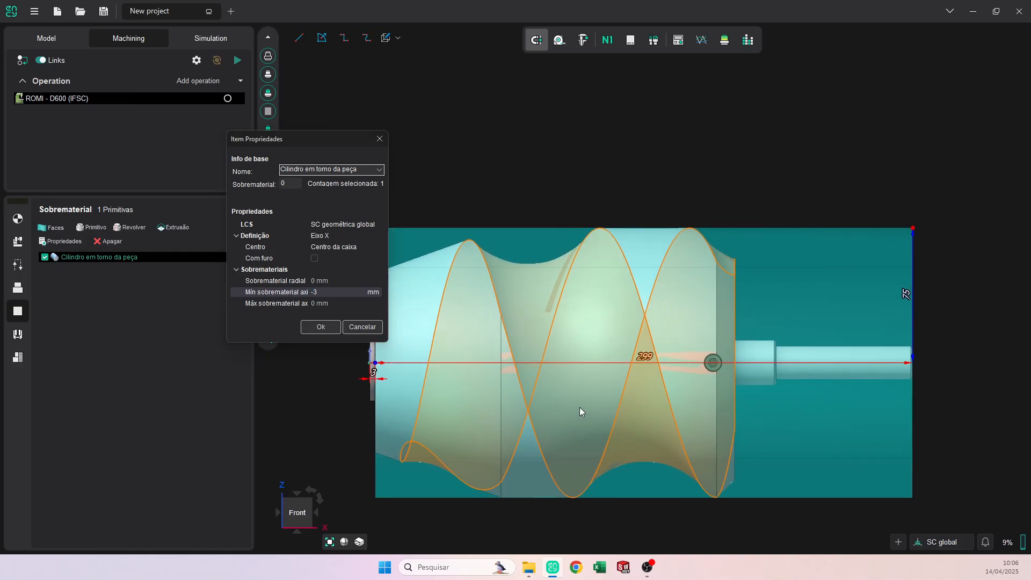
# - Set the cylinder stock's length to 200 mm and apply its properties
pyautogui.click(648, 358)
pyautogui.write('200')
pyautogui.press('Return')
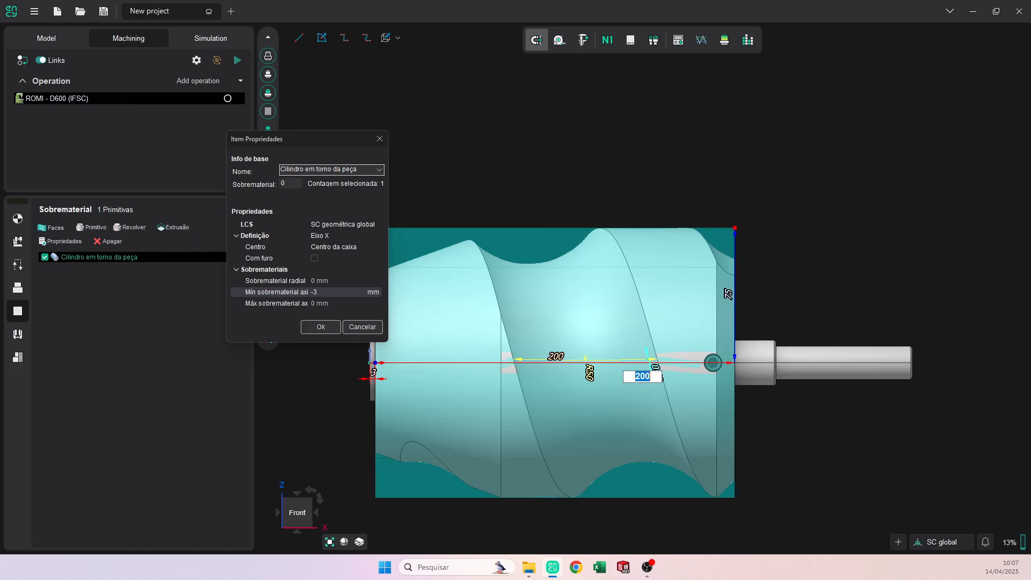
pyautogui.click(308, 327)
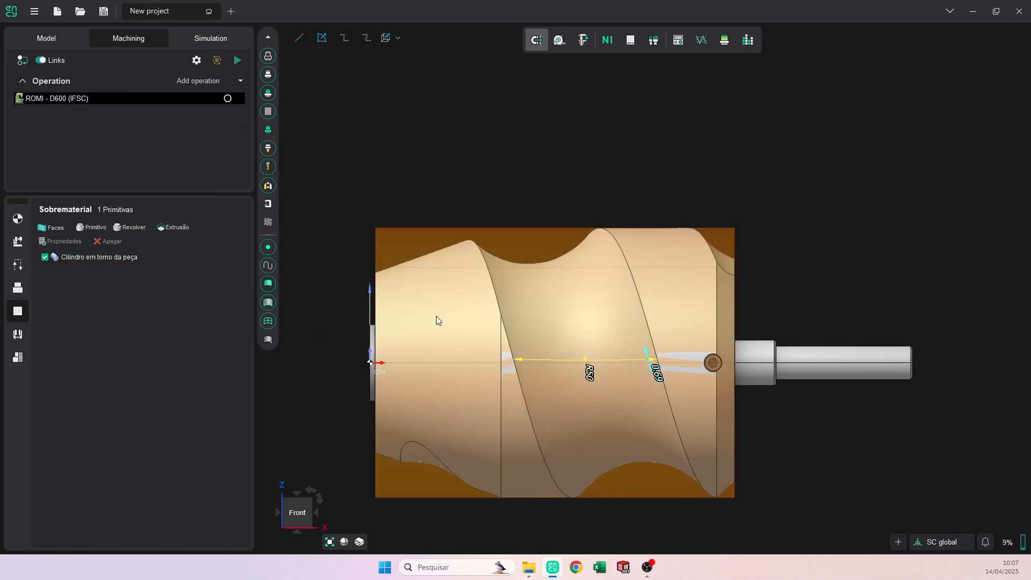
pyautogui.moveTo(357, 372)
pyautogui.mouseDown(button='middle')
pyautogui.moveTo(381, 399)
pyautogui.moveTo(404, 378)
pyautogui.moveTo(389, 360)
pyautogui.mouseUp(button='middle')
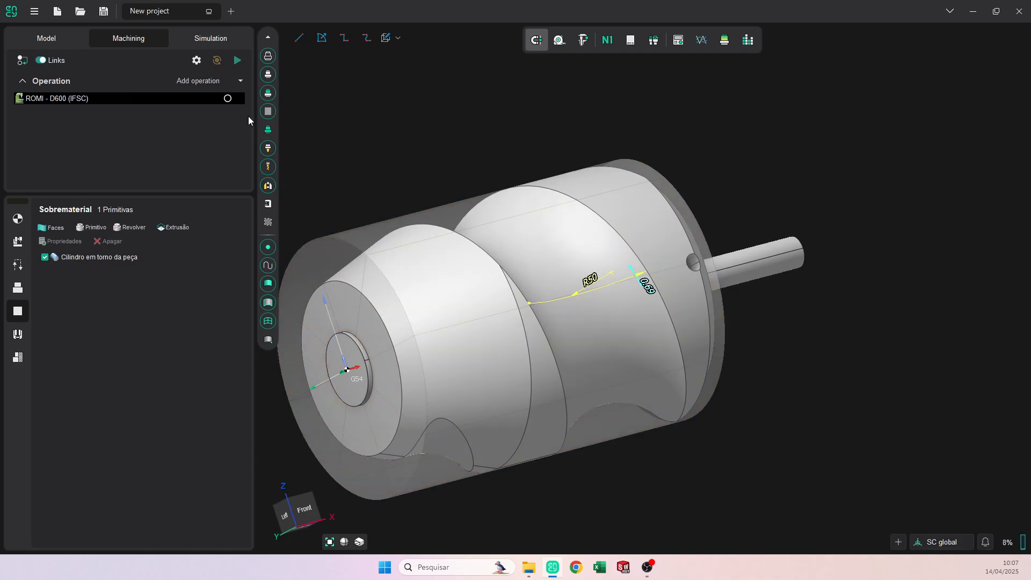
# - Add a rotary roughing operation (Desbaste rotativo) from the 4D rotary group to the ROMI D600 machining list
pyautogui.click(241, 82)
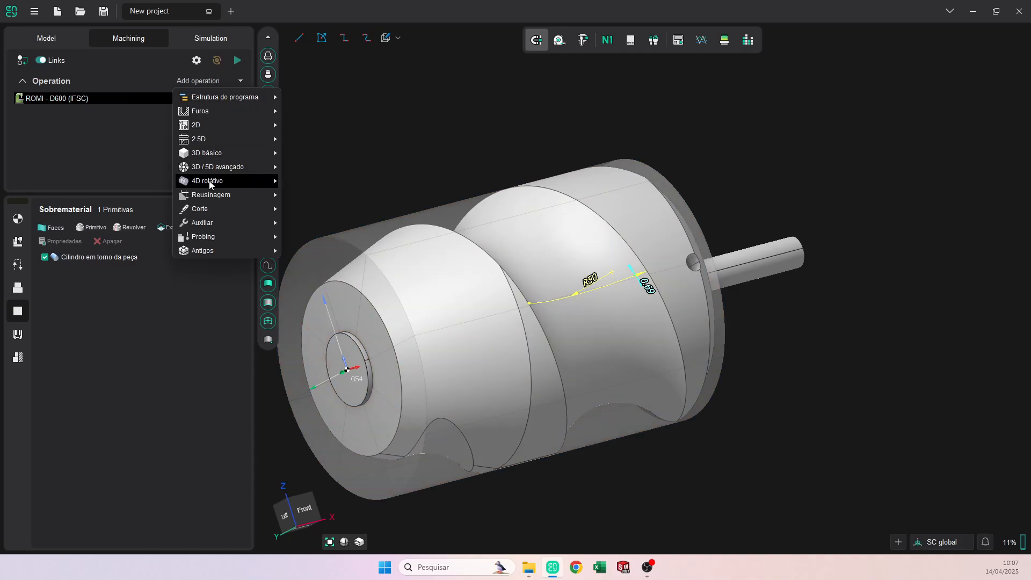
pyautogui.moveTo(200, 184)
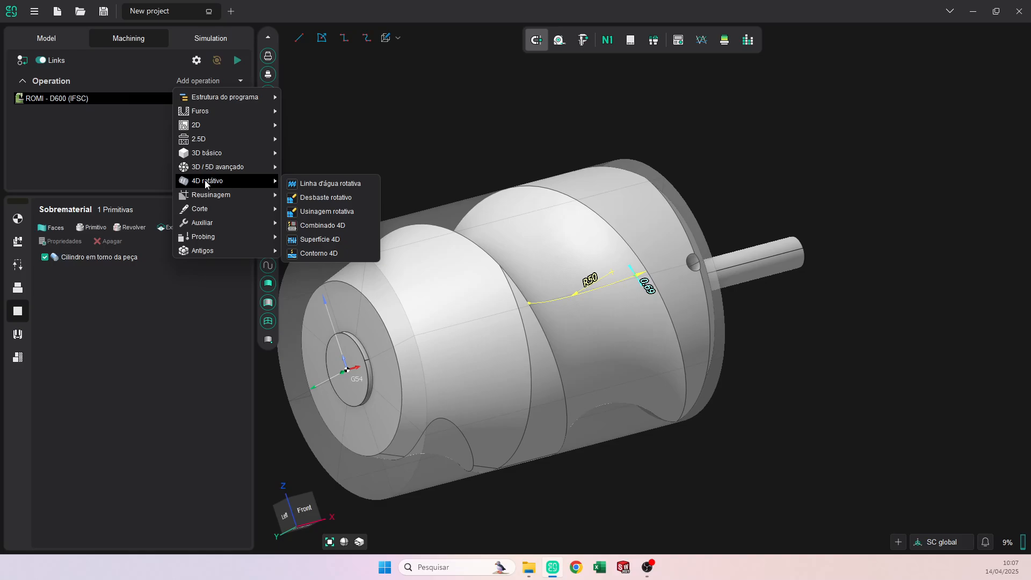
pyautogui.press('ctrl')
pyautogui.press('ctrl')
pyautogui.press('ctrl')
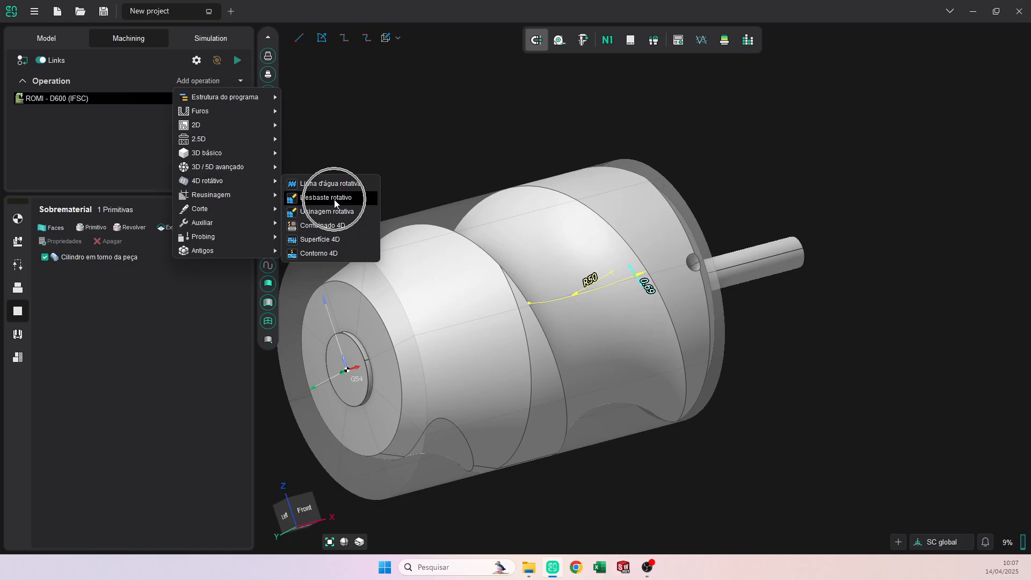
pyautogui.click(334, 199)
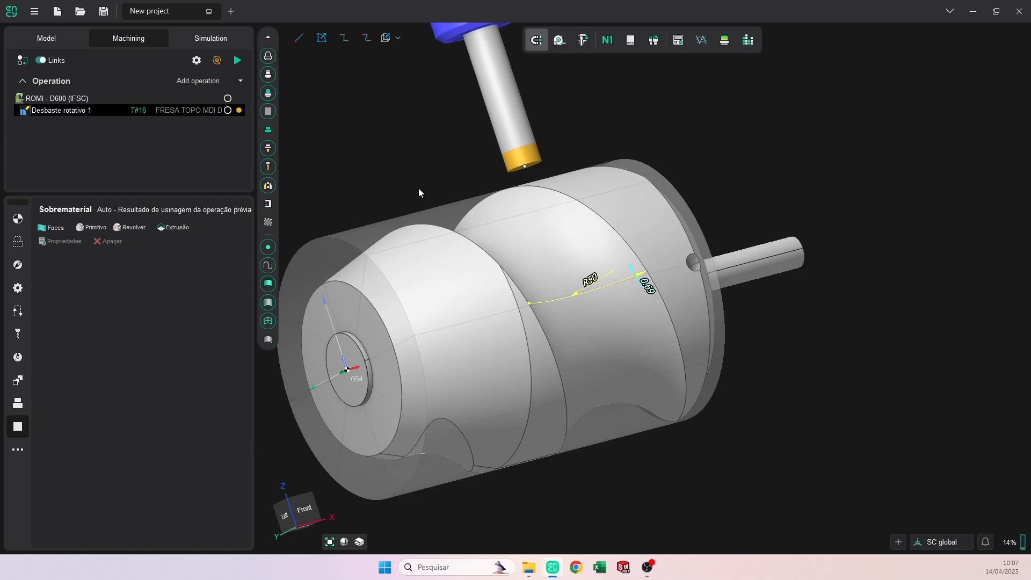
# - Assign the FRESA ESFÉRICA MD D16 ball mill from the Romi D600 Alumínio library to the roughing operation
pyautogui.click(195, 112)
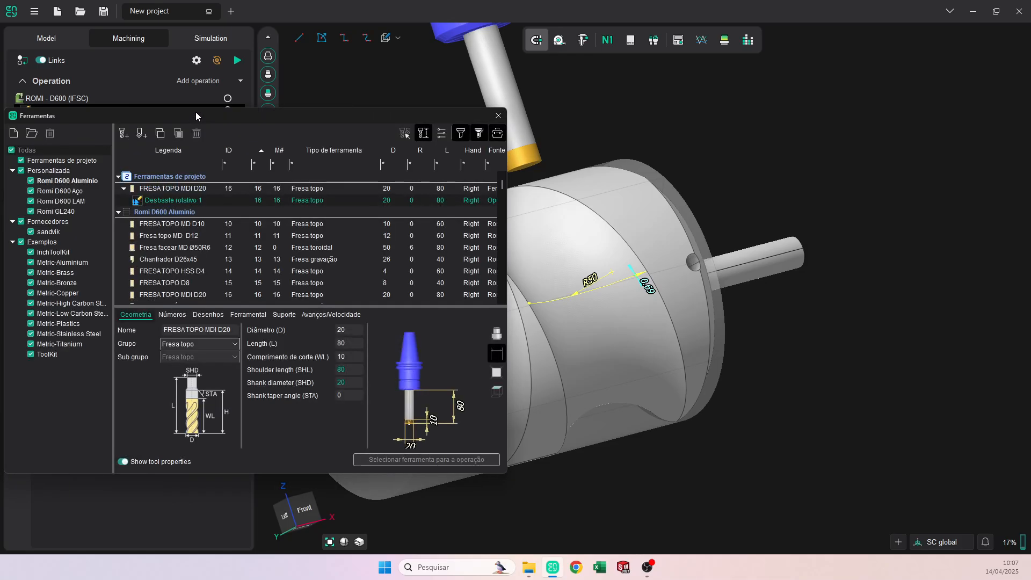
pyautogui.click(60, 182)
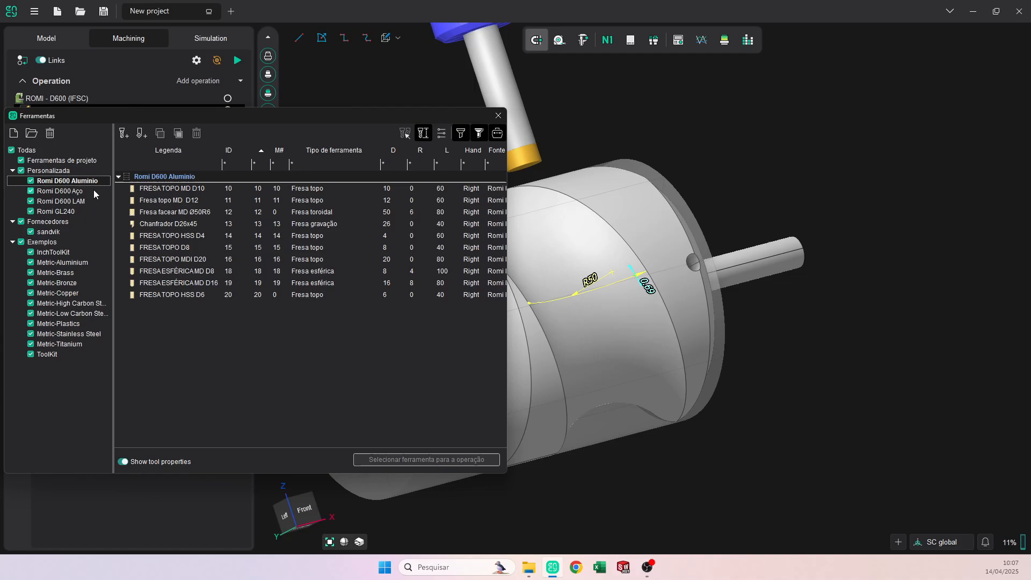
pyautogui.click(199, 283)
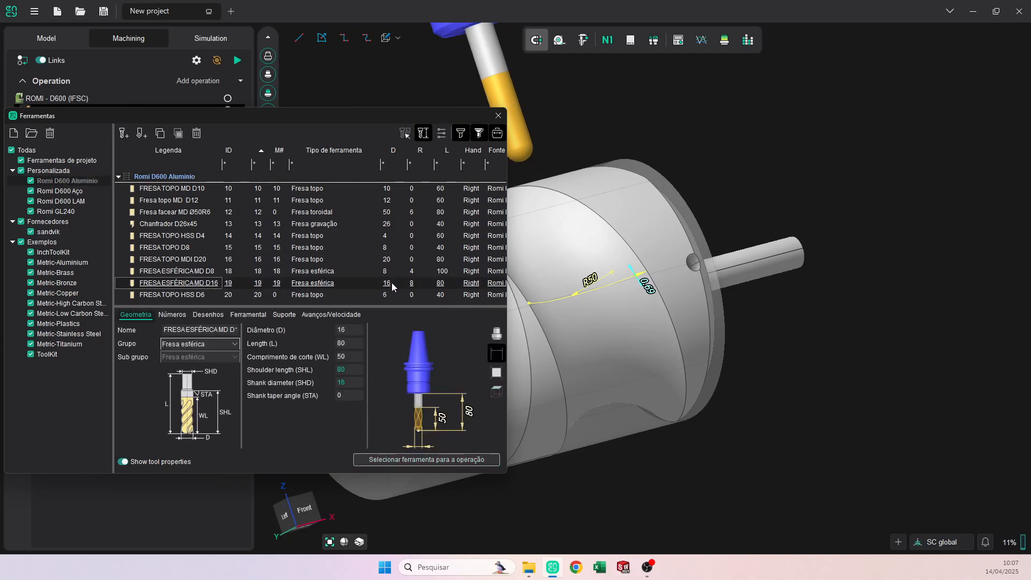
pyautogui.click(417, 456)
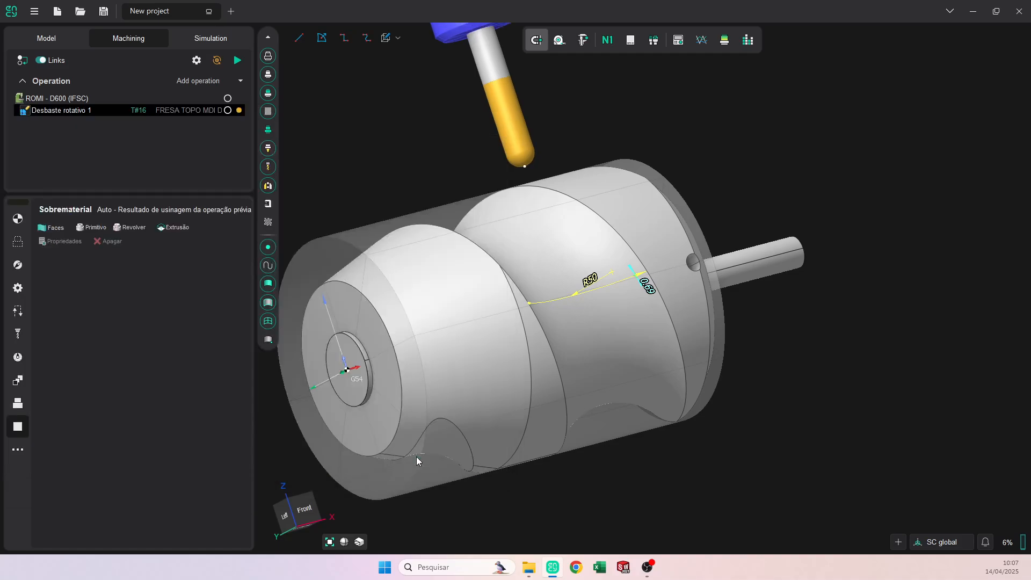
# - In the roughing strategy, extend the work zone axially beyond both ends of the part, to -14 mm and 244 mm
pyautogui.moveTo(588, 241); pyautogui.dragTo(569, 257, button='right')
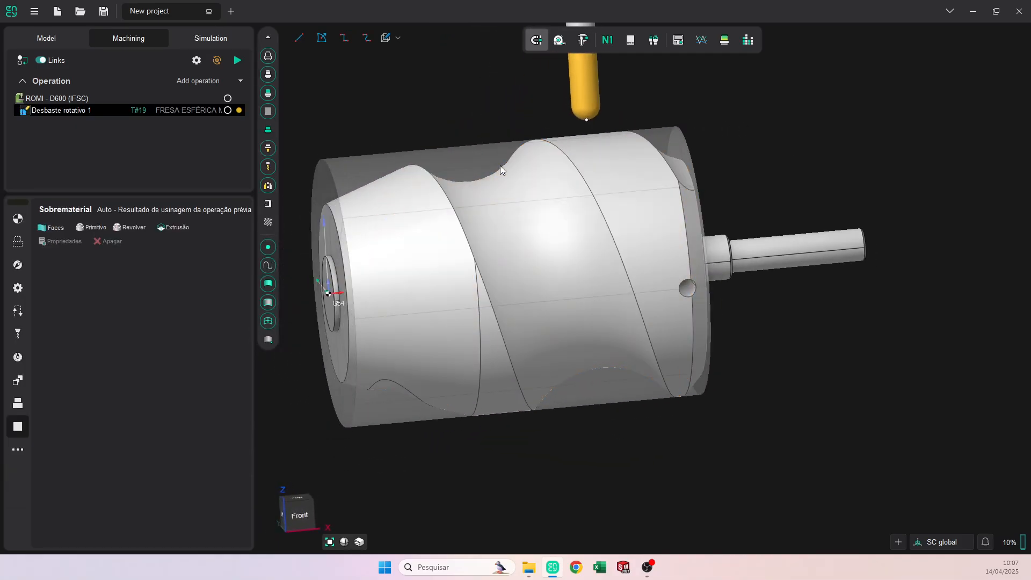
pyautogui.scroll(-2, 473, 140)
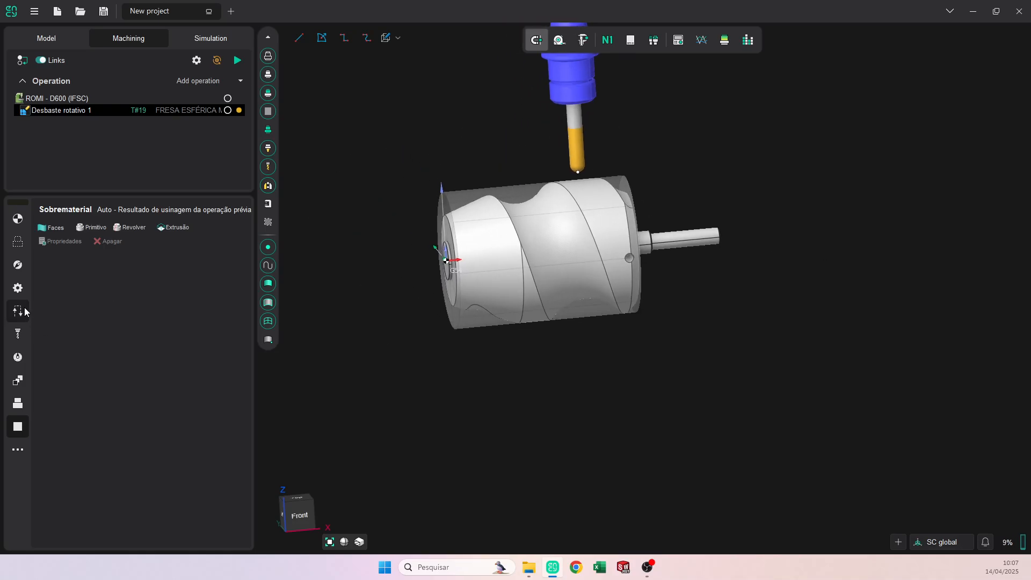
pyautogui.click(17, 265)
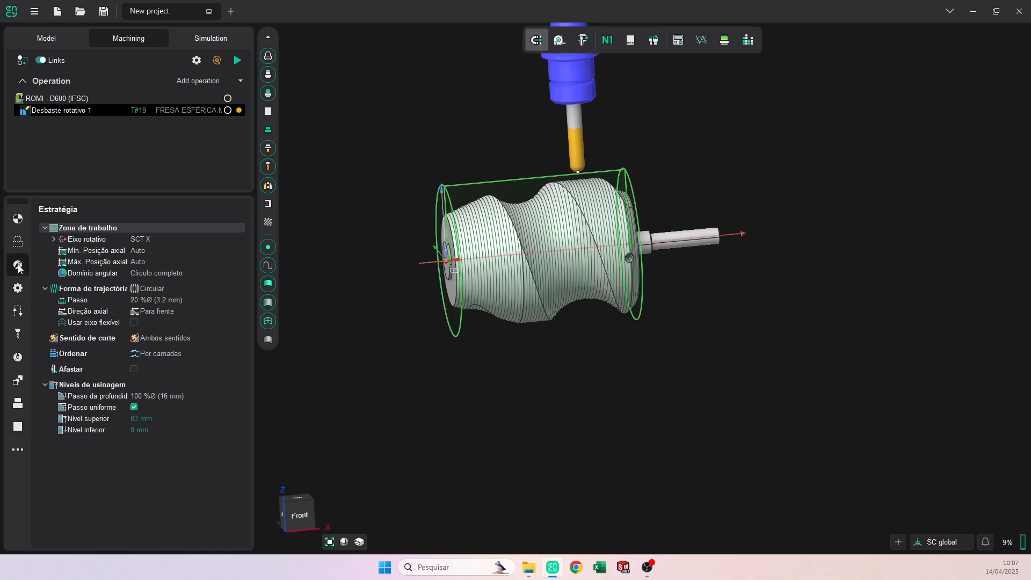
pyautogui.click(301, 519)
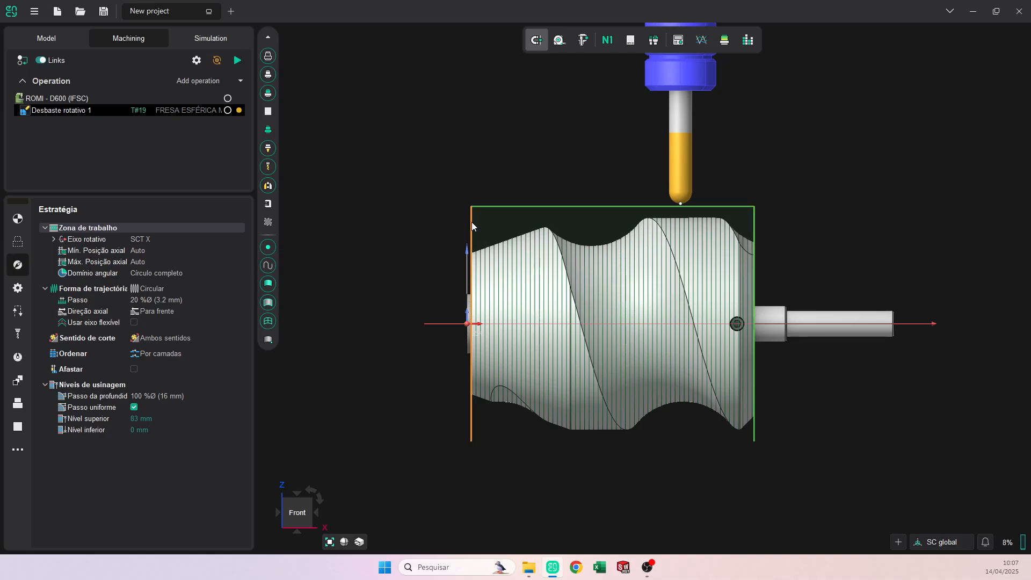
pyautogui.moveTo(374, 220); pyautogui.dragTo(392, 240, button='middle')
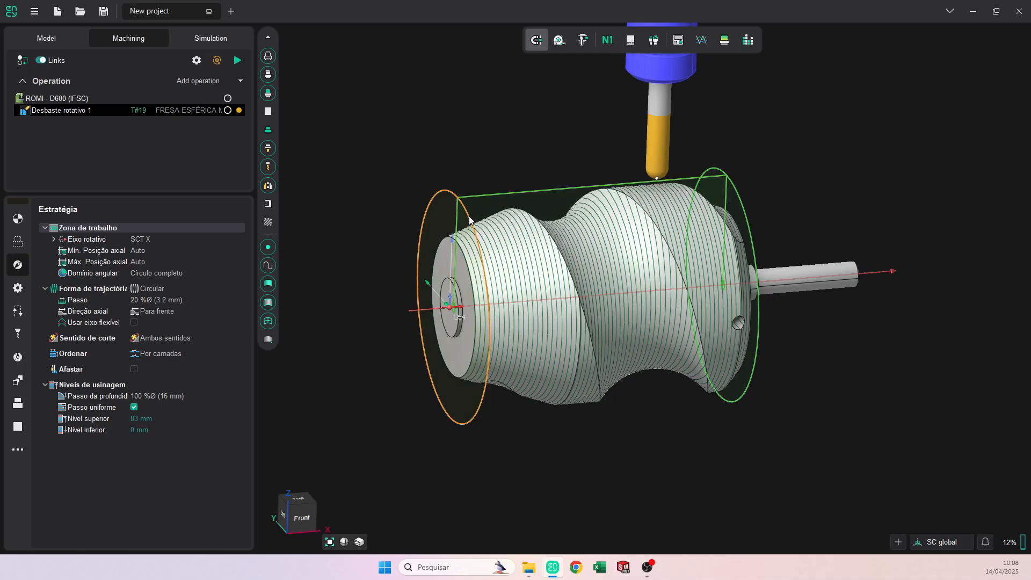
pyautogui.click(302, 518)
pyautogui.moveTo(377, 360); pyautogui.dragTo(354, 357)
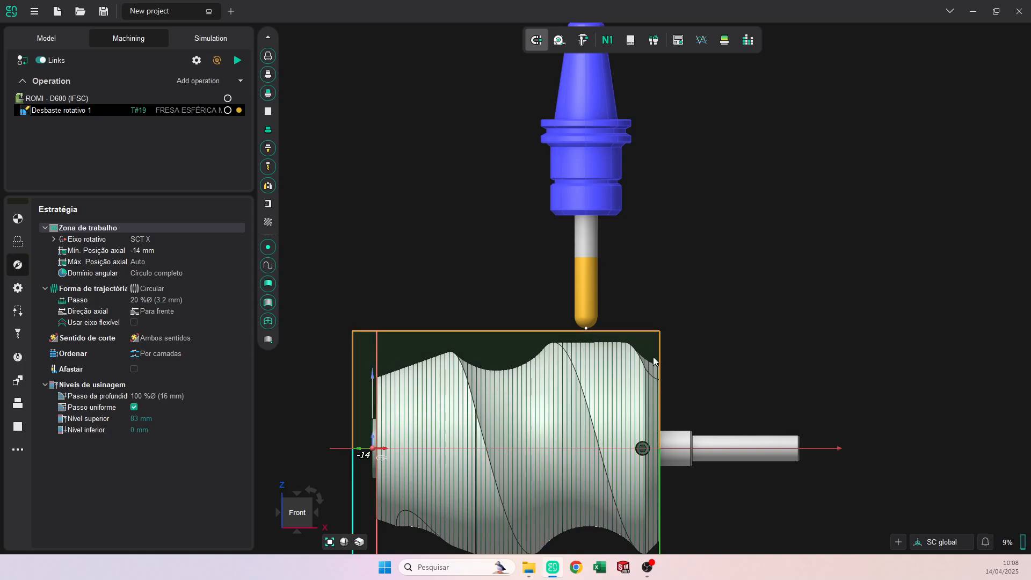
pyautogui.moveTo(661, 350); pyautogui.dragTo(720, 356)
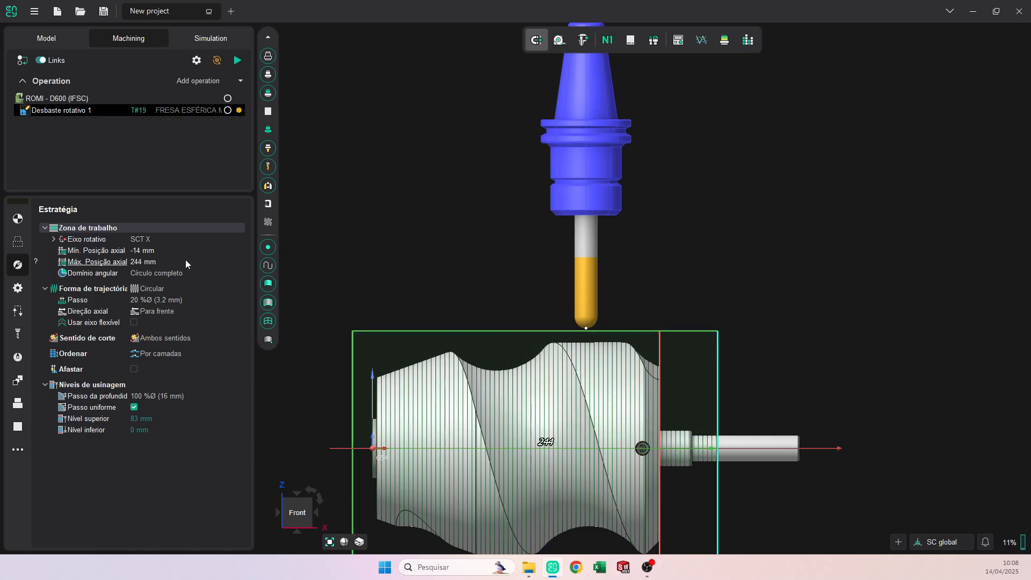
# - Reset the work zone's minimum and maximum axial positions to Auto
pyautogui.click(140, 251)
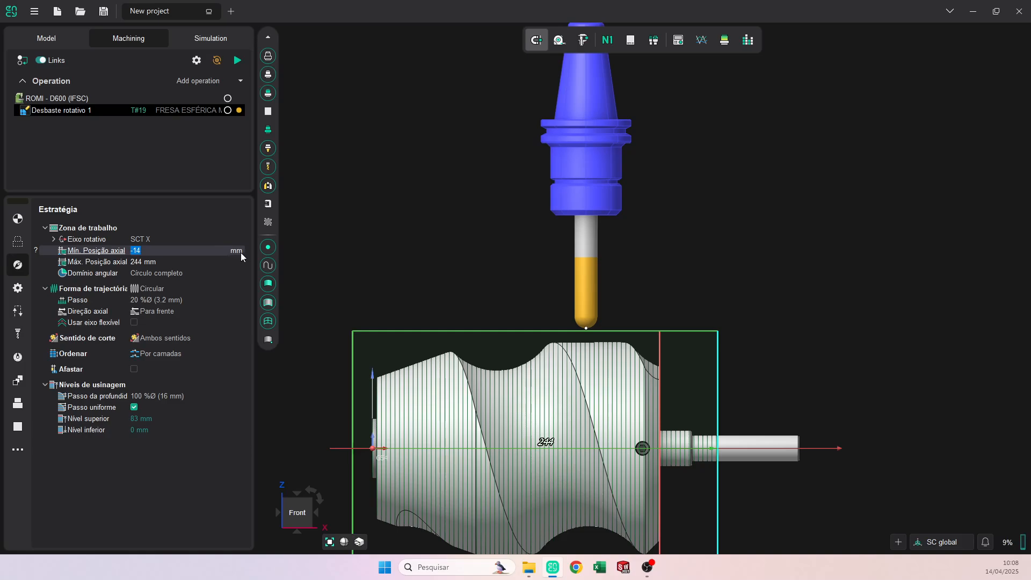
pyautogui.click(240, 253)
pyautogui.click(153, 262)
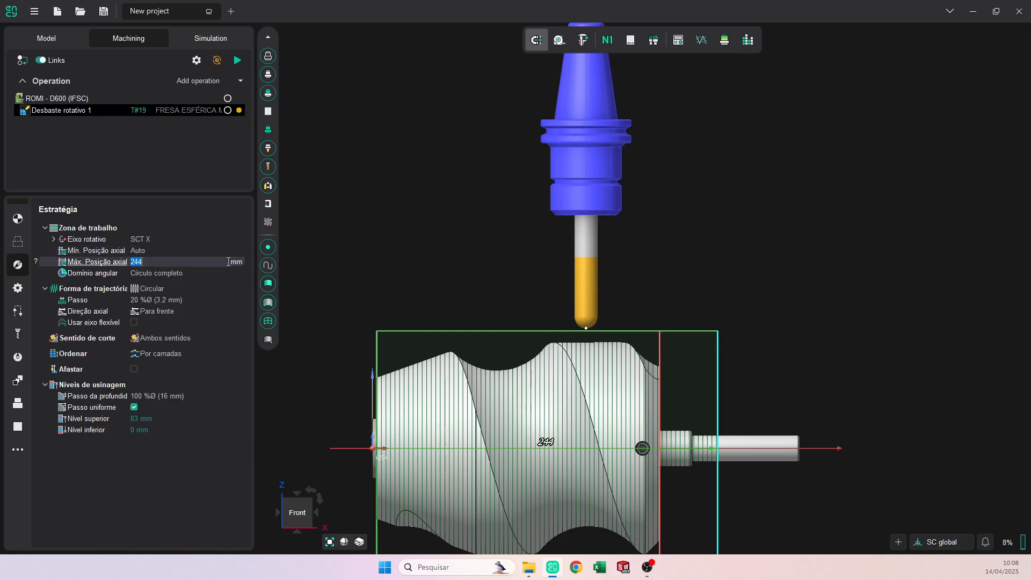
pyautogui.click(242, 263)
pyautogui.click(240, 262)
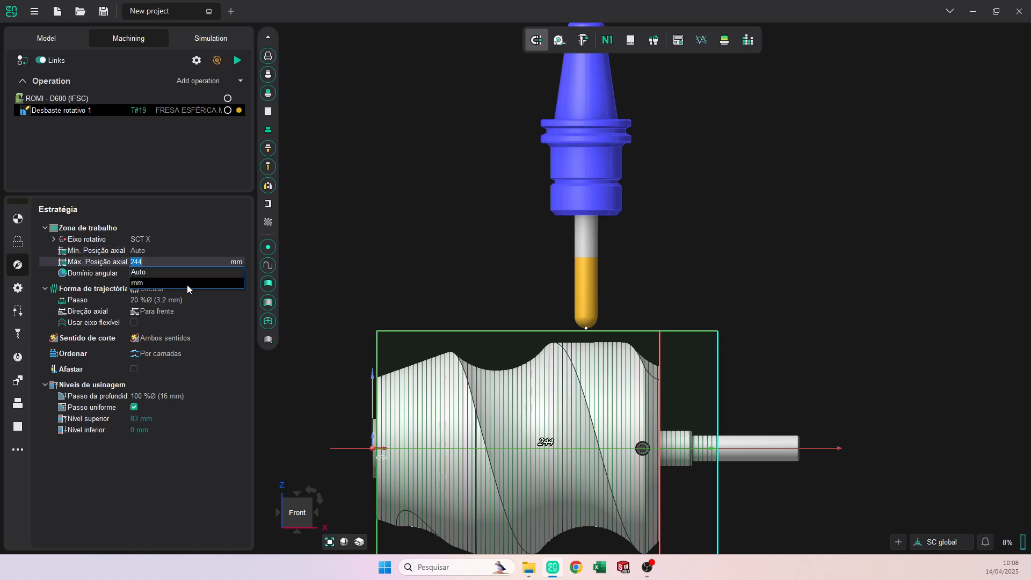
pyautogui.click(187, 284)
pyautogui.click(237, 264)
pyautogui.click(164, 274)
# - Set the roughing path shape to Espiral and inspect the spiral passes around the part
pyautogui.moveTo(487, 291); pyautogui.dragTo(534, 207, button='middle')
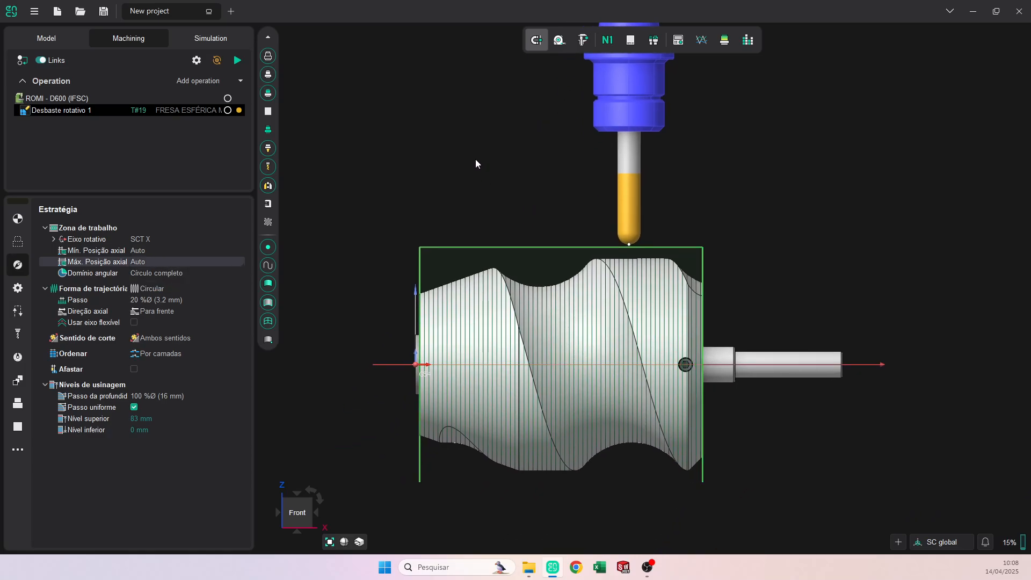
pyautogui.scroll(2, 518, 327)
pyautogui.scroll(-2, 518, 328)
pyautogui.click(241, 290)
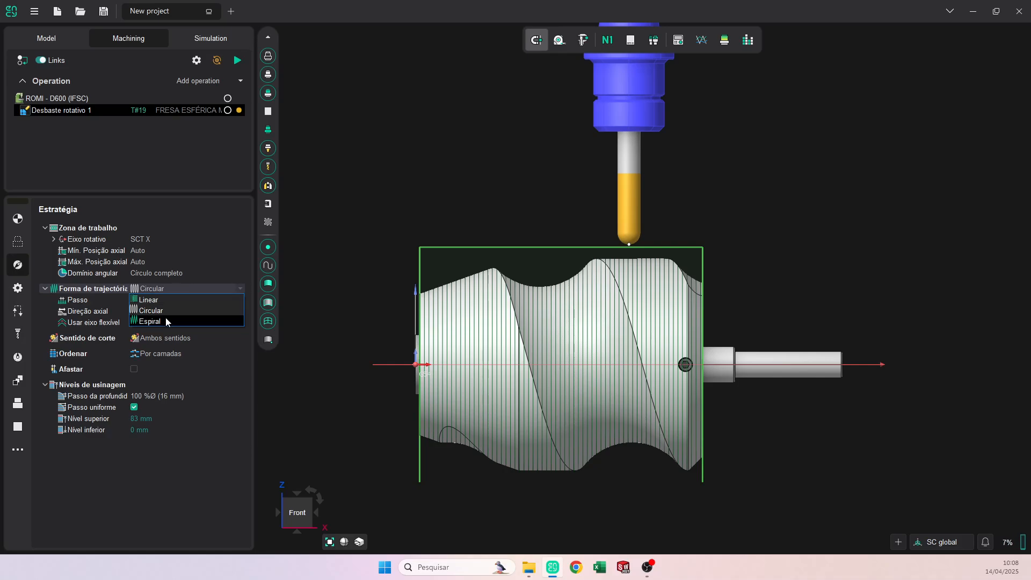
pyautogui.click(150, 322)
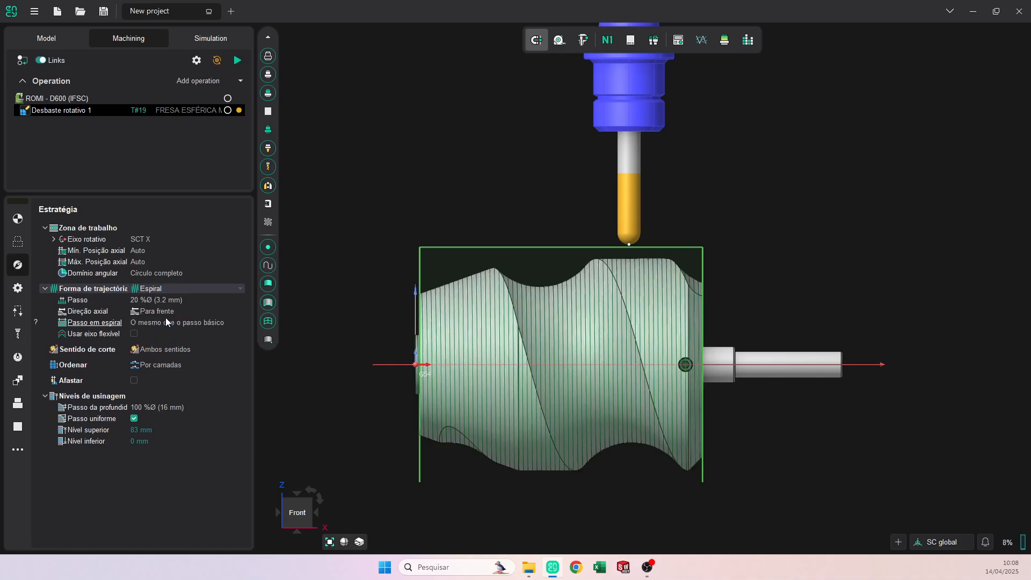
pyautogui.scroll(6, 420, 295)
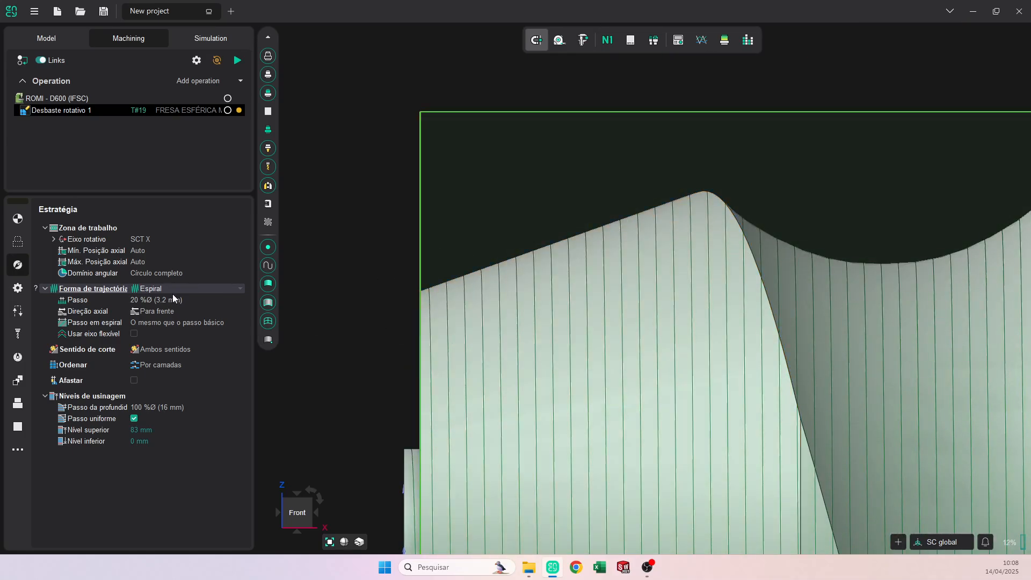
pyautogui.click(142, 301)
pyautogui.scroll(-6, 544, 304)
pyautogui.moveTo(543, 304); pyautogui.dragTo(462, 263, button='middle')
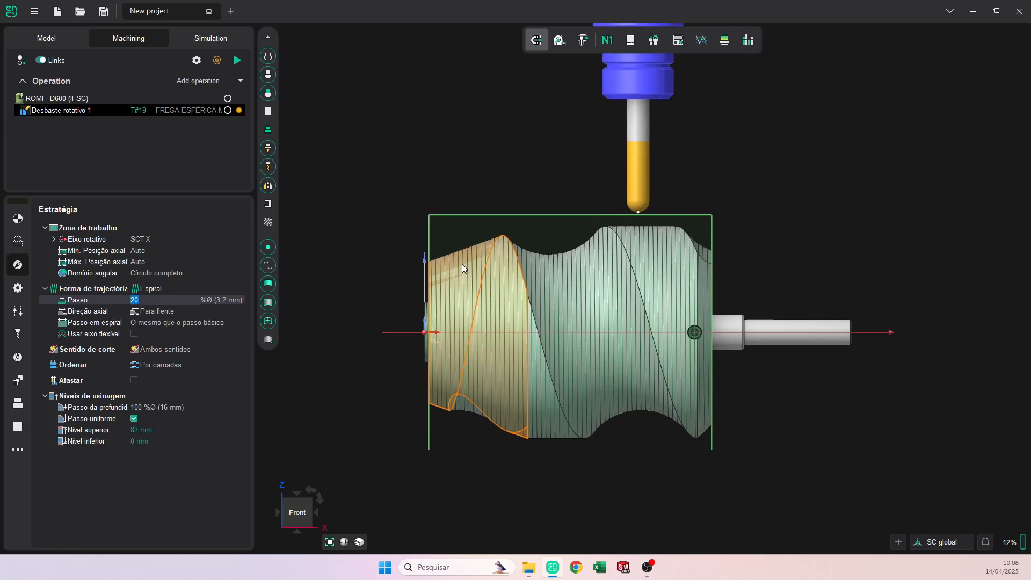
pyautogui.moveTo(407, 259); pyautogui.dragTo(444, 286, button='right')
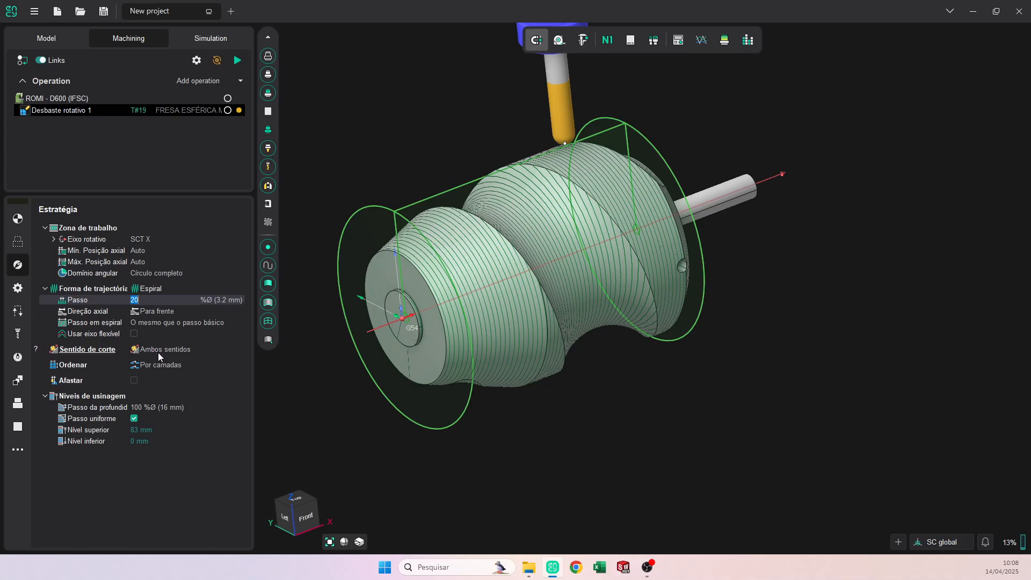
# - Switch the roughing depth step to millimetres and set it to 5 mm
pyautogui.click(179, 408)
pyautogui.click(233, 407)
pyautogui.click(151, 412)
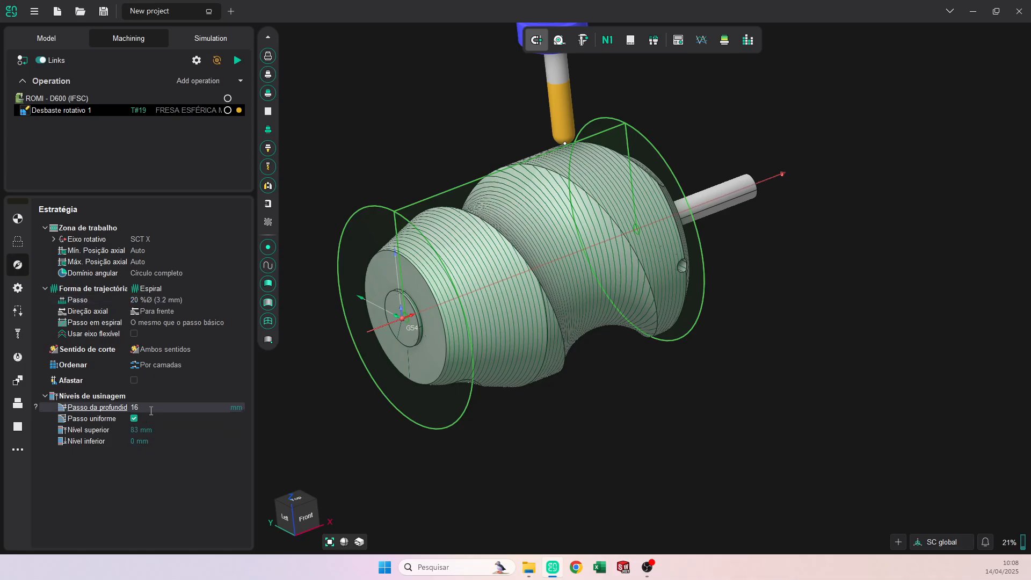
pyautogui.write('5')
# - Enter the radial stock allowance (Sobrematerial radial) in the roughing operation's parameters
pyautogui.click(18, 289)
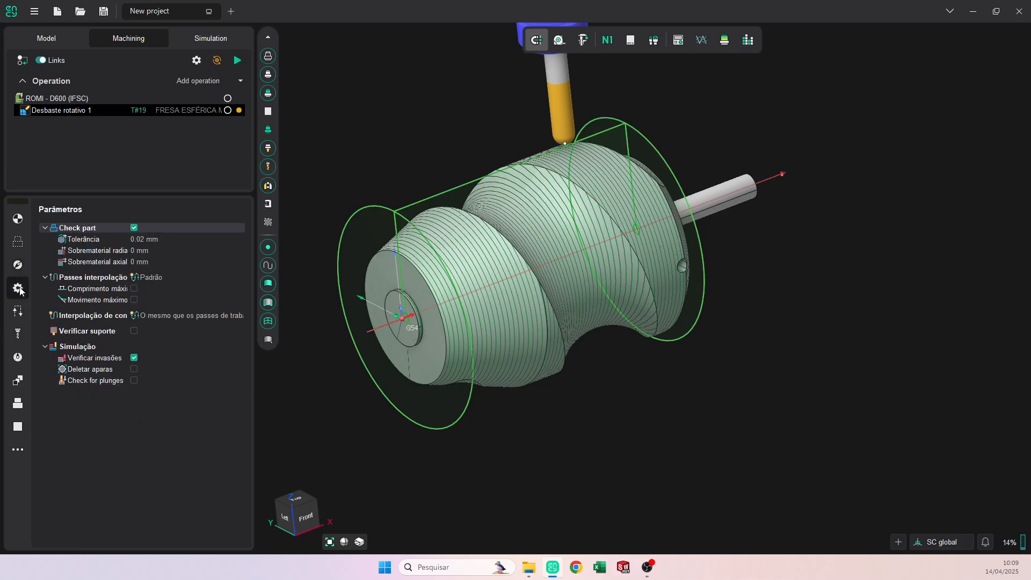
pyautogui.click(145, 252)
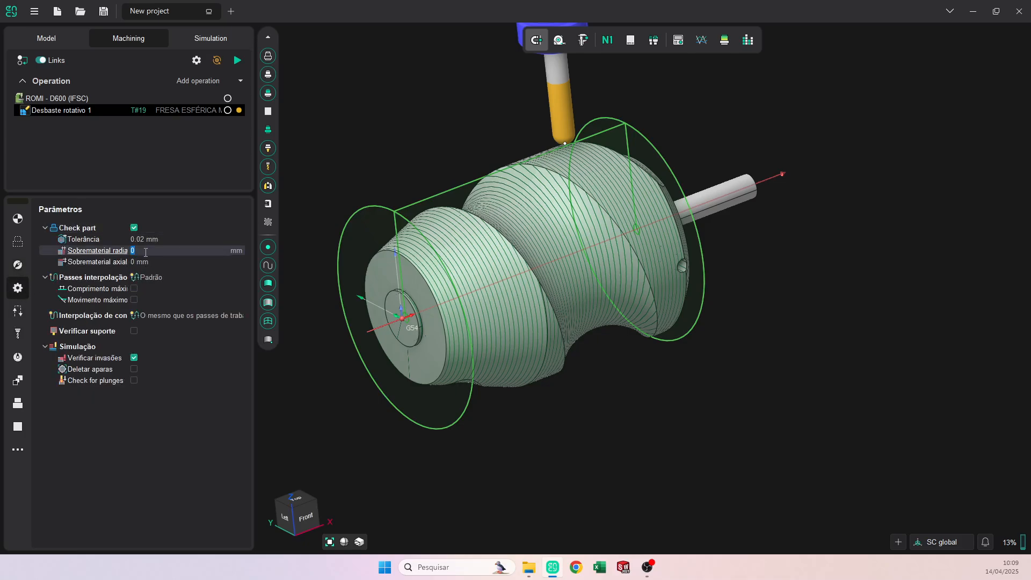
pyautogui.press('Return')
# - Review the safe surface choices and the safe level in the roughing operation's links settings, keeping the Cilíndrica surface
pyautogui.click(18, 311)
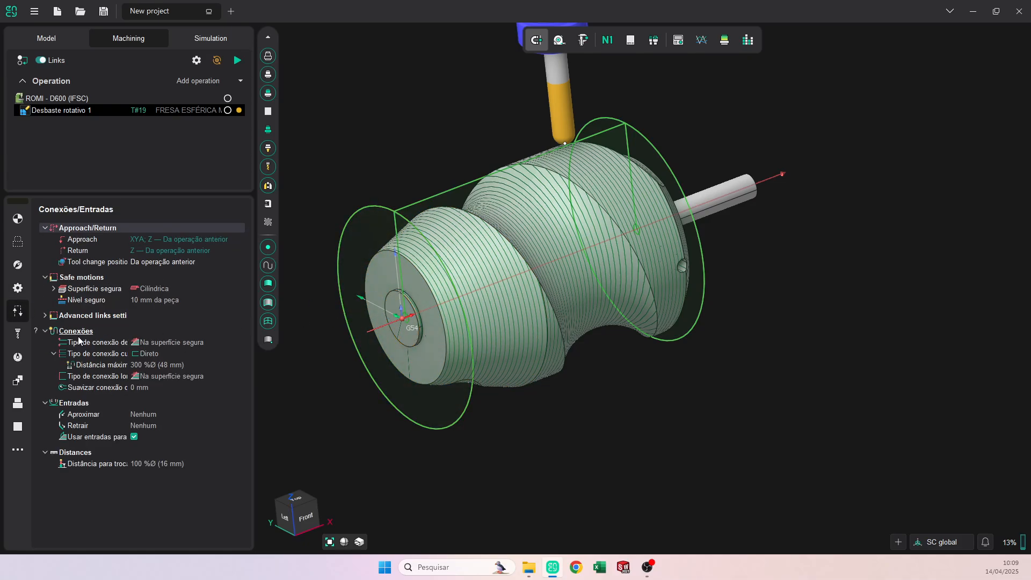
pyautogui.click(100, 290)
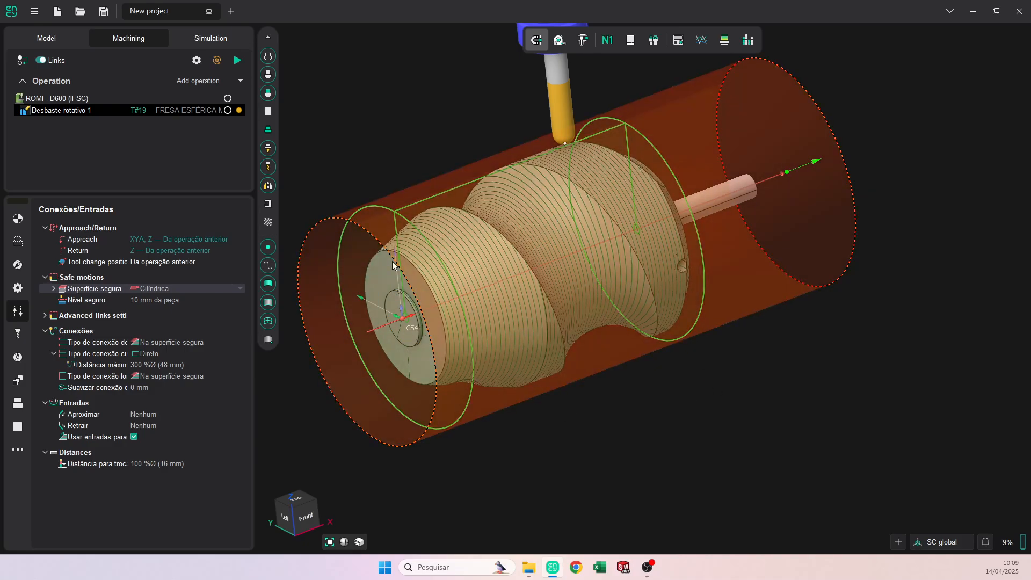
pyautogui.click(238, 288)
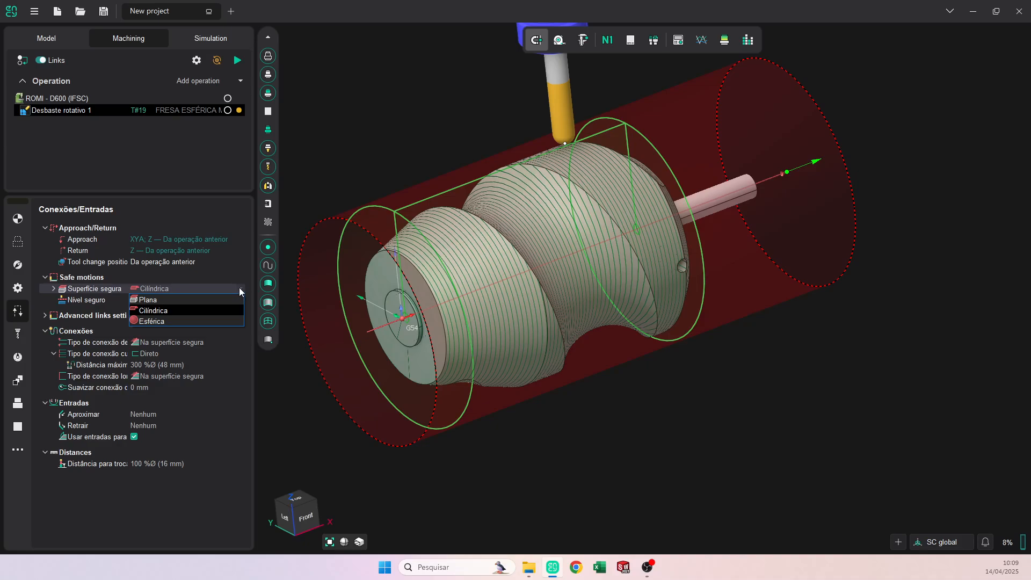
pyautogui.click(239, 289)
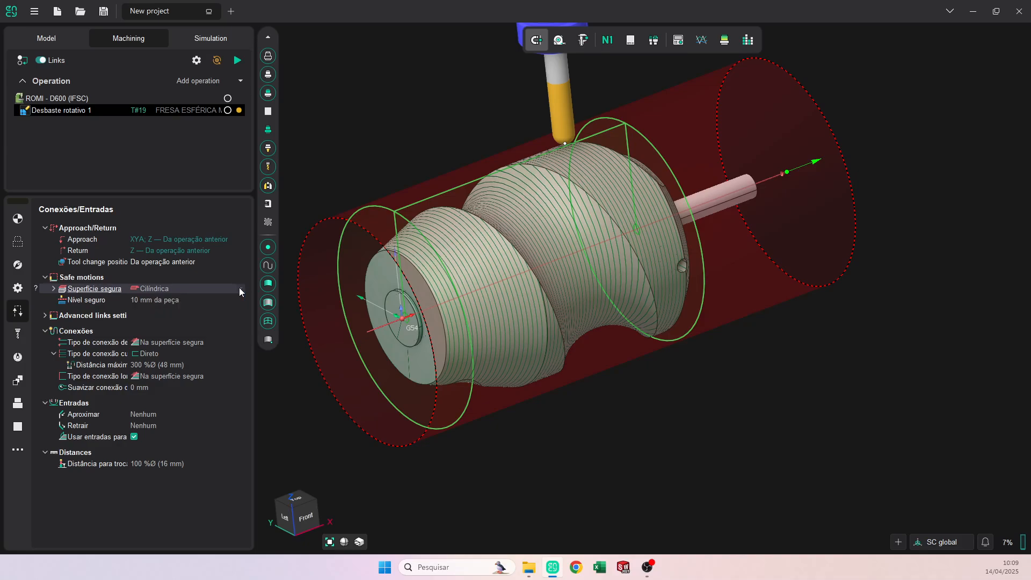
pyautogui.click(143, 299)
# - Switch the Distances setting of the roughing links (Distância para troca) to millimetres and set it to 5 mm
pyautogui.click(118, 466)
pyautogui.click(186, 464)
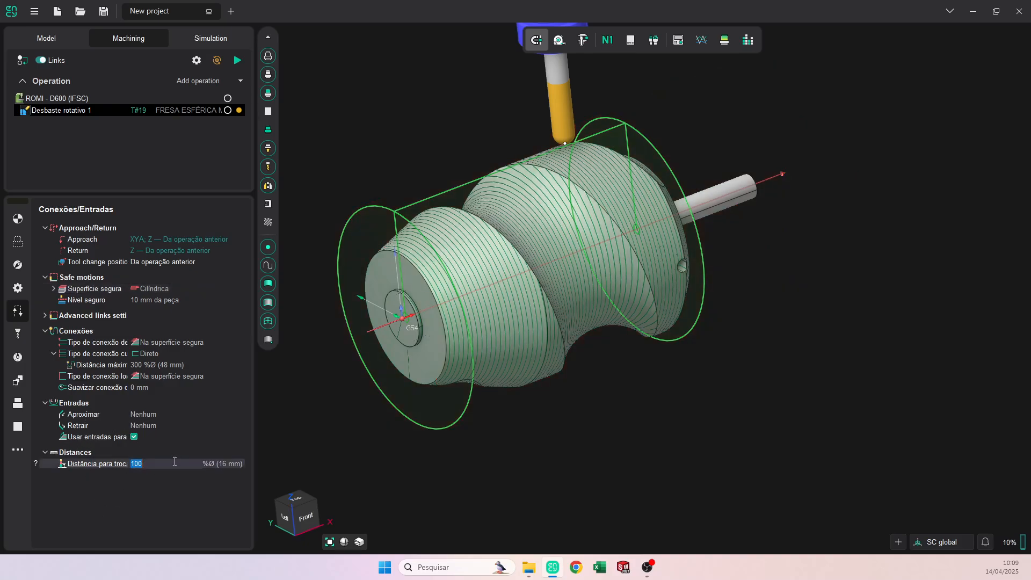
pyautogui.click(230, 462)
pyautogui.click(145, 476)
pyautogui.write('5')
# - Calculate the rotary roughing toolpath and inspect the machined result as a colour deviation map against the part
pyautogui.click(238, 61)
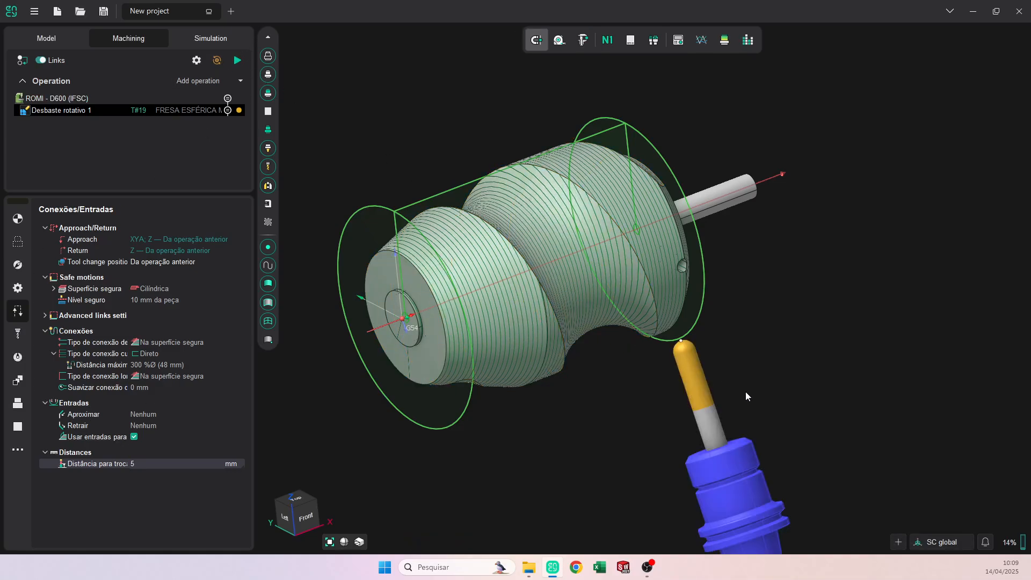
pyautogui.scroll(-5, 637, 386)
pyautogui.moveTo(637, 385); pyautogui.dragTo(637, 246, button='middle')
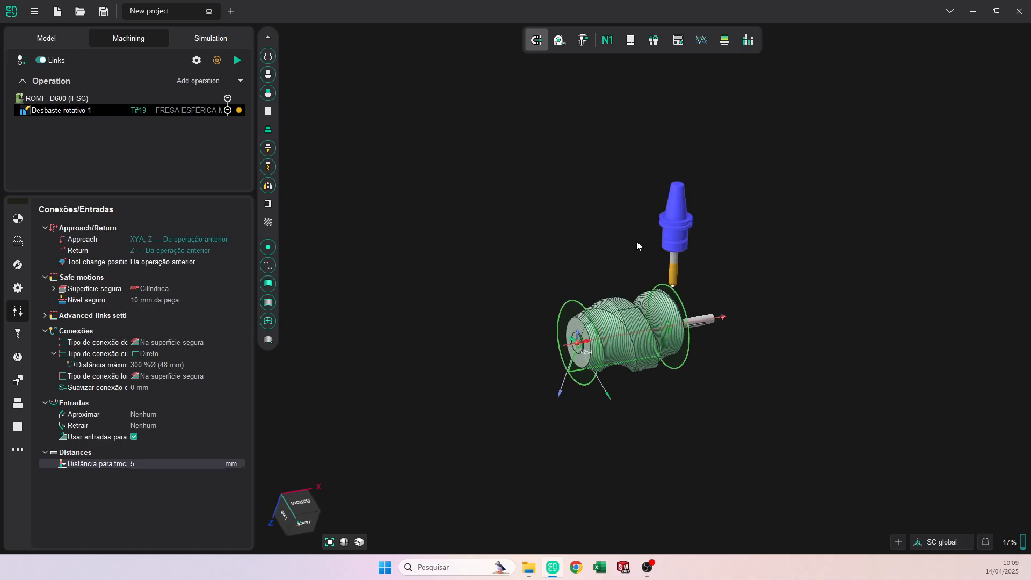
pyautogui.click(725, 41)
pyautogui.scroll(4, 640, 294)
pyautogui.moveTo(641, 294); pyautogui.dragTo(615, 233, button='middle')
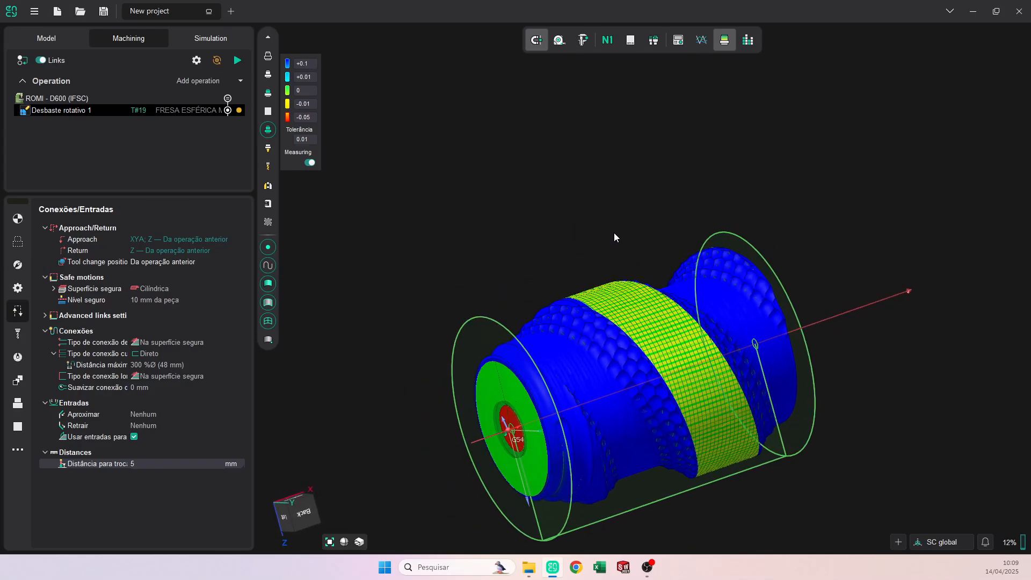
# - Turn off the deviation map and add a 4D surface operation (Superfície 4D) after the rotary roughing
pyautogui.click(726, 46)
pyautogui.moveTo(551, 225); pyautogui.dragTo(513, 154, button='middle')
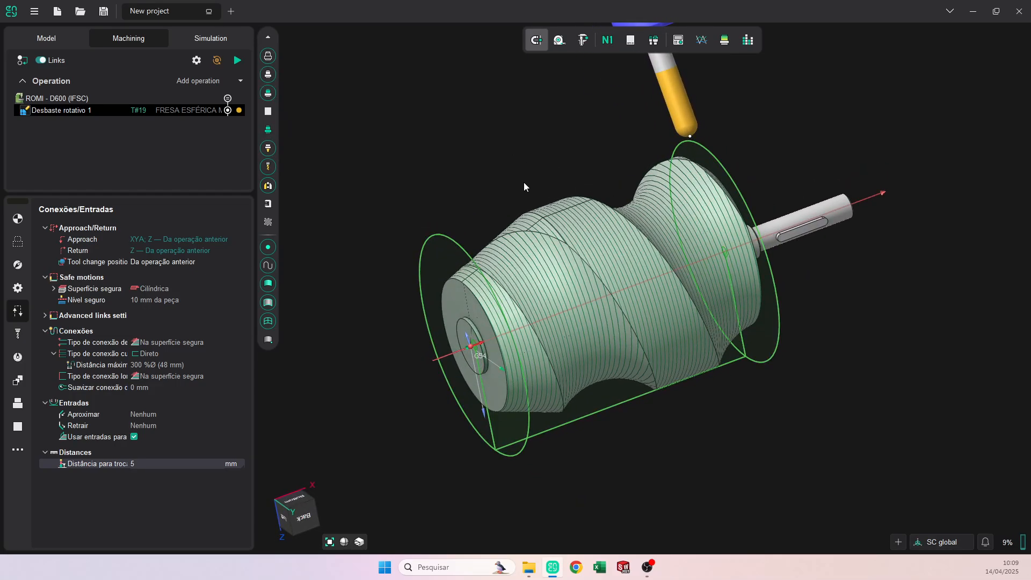
pyautogui.click(241, 80)
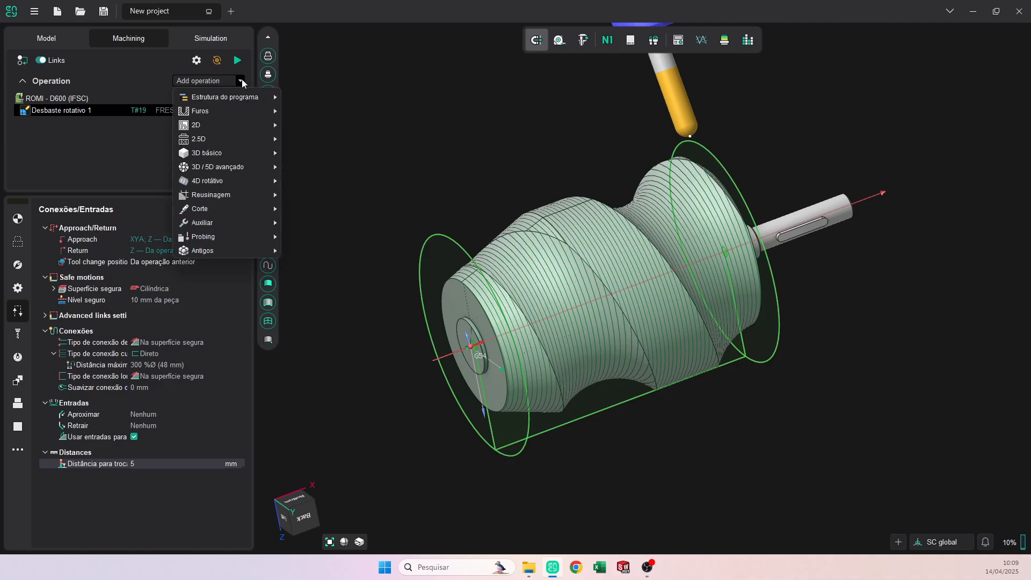
pyautogui.moveTo(225, 183)
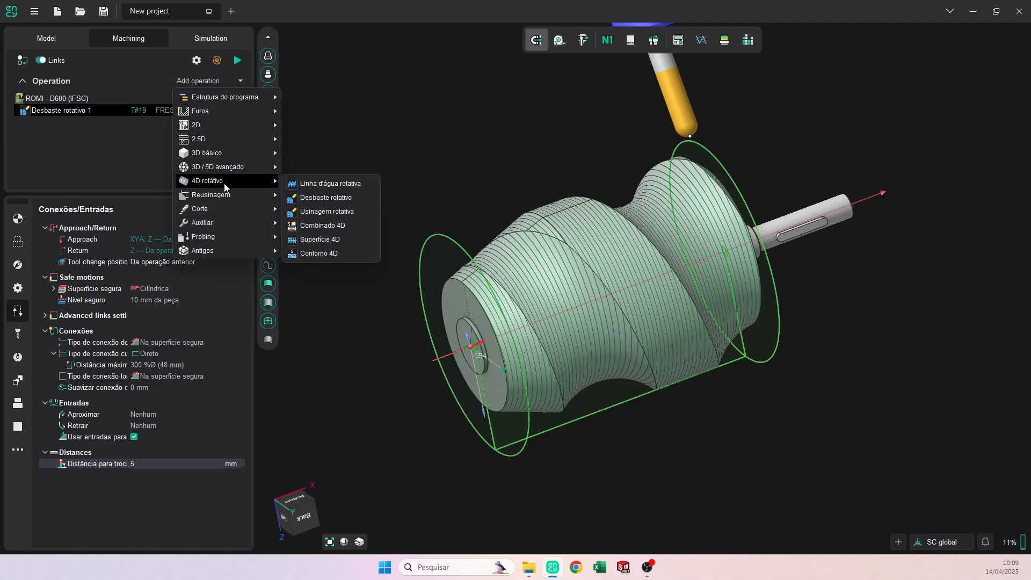
pyautogui.click(326, 240)
# - Assign the helical groove face as the machining surface (Superfícies de usinagem) of the 4D surface operation
pyautogui.scroll(-5, 682, 364)
pyautogui.moveTo(676, 366); pyautogui.dragTo(408, 113, button='middle')
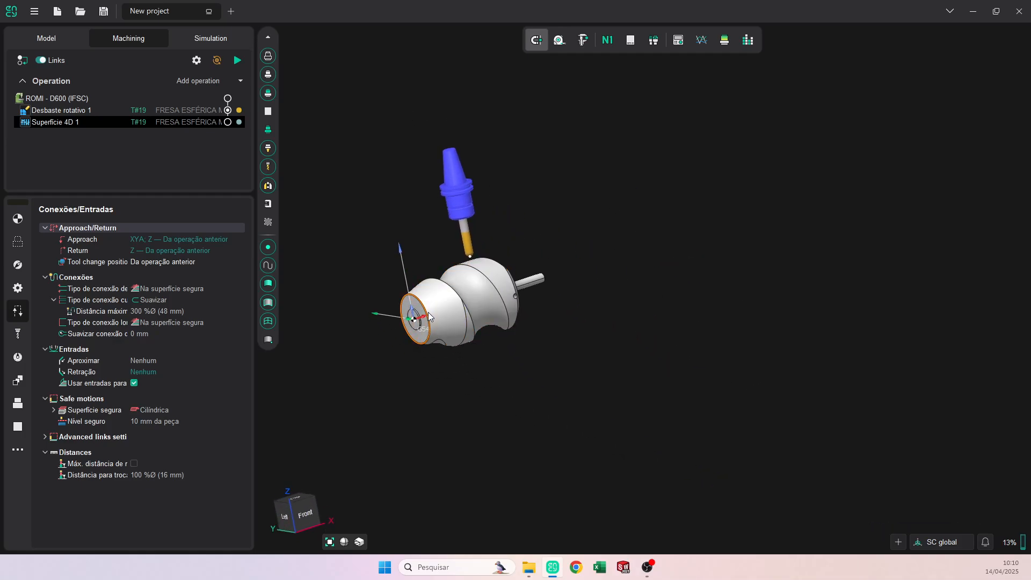
pyautogui.scroll(3, 440, 302)
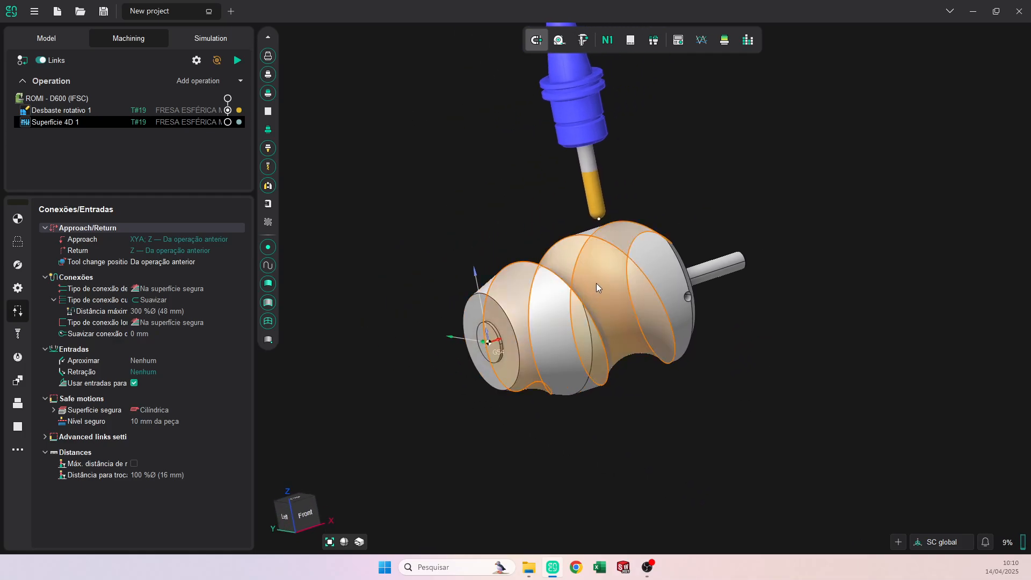
pyautogui.click(596, 281)
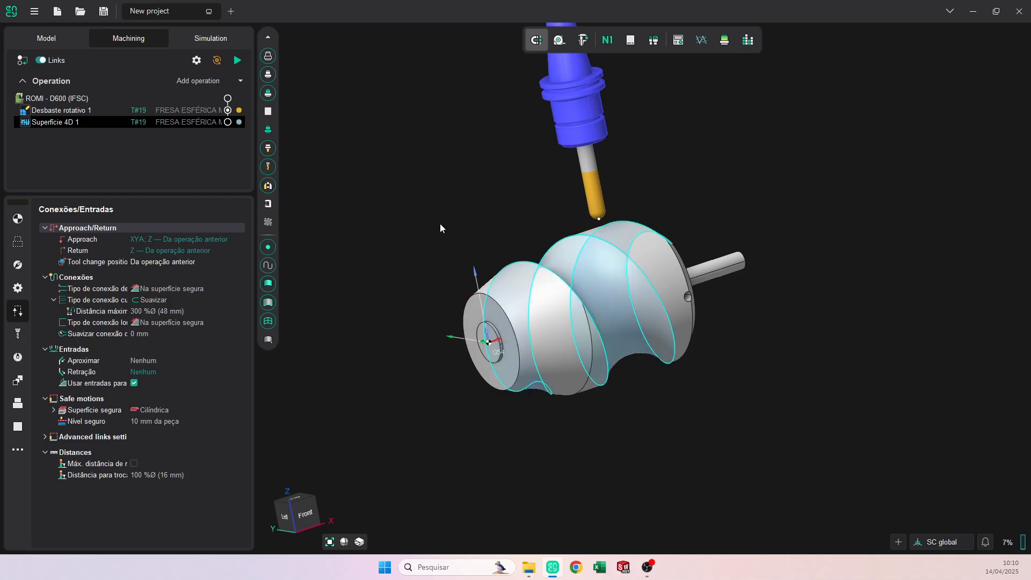
pyautogui.click(18, 242)
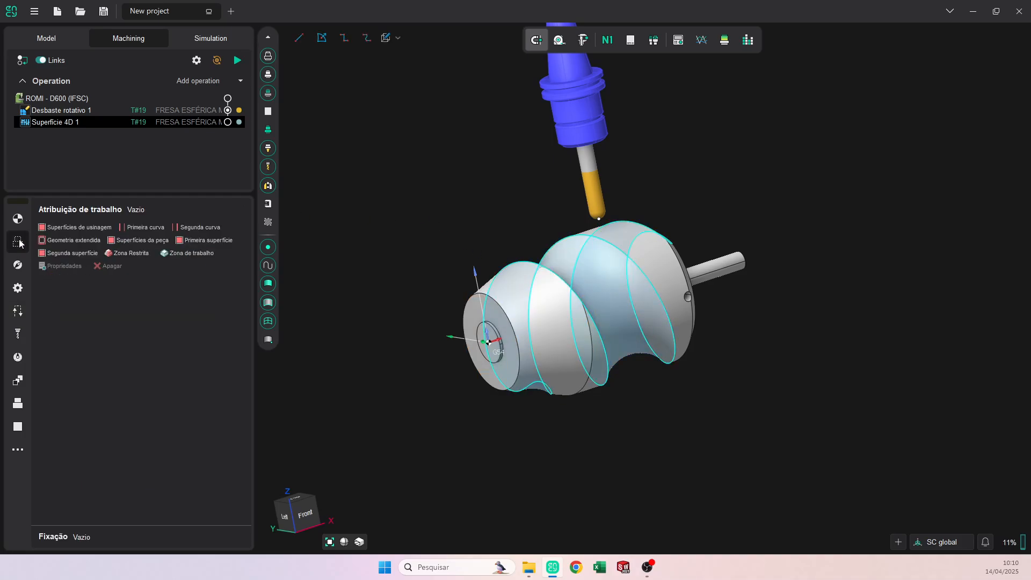
pyautogui.click(81, 231)
pyautogui.moveTo(456, 195); pyautogui.dragTo(630, 290, button='right')
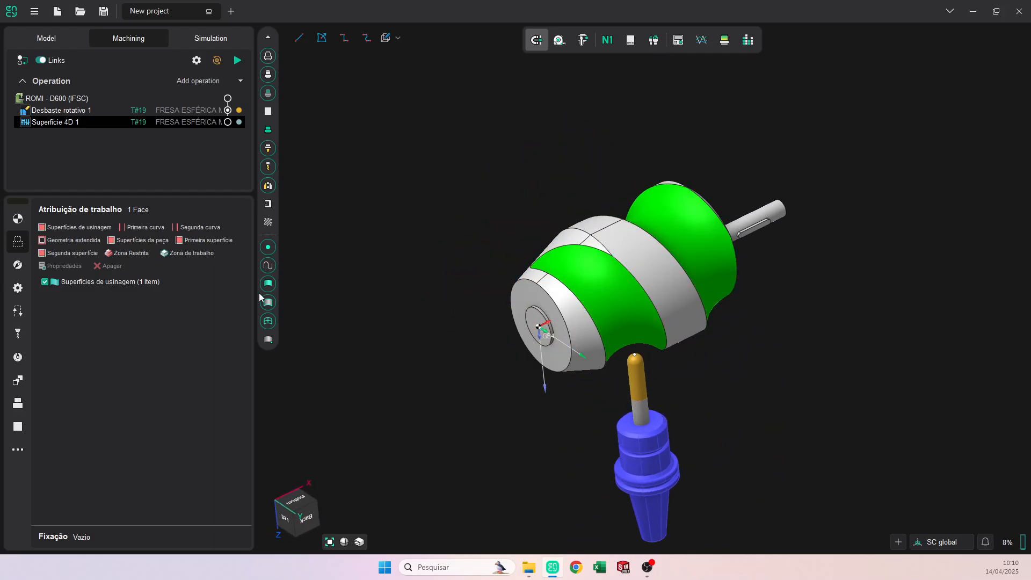
# - Set the 4D surface operation's strategy to Combinação entre duas curvas
pyautogui.click(18, 265)
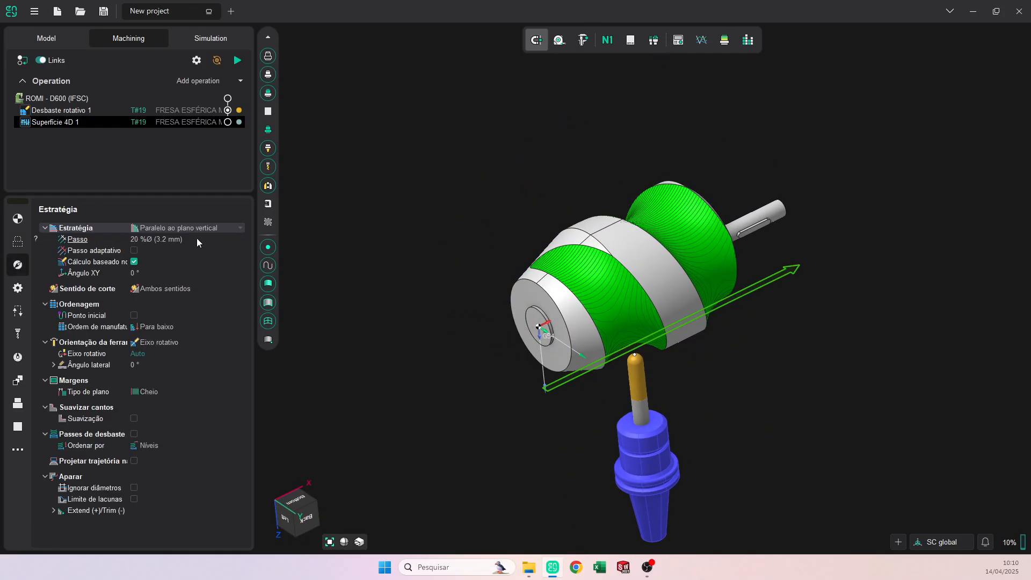
pyautogui.click(236, 229)
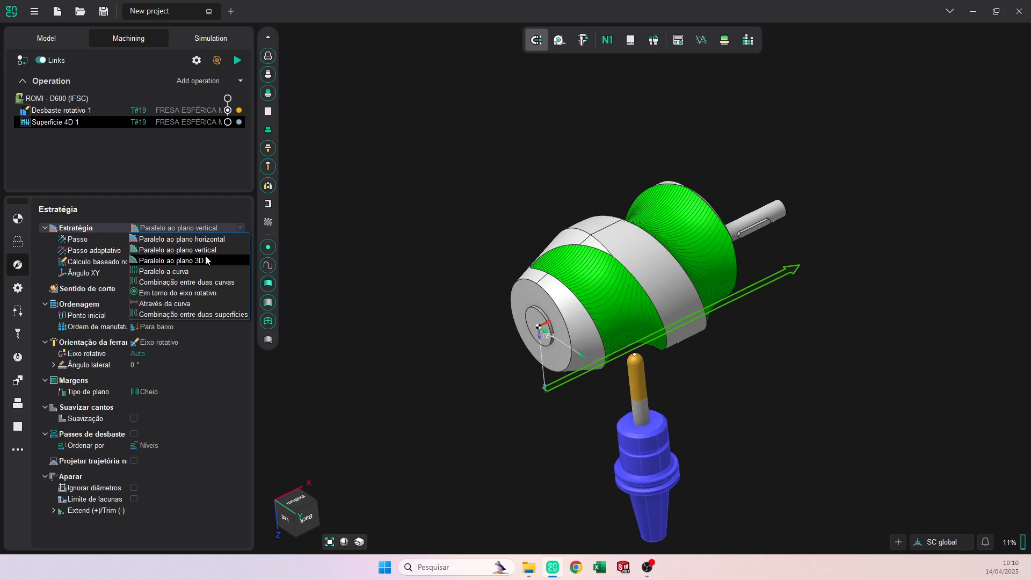
pyautogui.click(193, 283)
# - Assign the three edge curves along one side of the helical groove as the first curve (Primeira curva) in the job assignment
pyautogui.click(18, 242)
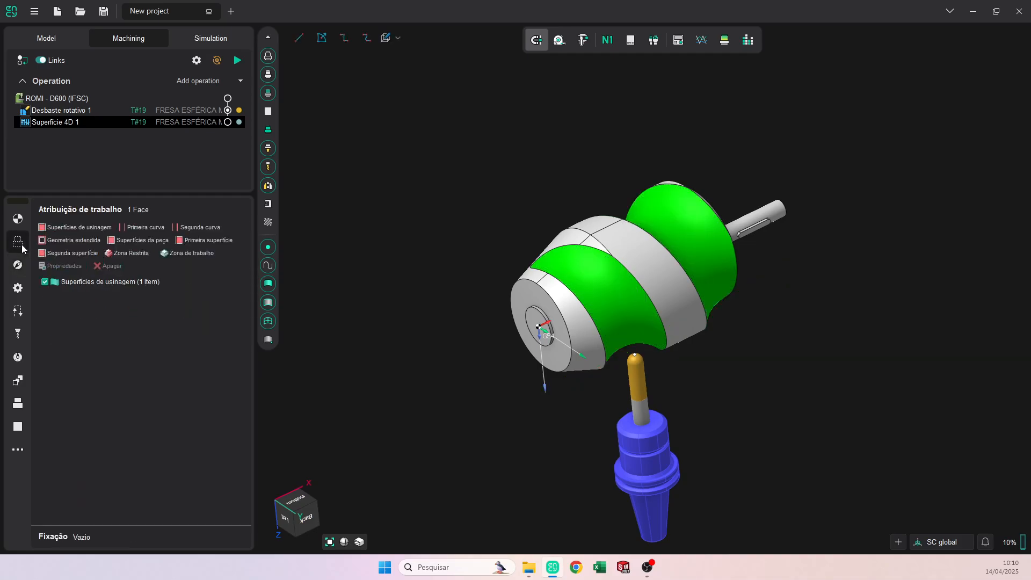
pyautogui.moveTo(560, 436); pyautogui.dragTo(549, 375, button='middle')
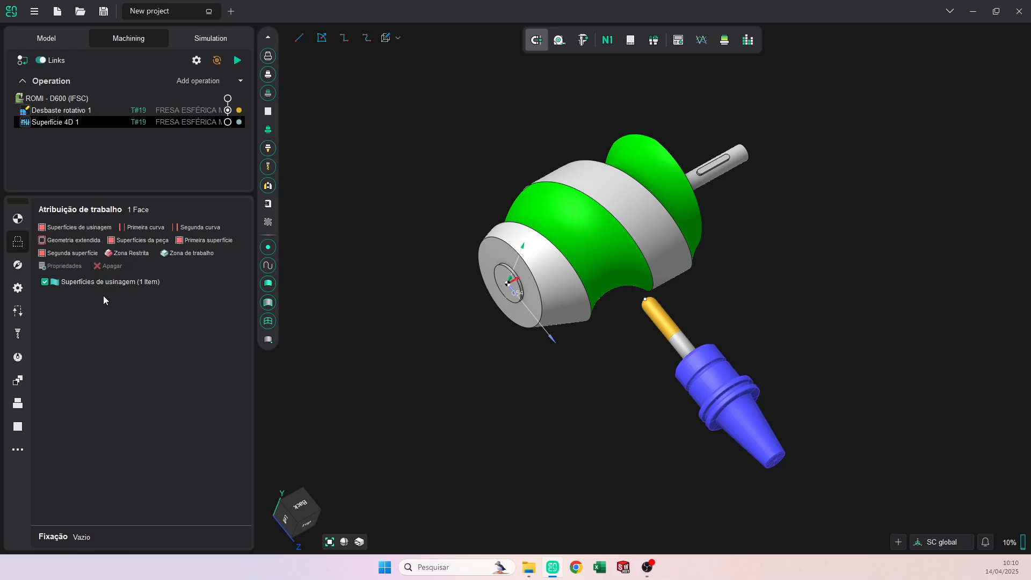
pyautogui.click(106, 277)
pyautogui.moveTo(417, 333); pyautogui.dragTo(497, 327, button='middle')
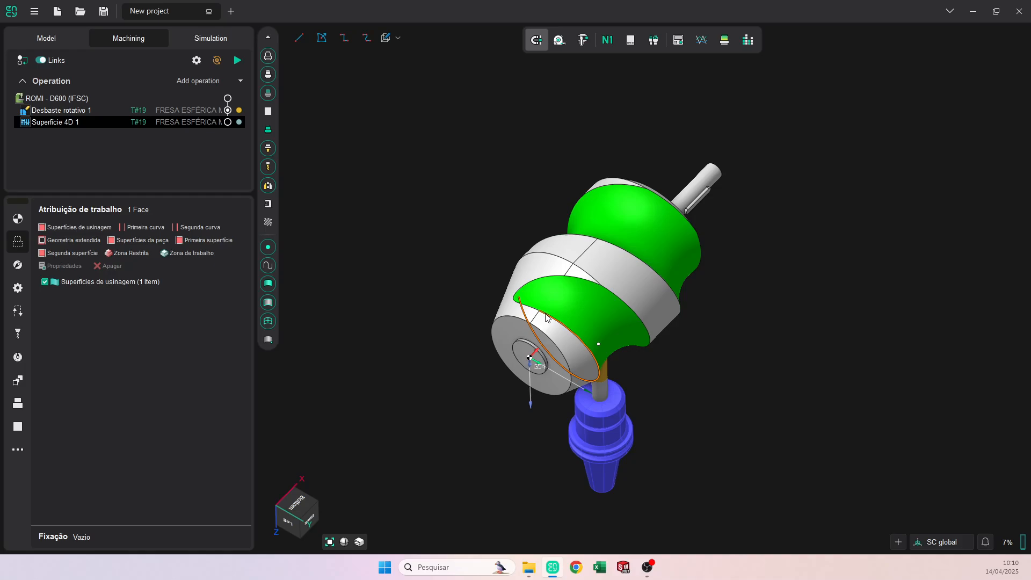
pyautogui.moveTo(654, 382); pyautogui.dragTo(530, 157, button='middle')
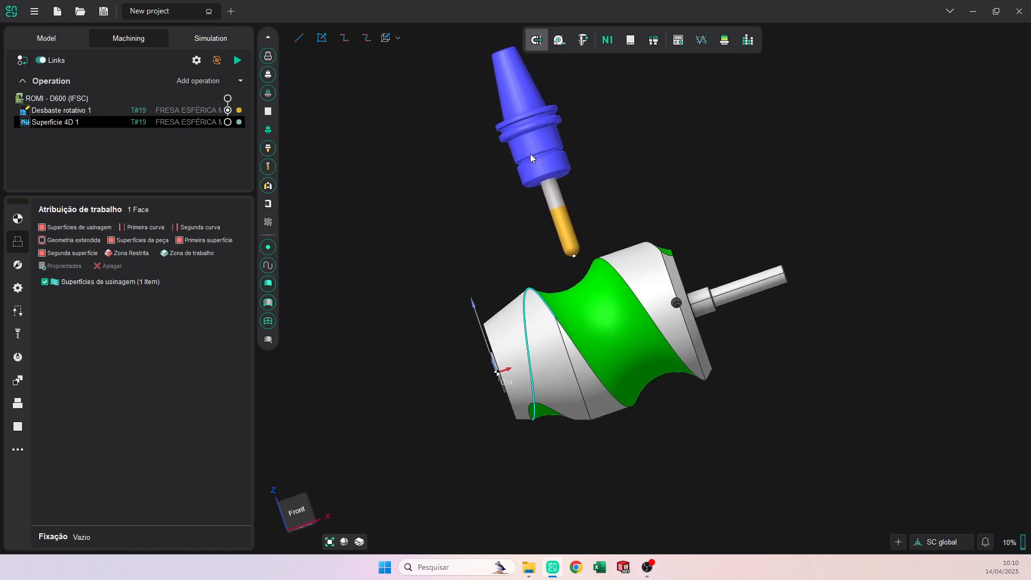
pyautogui.moveTo(619, 392); pyautogui.dragTo(621, 367, button='middle')
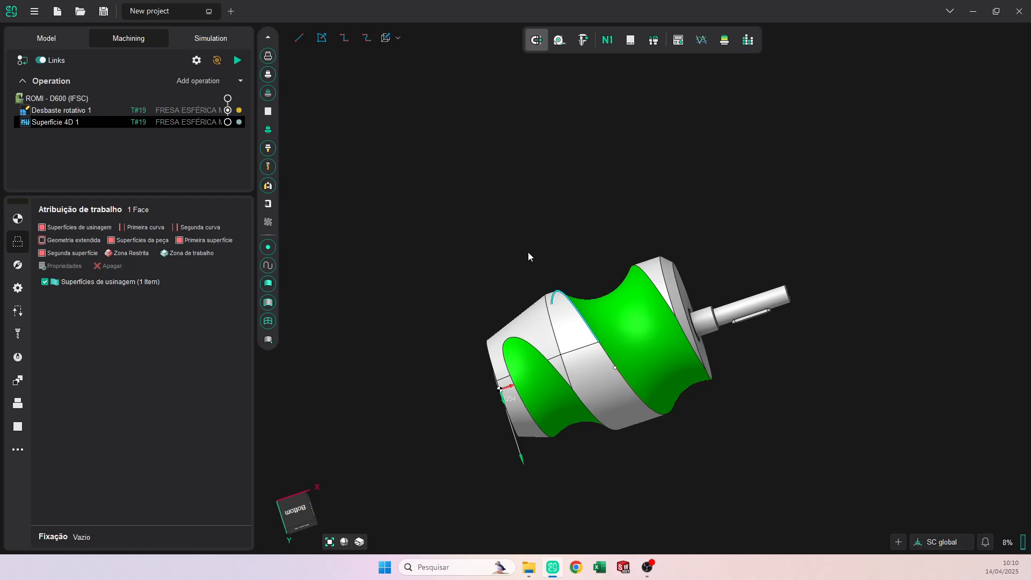
pyautogui.moveTo(529, 256); pyautogui.dragTo(607, 357, button='middle')
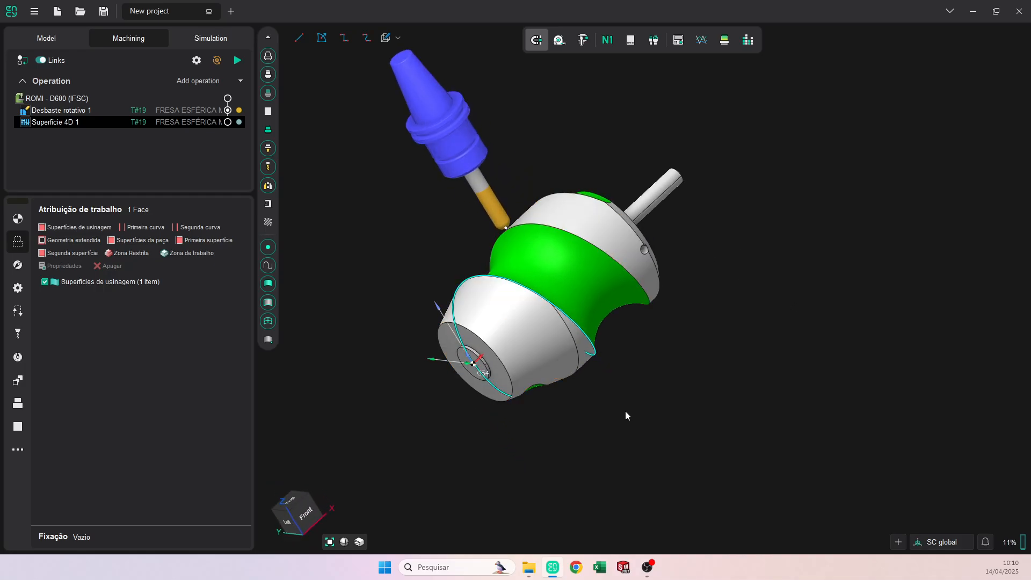
pyautogui.moveTo(511, 321); pyautogui.dragTo(536, 184, button='middle')
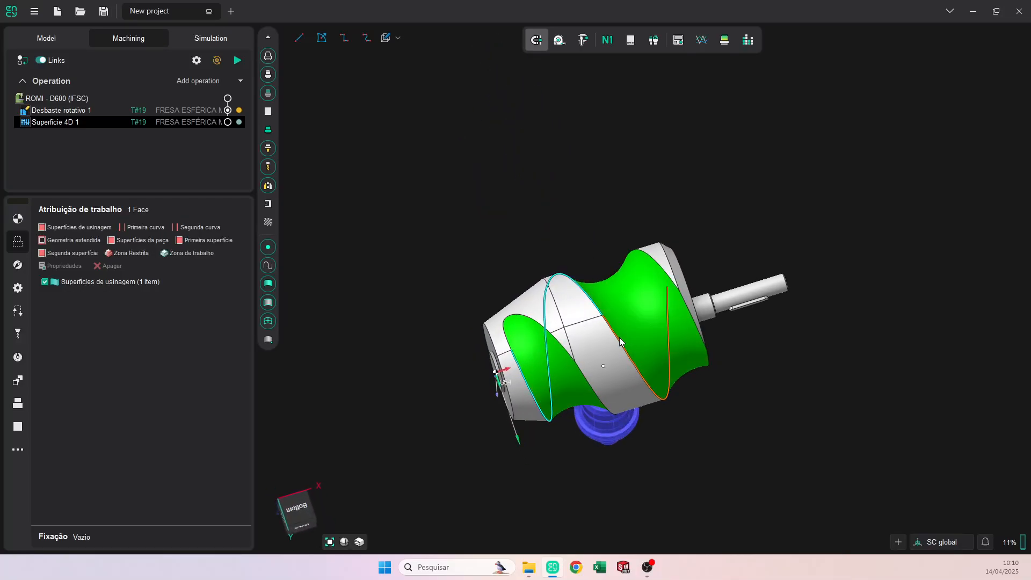
pyautogui.moveTo(618, 345); pyautogui.dragTo(721, 381, button='middle')
pyautogui.moveTo(682, 232); pyautogui.dragTo(686, 273, button='middle')
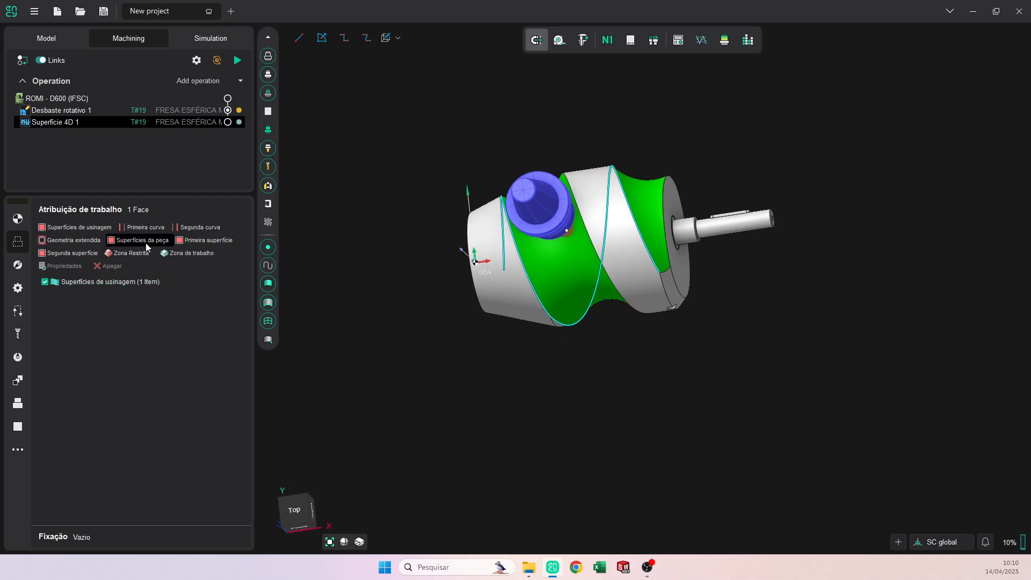
pyautogui.click(148, 227)
# - Assign the four edge curves along the opposite side of the helical groove as the second curve (Segunda curva)
pyautogui.moveTo(465, 359); pyautogui.dragTo(550, 431, button='middle')
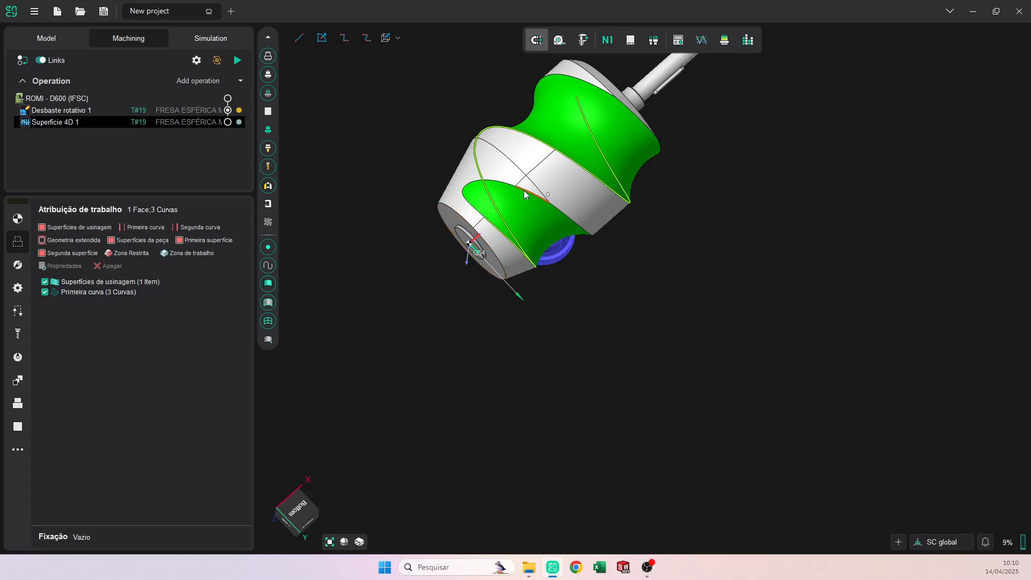
pyautogui.moveTo(575, 226); pyautogui.dragTo(588, 177, button='middle')
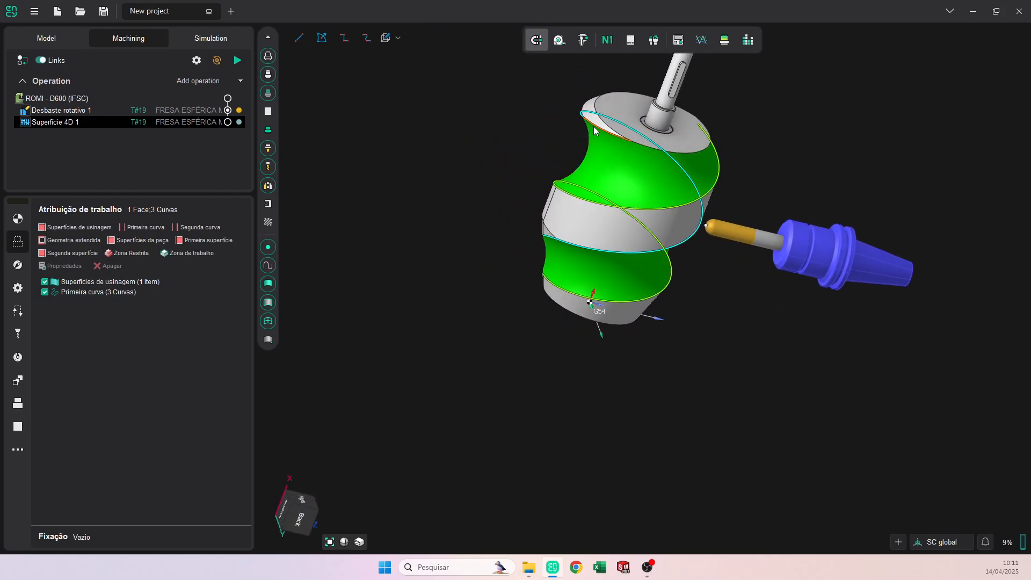
pyautogui.moveTo(669, 172); pyautogui.dragTo(696, 156, button='middle')
pyautogui.click(695, 153)
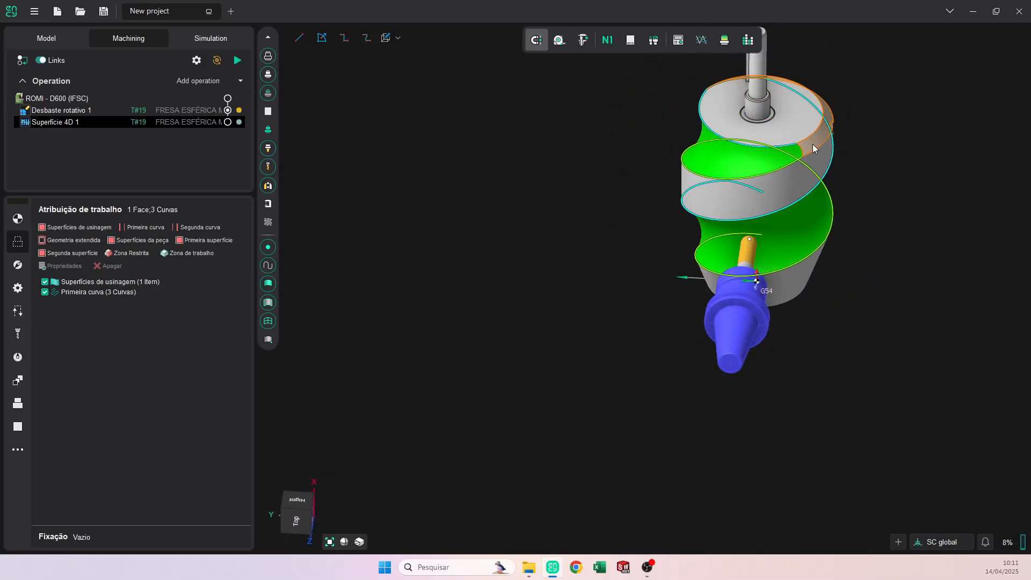
pyautogui.click(200, 227)
pyautogui.scroll(-4, 510, 236)
pyautogui.moveTo(529, 231); pyautogui.dragTo(563, 237, button='middle')
# - Set the strategy's step (Passo) to 10 %Ø and its cutting direction (Sentido de corte) to Concordante
pyautogui.click(18, 264)
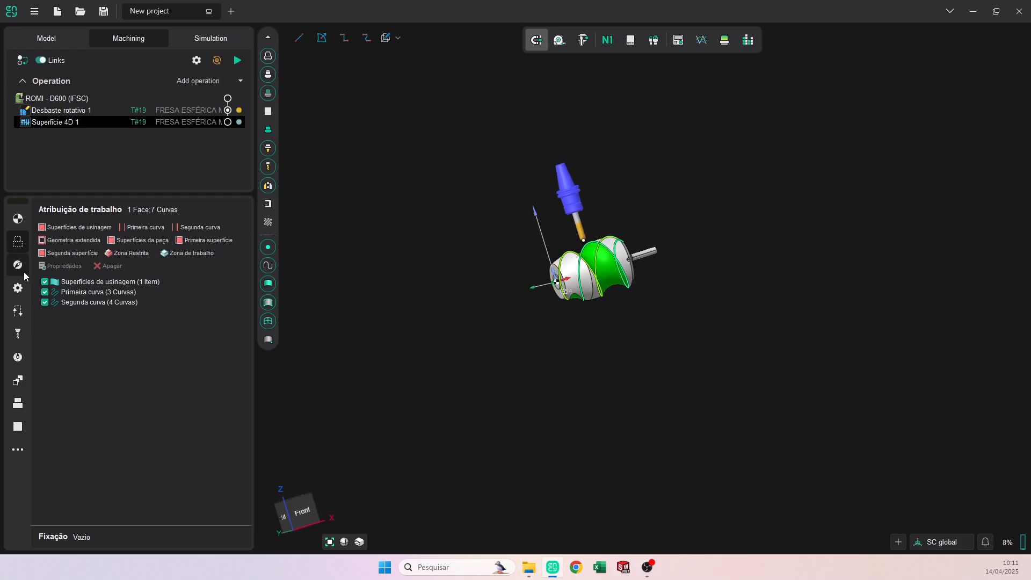
pyautogui.press('ctrl')
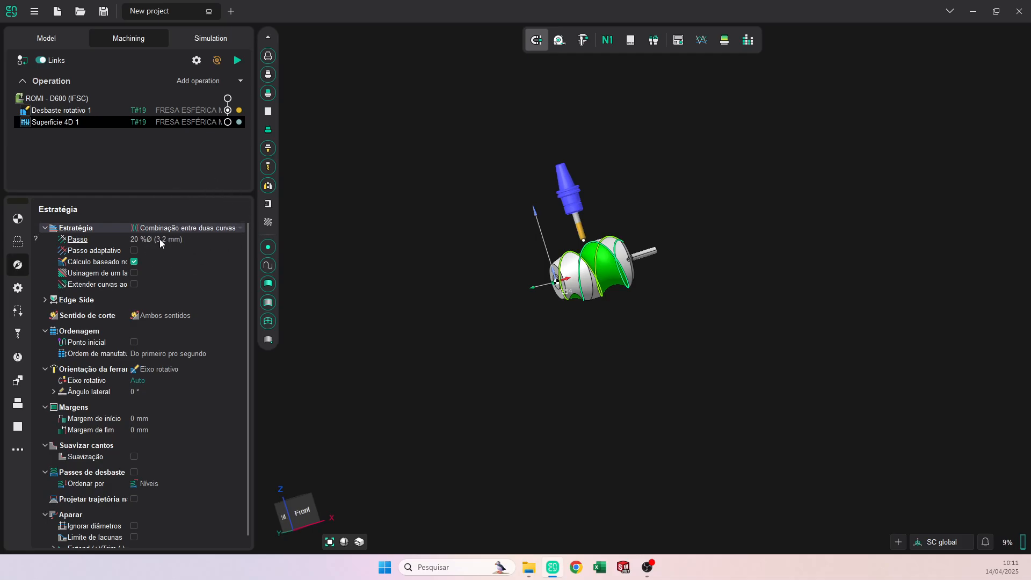
pyautogui.click(145, 240)
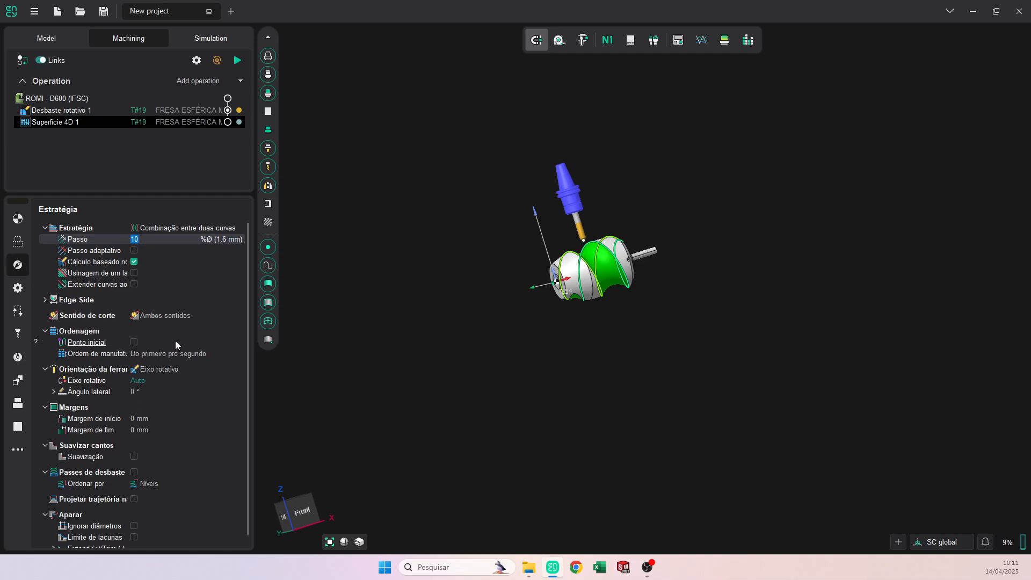
pyautogui.click(174, 317)
pyautogui.click(171, 328)
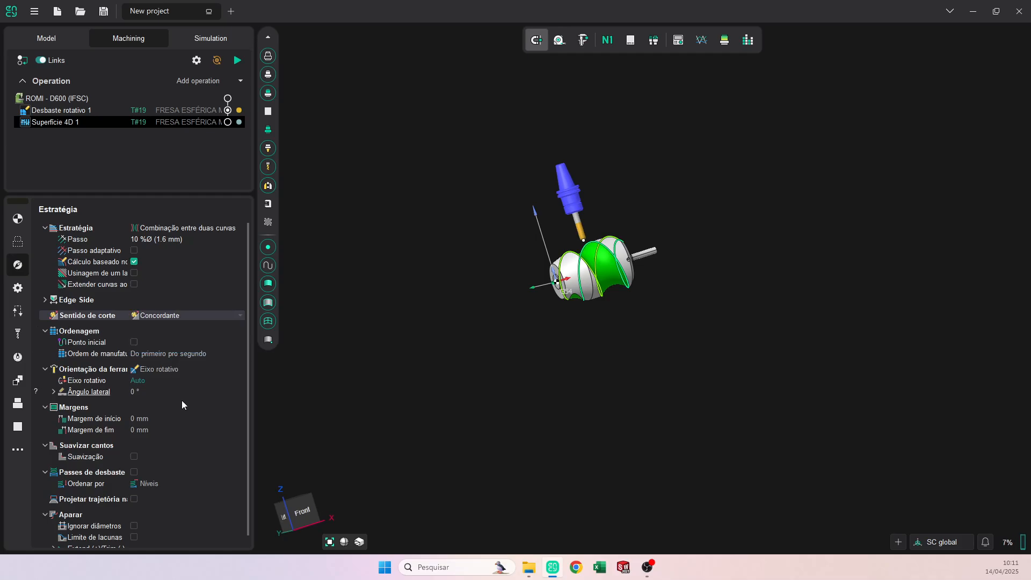
pyautogui.scroll(-1, 182, 417)
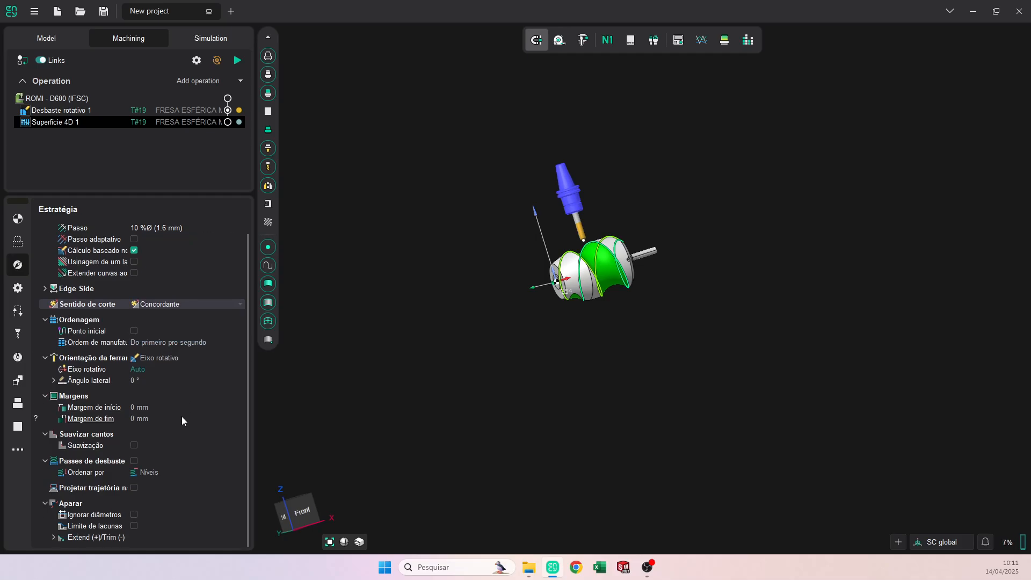
# - Check the stock allowance in the 4D surface operation's parameters and set the links' Distância para troca to 5 mm
pyautogui.click(19, 288)
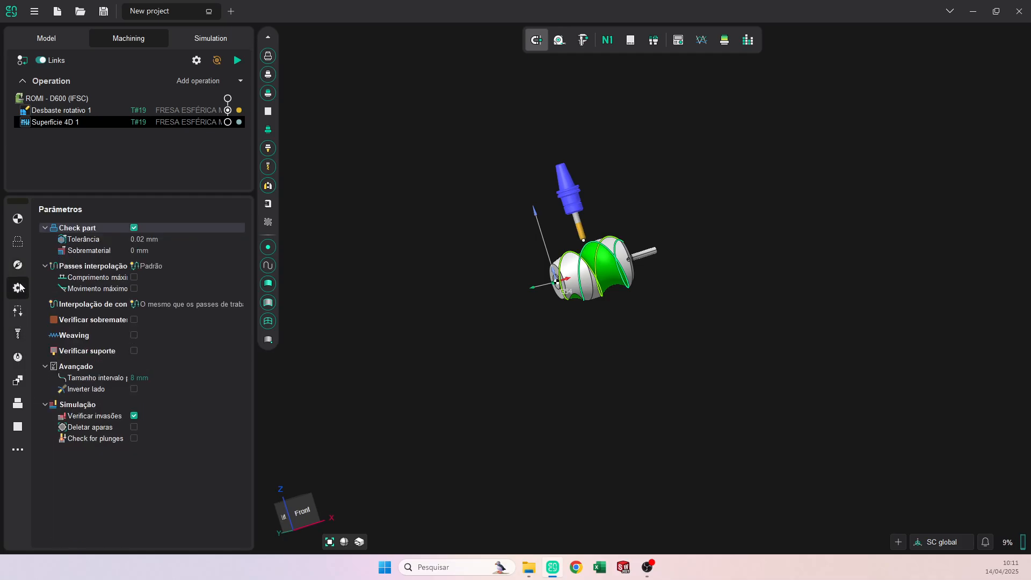
pyautogui.click(143, 252)
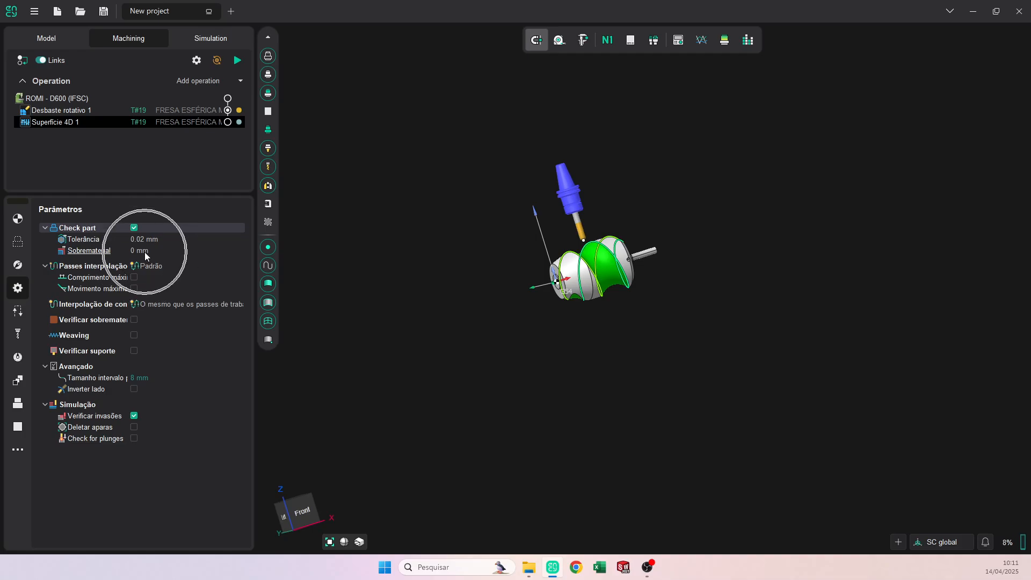
pyautogui.click(18, 311)
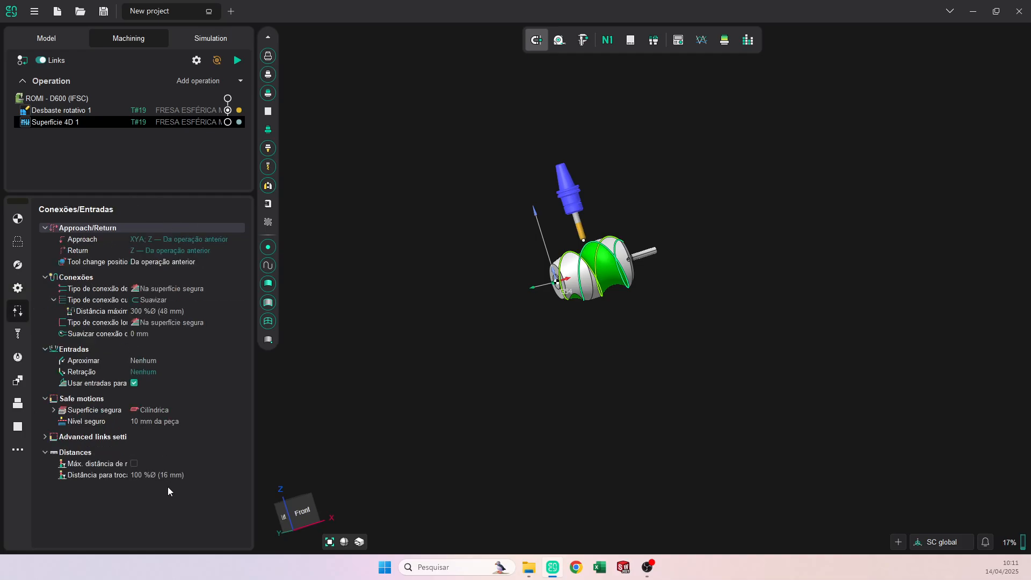
pyautogui.click(148, 475)
pyautogui.write('1')
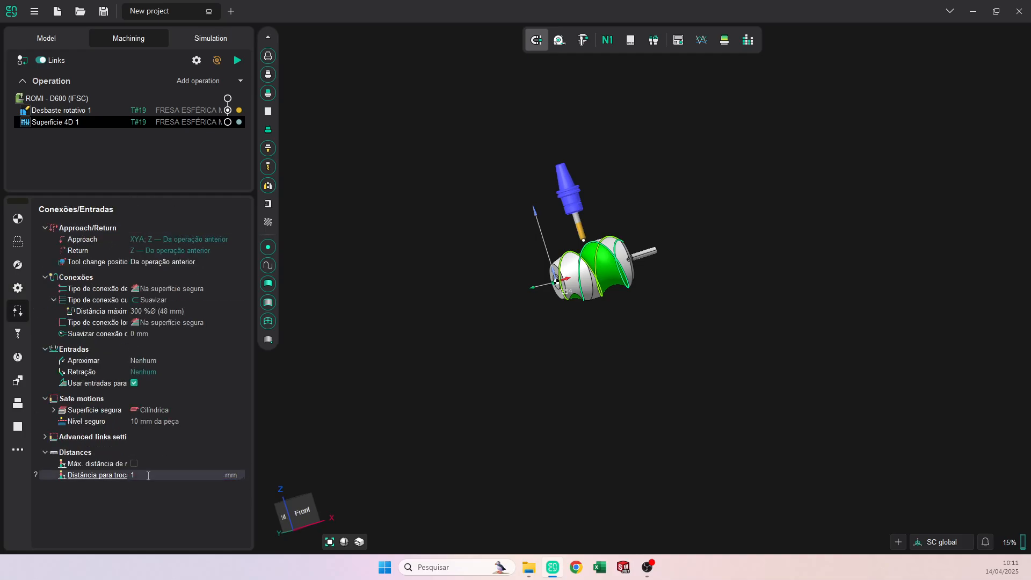
pyautogui.click(114, 476)
# - Calculate the 4D surface toolpath and inspect the machined groove as a colour deviation map against the part
pyautogui.click(237, 61)
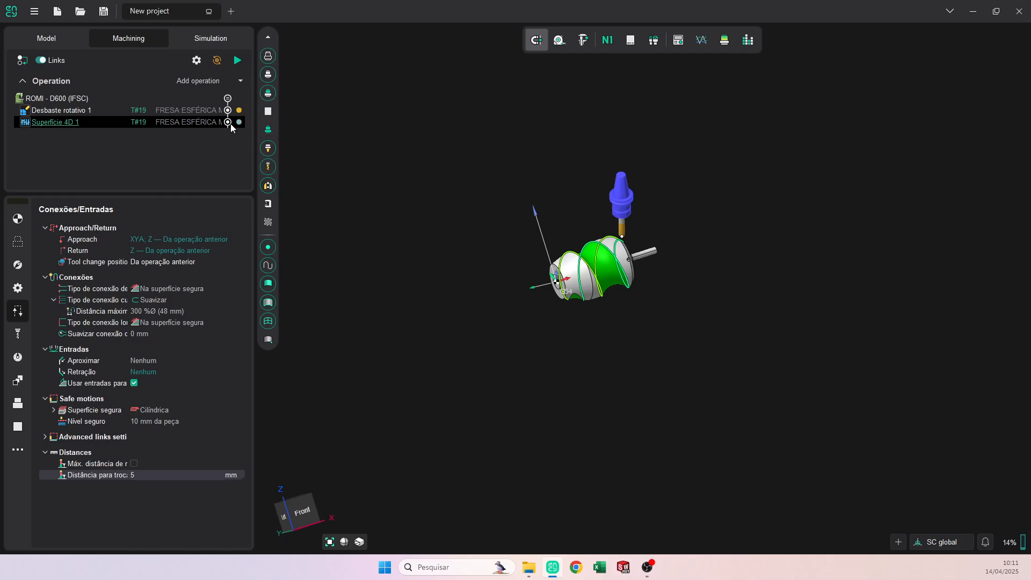
pyautogui.click(725, 40)
pyautogui.scroll(5, 597, 264)
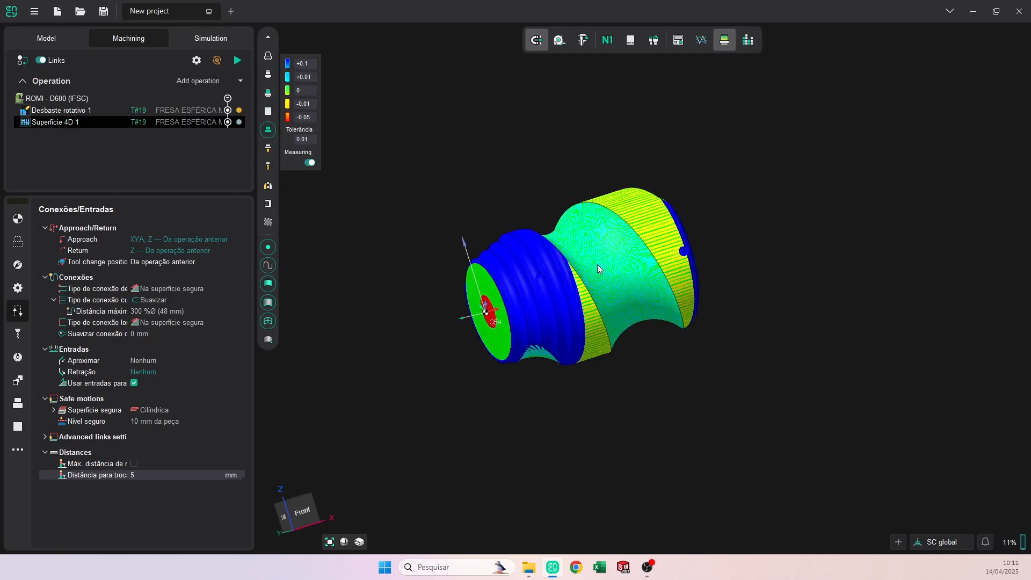
pyautogui.moveTo(614, 319); pyautogui.dragTo(760, 261, button='middle')
pyautogui.scroll(3, 528, 322)
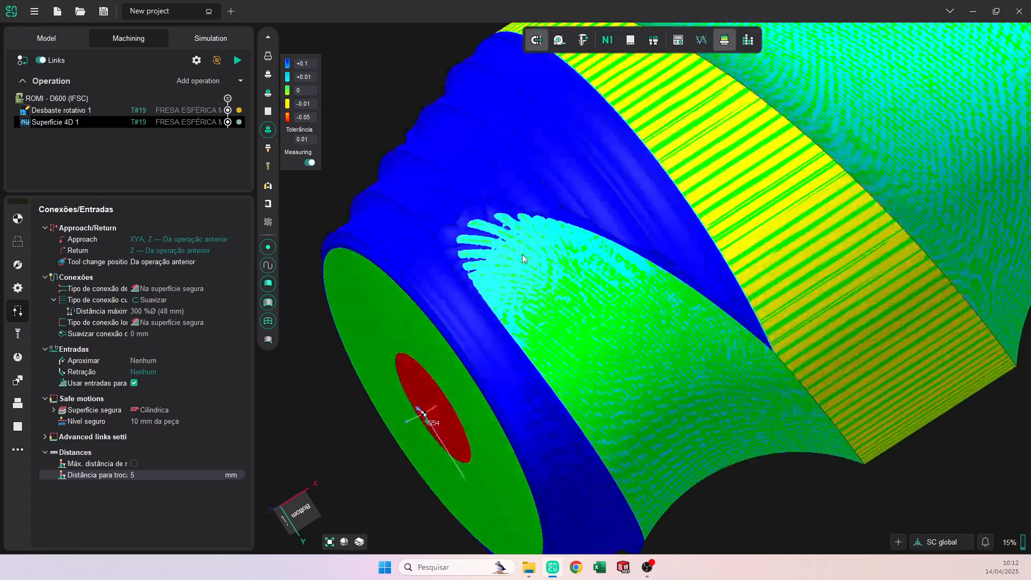
pyautogui.scroll(-3, 525, 260)
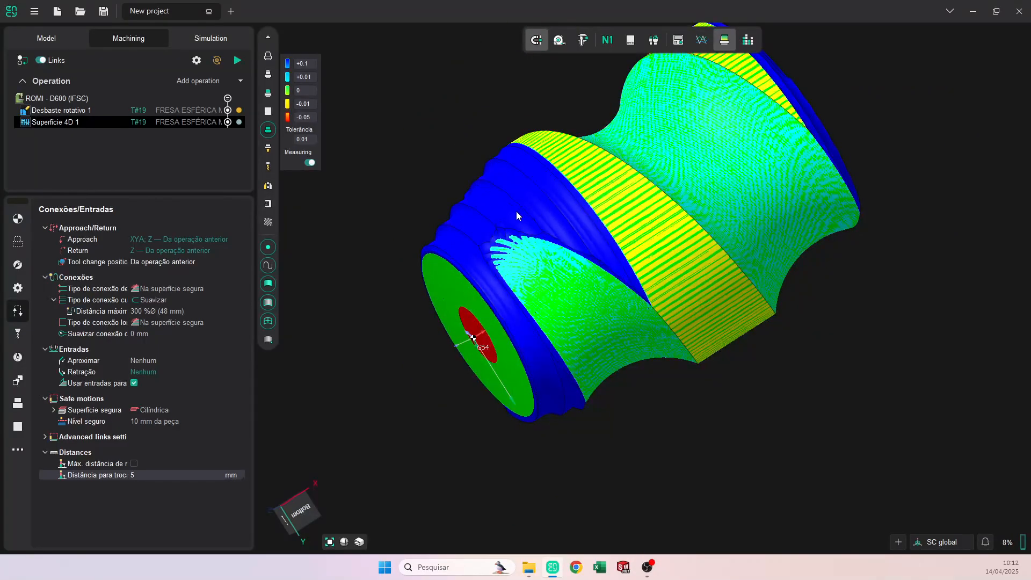
pyautogui.press('ctrl')
pyautogui.press('ctrl')
pyautogui.press('ctrl')
pyautogui.press('ctrl')
pyautogui.press('ctrl')
pyautogui.click(723, 46)
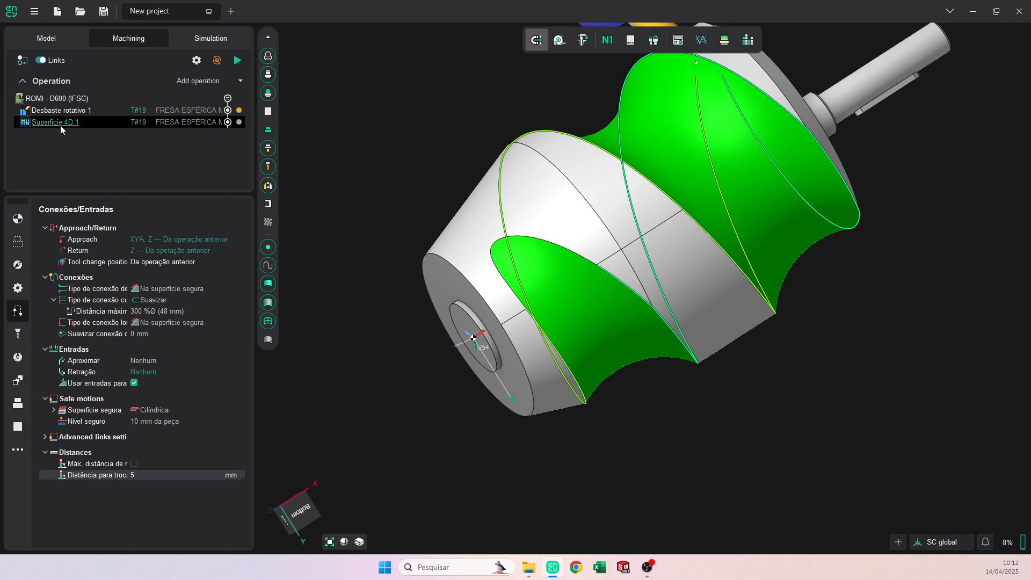
# - Duplicate the Superfície 4D 1 operation and clear all geometry from the copy's job assignment (Atribuição de trabalho)
pyautogui.rightClick(60, 126)
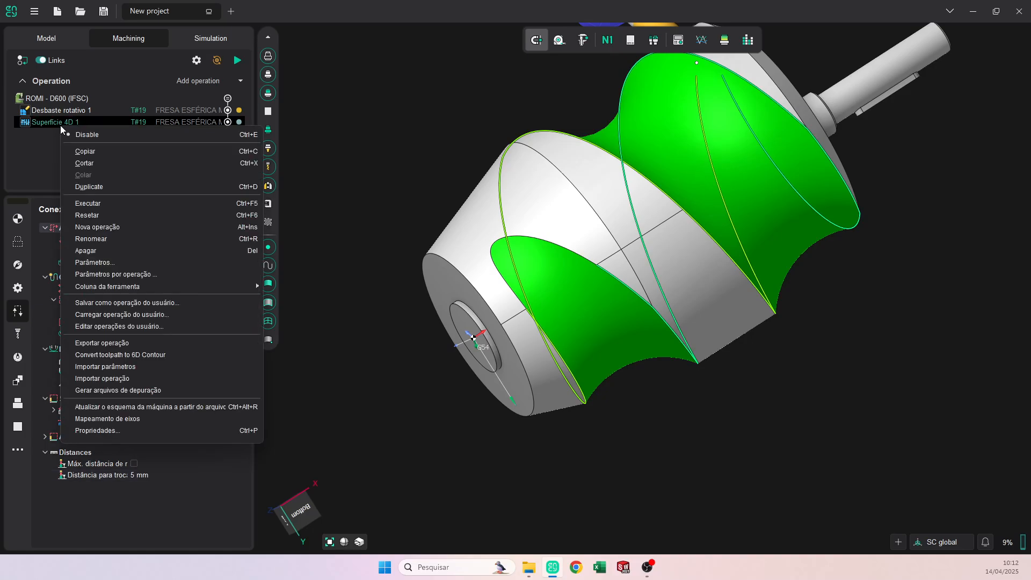
pyautogui.click(95, 187)
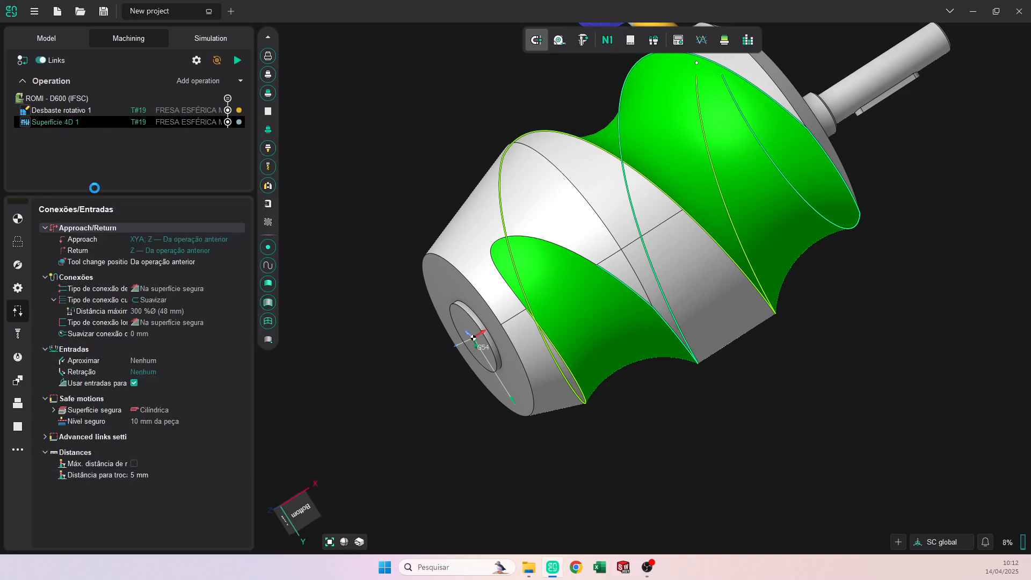
pyautogui.click(76, 134)
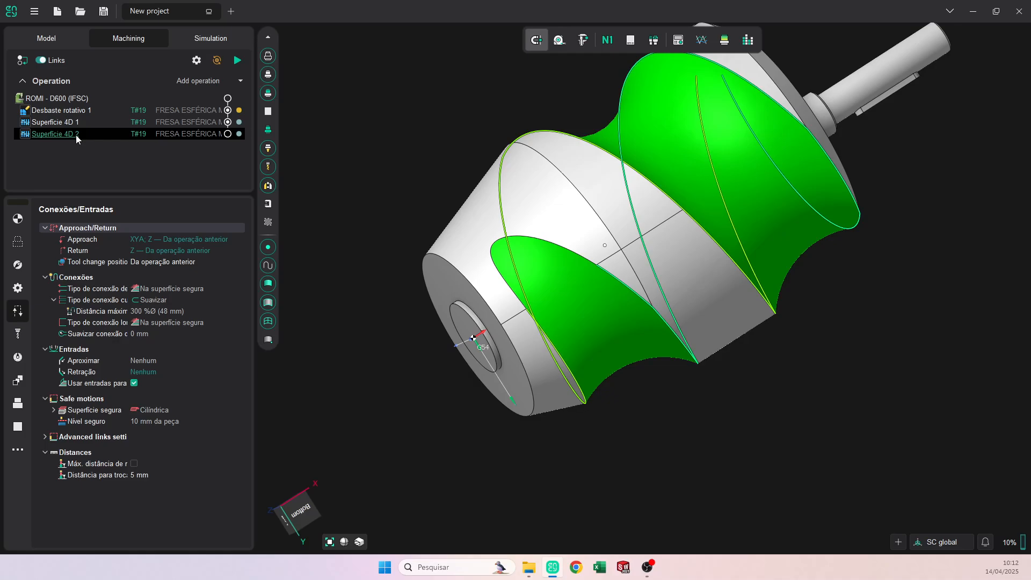
pyautogui.press('ctrl')
pyautogui.press('ctrl')
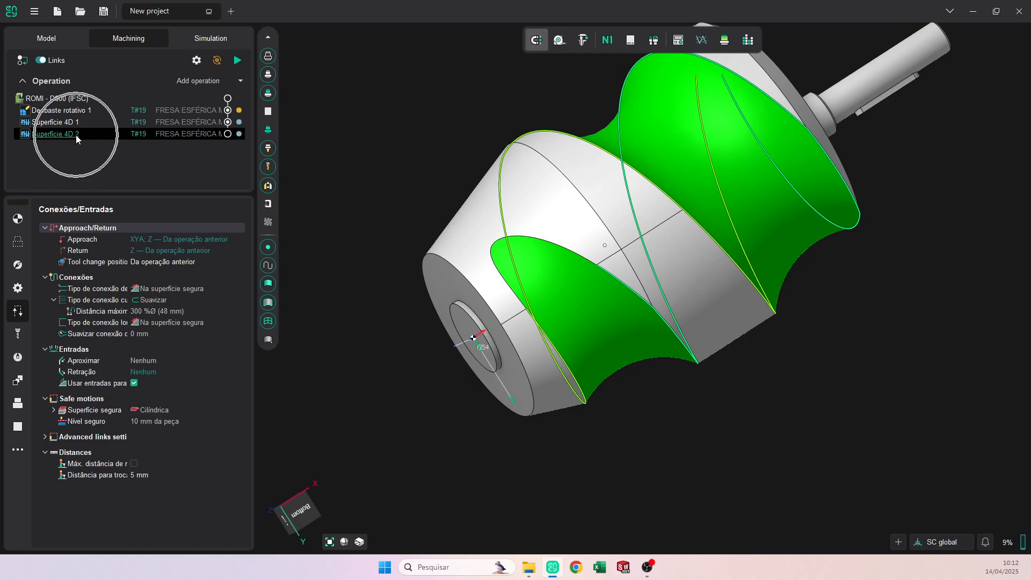
pyautogui.click(23, 246)
pyautogui.rightClick(119, 330)
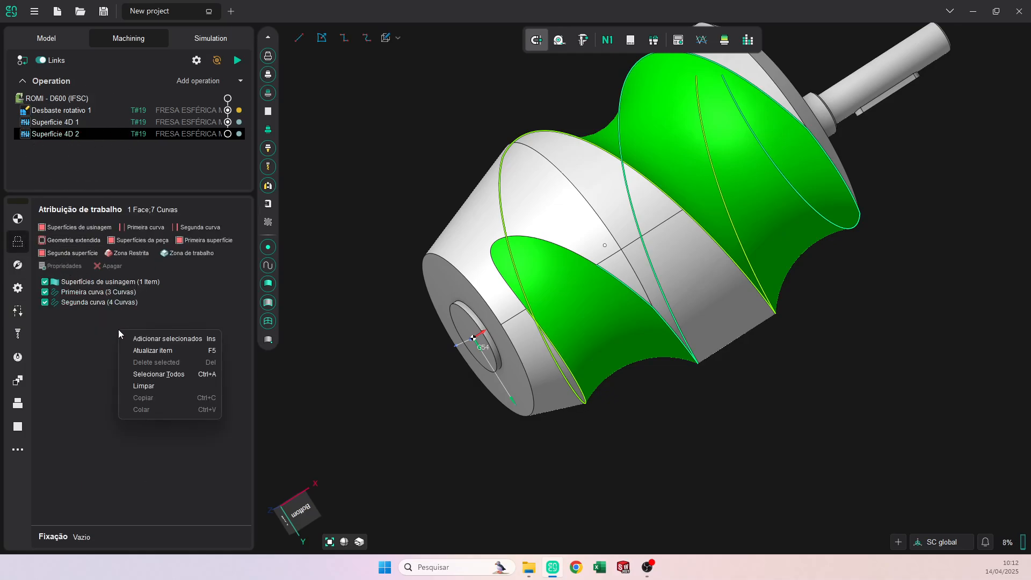
pyautogui.click(157, 385)
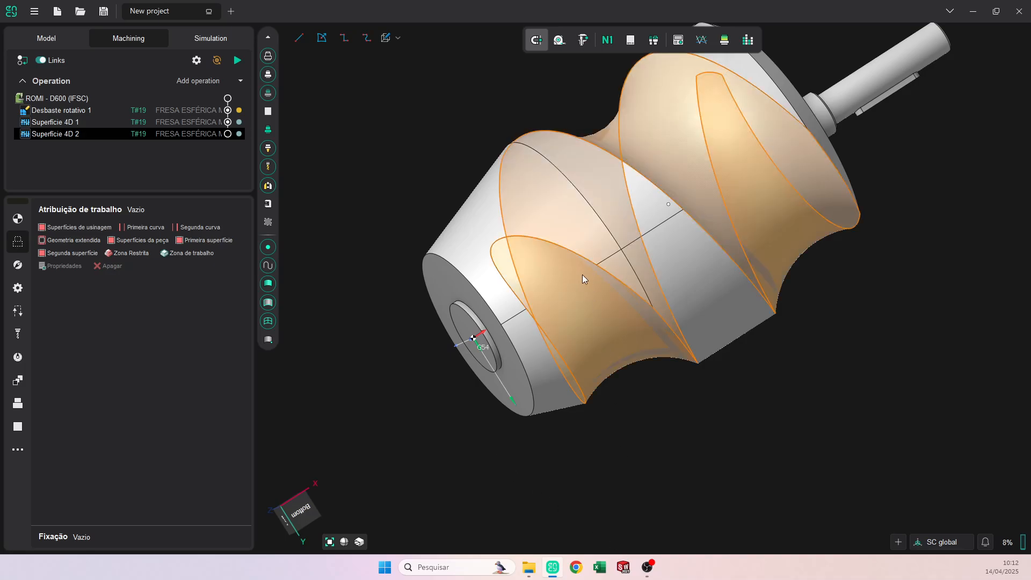
# - Assign the conical face as the machining surface (Superfícies de usinagem) and the front end's circular edge as the first curve (Primeira curva)
pyautogui.click(518, 203)
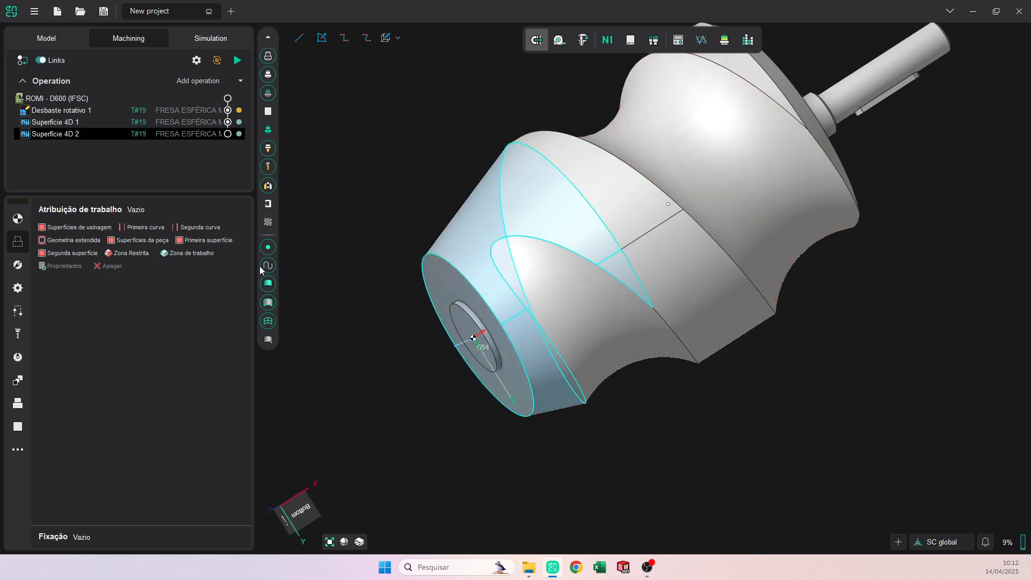
pyautogui.click(69, 228)
pyautogui.moveTo(672, 537); pyautogui.dragTo(651, 475, button='right')
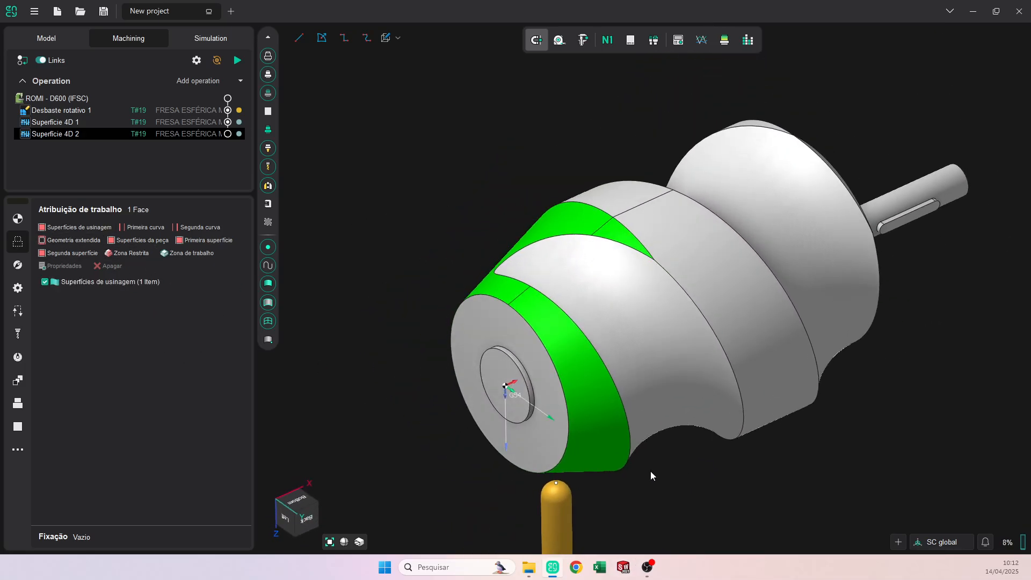
pyautogui.click(541, 350)
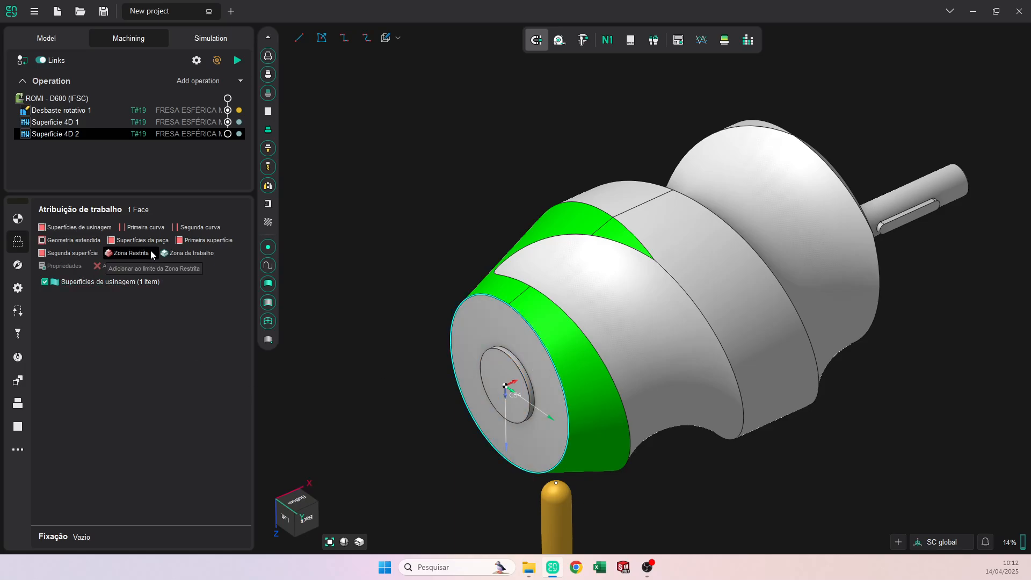
pyautogui.click(145, 227)
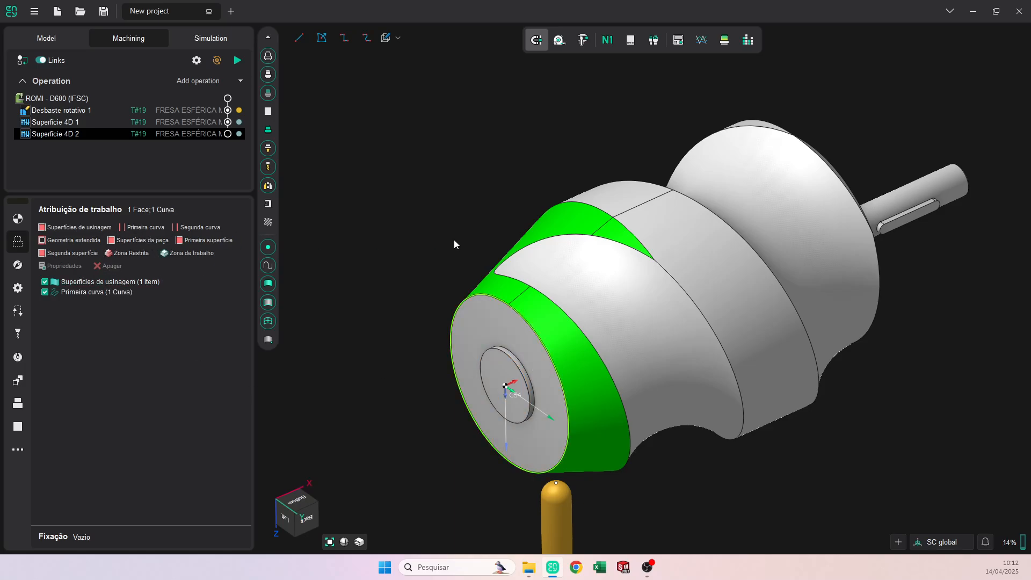
# - Assign the five edge curves bounding the rear of the conical face and the groove's end as the second curve (Segunda curva)
pyautogui.moveTo(453, 240); pyautogui.dragTo(450, 302, button='right')
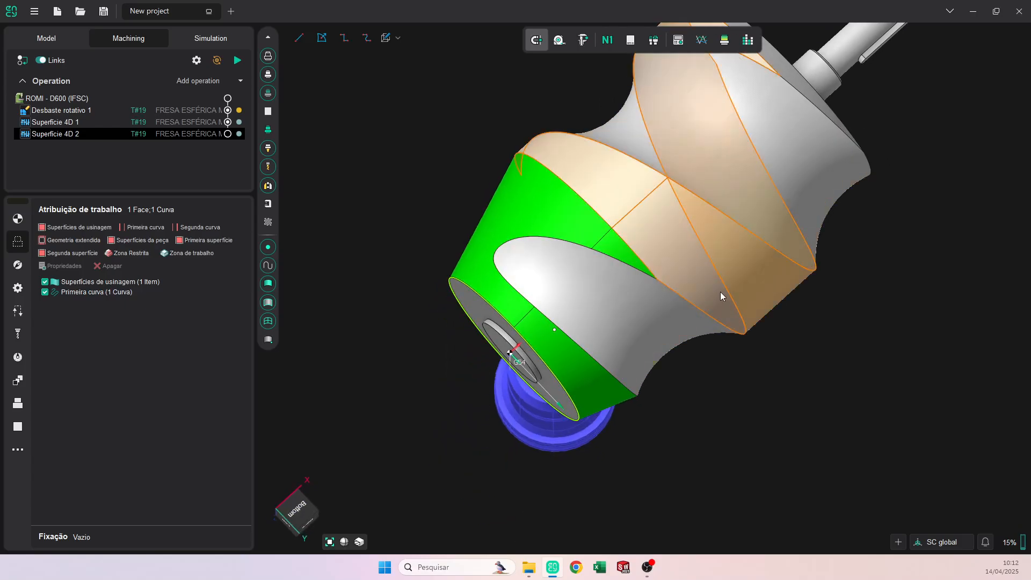
pyautogui.click(643, 262)
pyautogui.moveTo(602, 228); pyautogui.dragTo(613, 242, button='right')
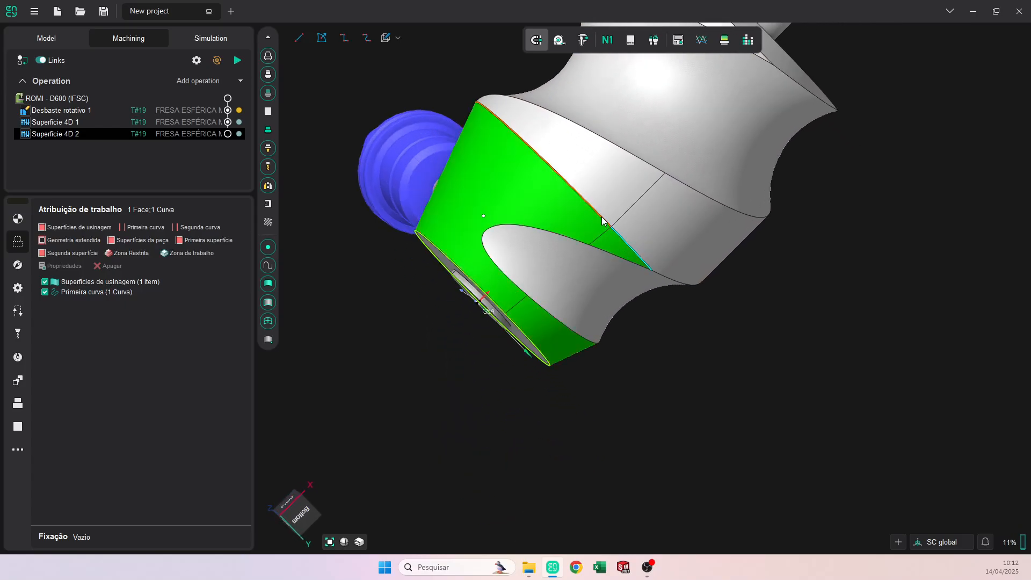
pyautogui.moveTo(472, 193); pyautogui.dragTo(591, 272, button='right')
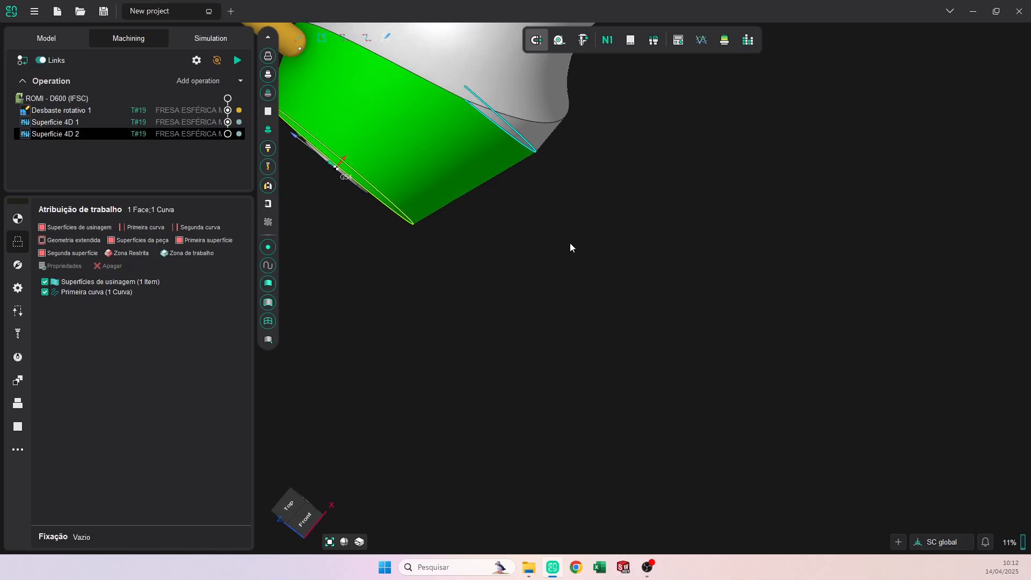
pyautogui.moveTo(433, 135); pyautogui.dragTo(496, 279, button='right')
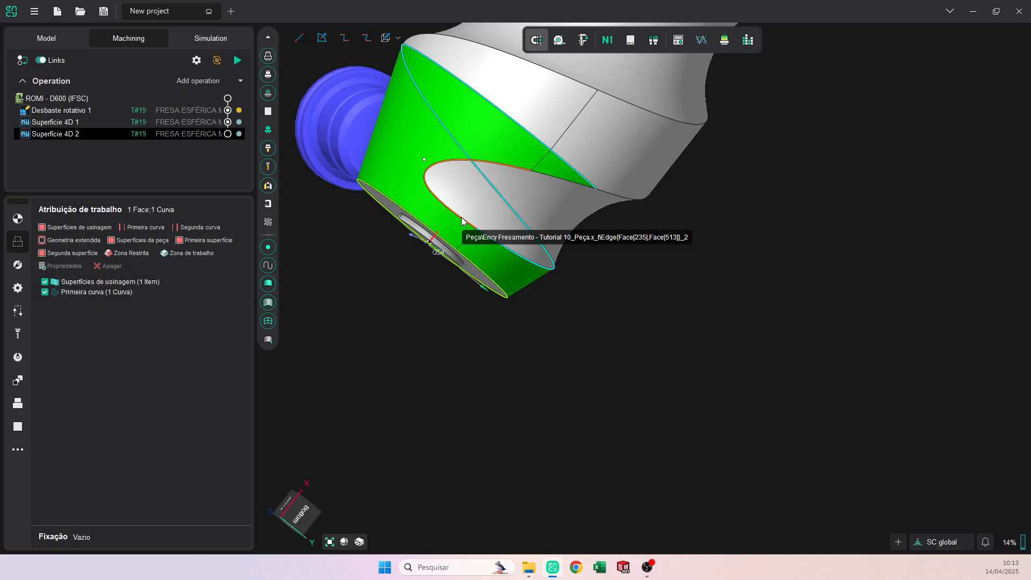
pyautogui.scroll(-2, 641, 361)
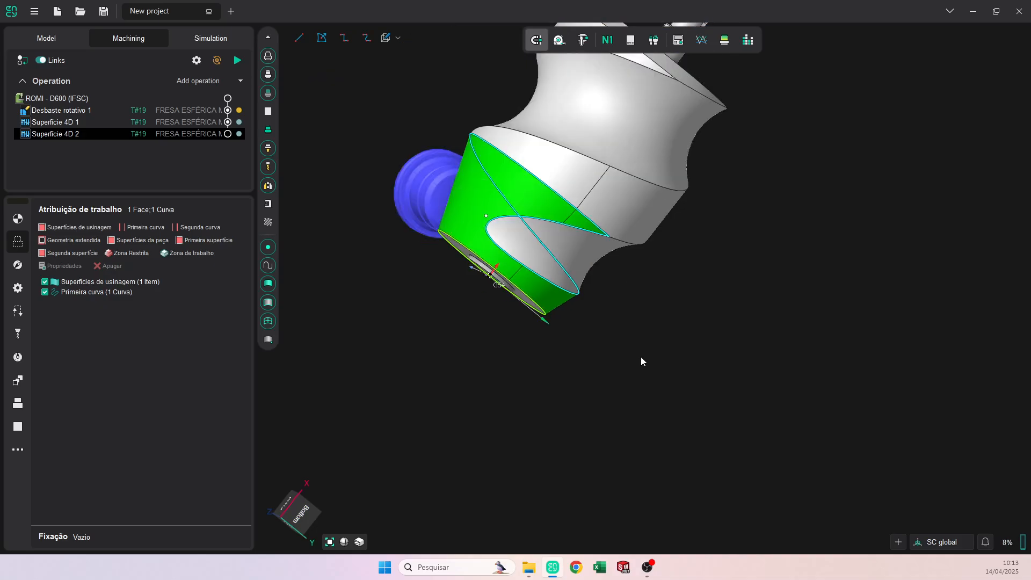
pyautogui.moveTo(640, 357); pyautogui.dragTo(608, 303, button='right')
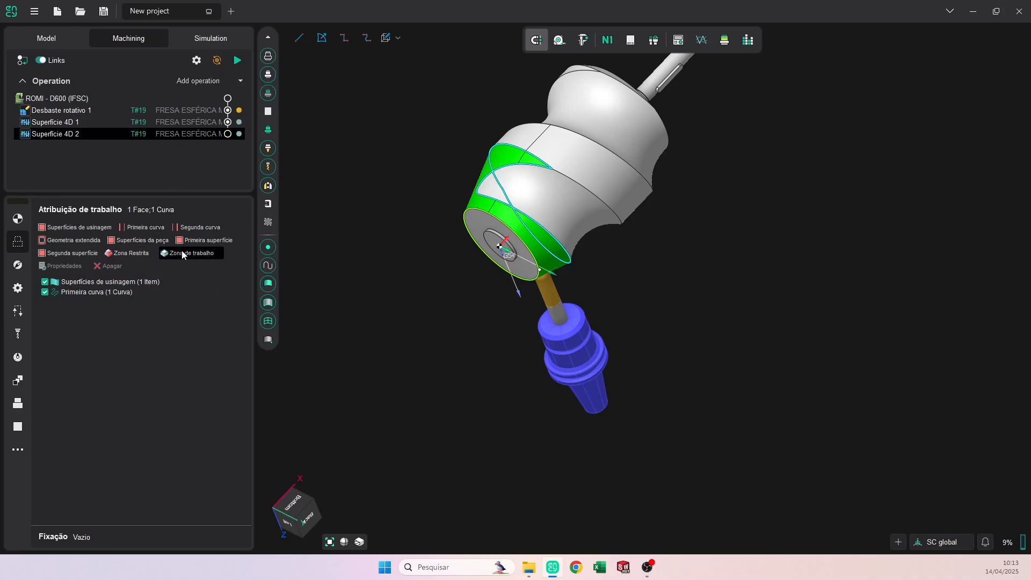
pyautogui.click(193, 230)
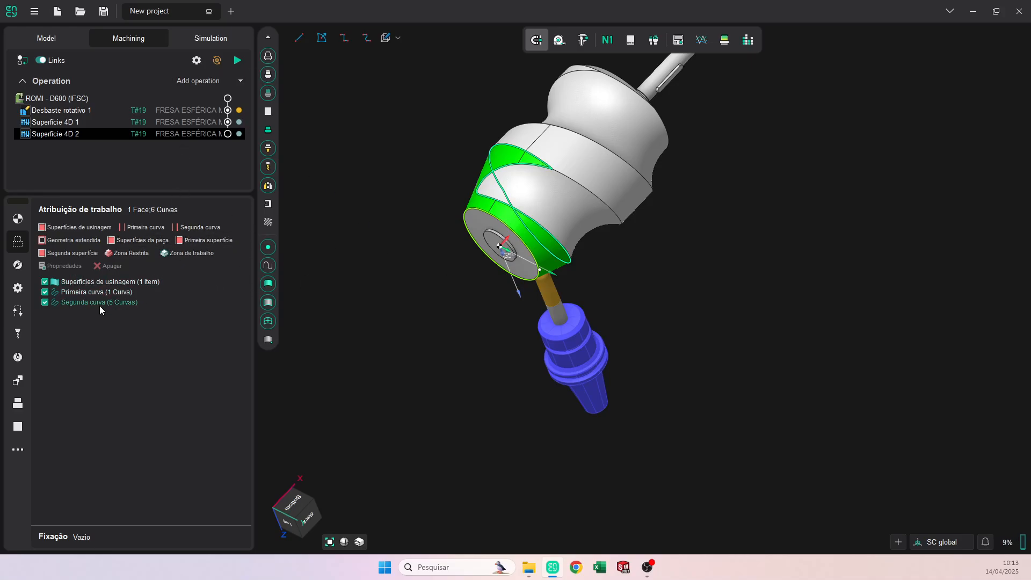
# - Calculate the Superfície 4D 2 toolpath with its existing strategy and display the machined result as a colour deviation map
pyautogui.click(18, 264)
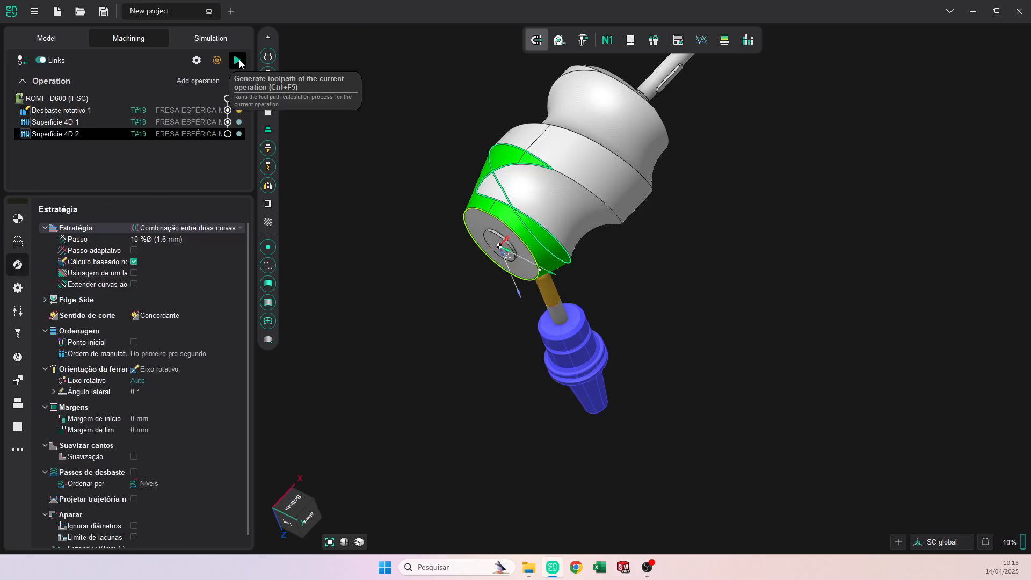
pyautogui.click(238, 60)
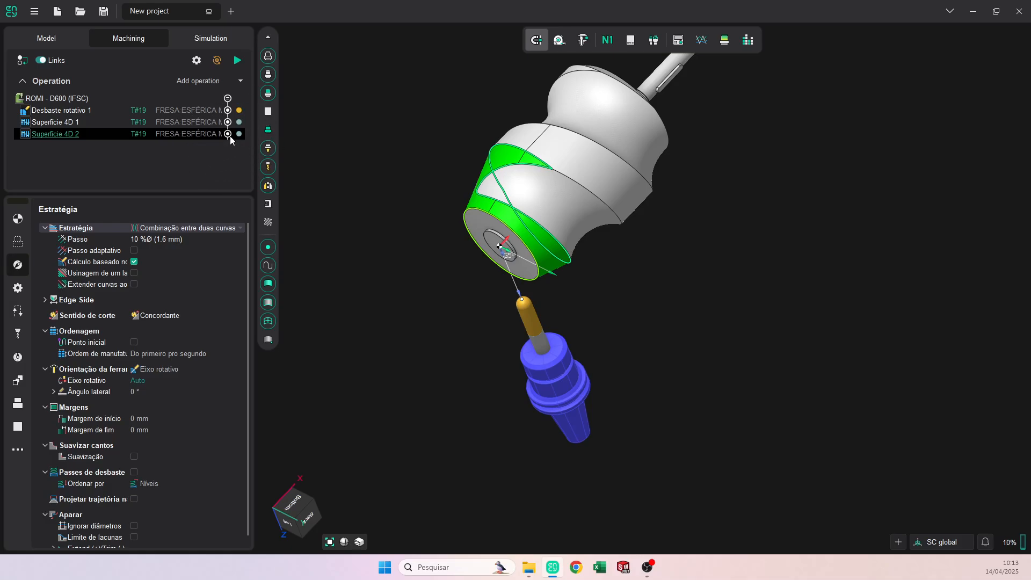
pyautogui.click(724, 39)
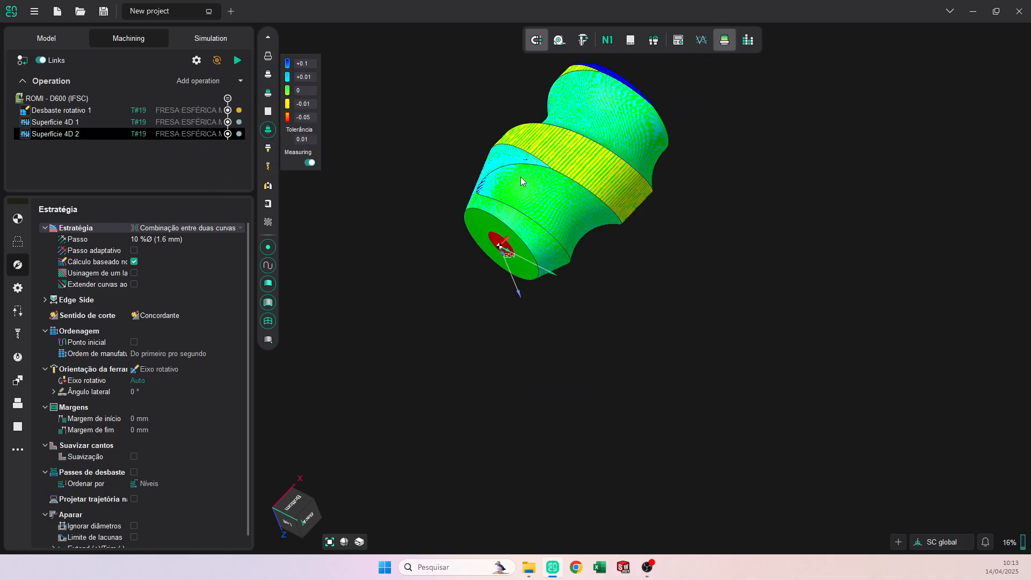
# - Examine the deviation at the groove's end on the conical face, comparing the results of Superfície 4D 1 and Superfície 4D 2
pyautogui.moveTo(521, 176)
pyautogui.mouseDown(button='right')
pyautogui.moveTo(579, 201)
pyautogui.moveTo(572, 179)
pyautogui.moveTo(510, 175)
pyautogui.mouseUp(button='right')
pyautogui.scroll(3, 478, 170)
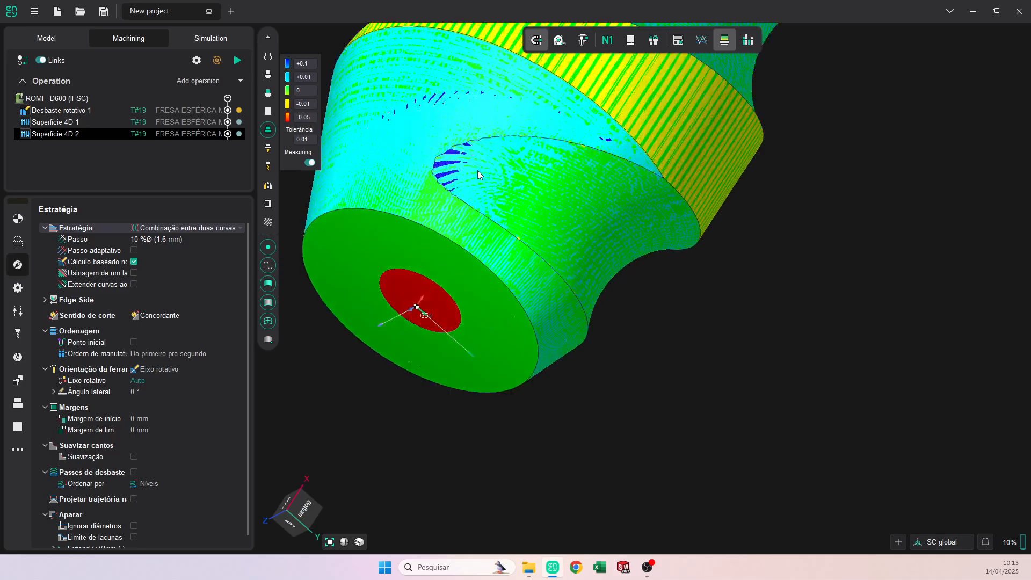
pyautogui.scroll(5, 478, 170)
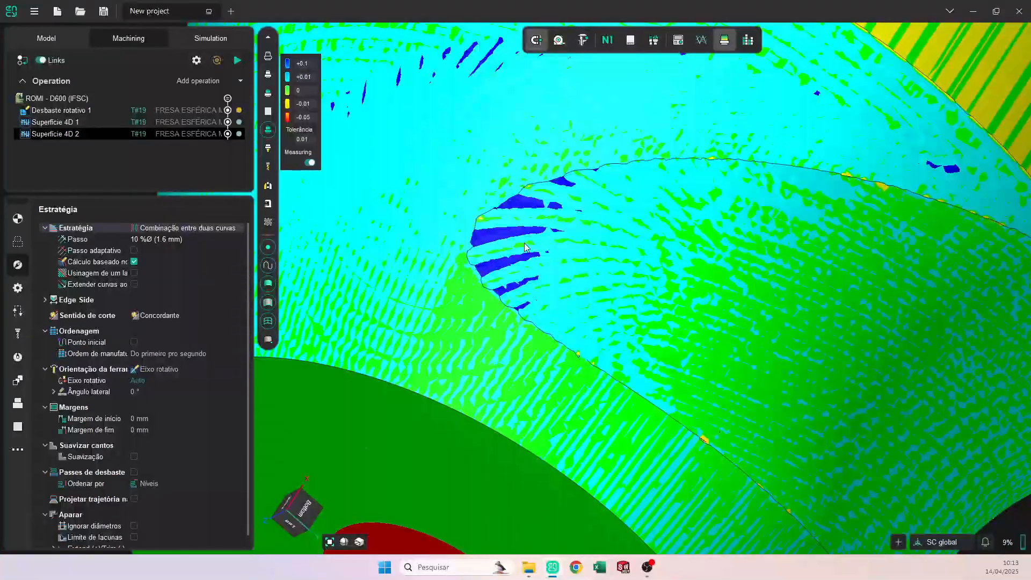
pyautogui.scroll(-8, 525, 239)
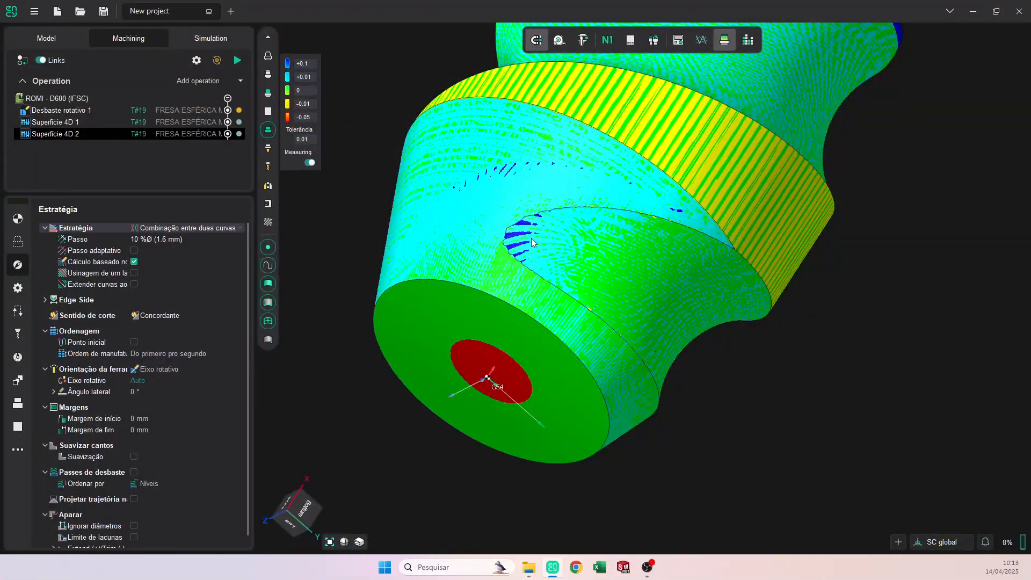
pyautogui.rightClick(532, 242)
pyautogui.click(63, 124)
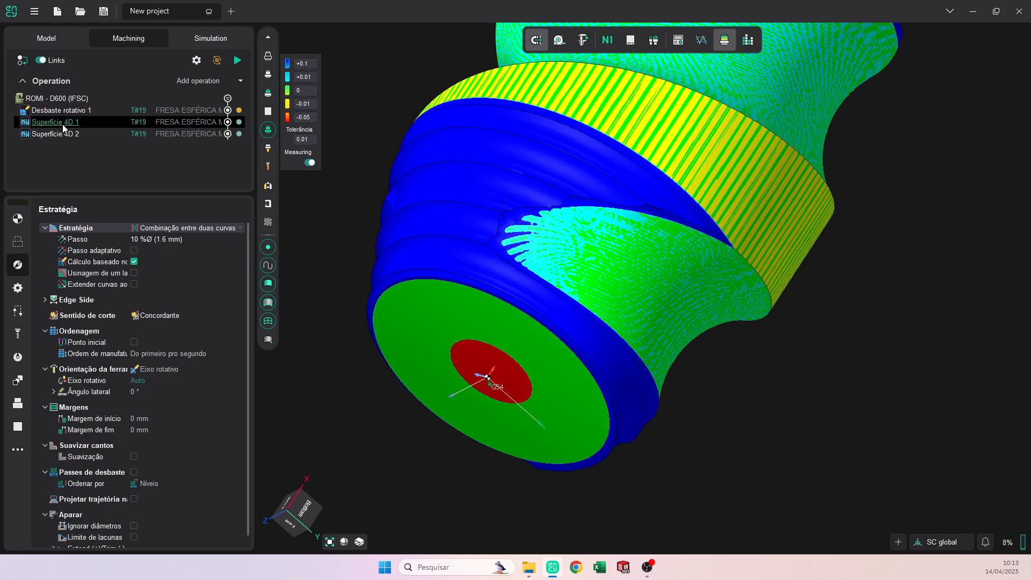
pyautogui.click(184, 134)
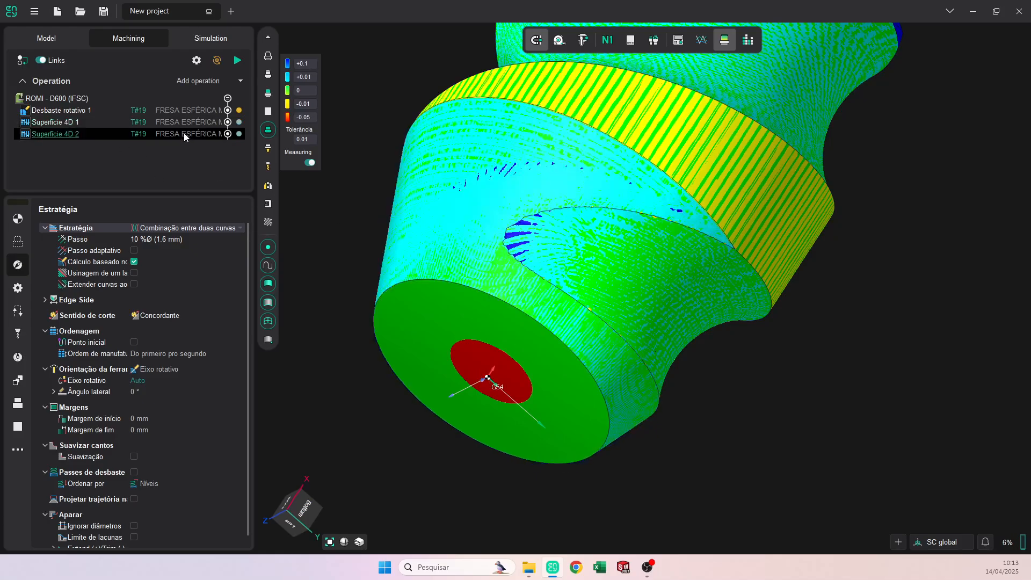
# - Set the Superfície 4D 1 step (Passo) to 5 %Ø, recalculate its toolpath and check the groove's end on the deviation map
pyautogui.click(51, 125)
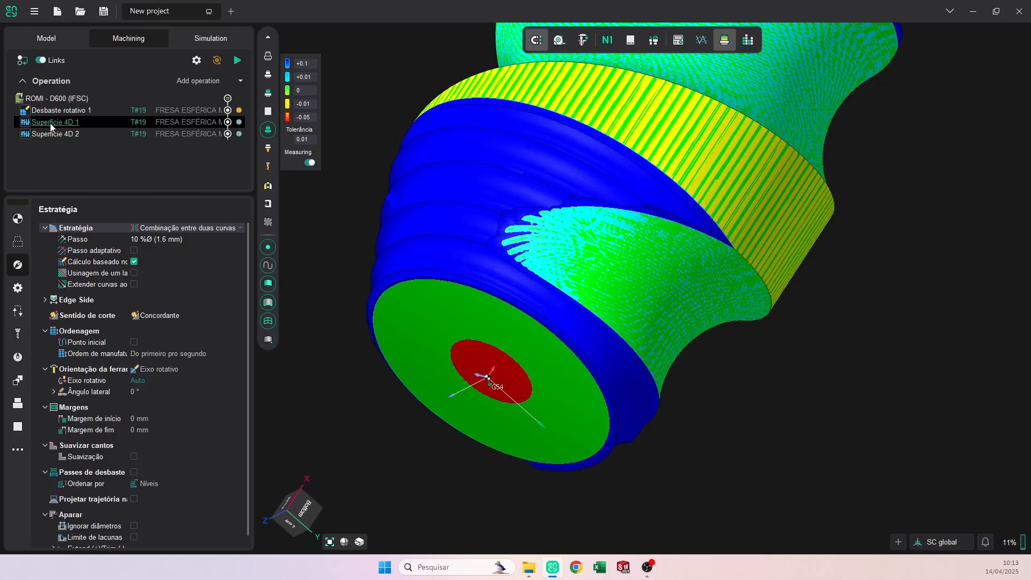
pyautogui.click(135, 240)
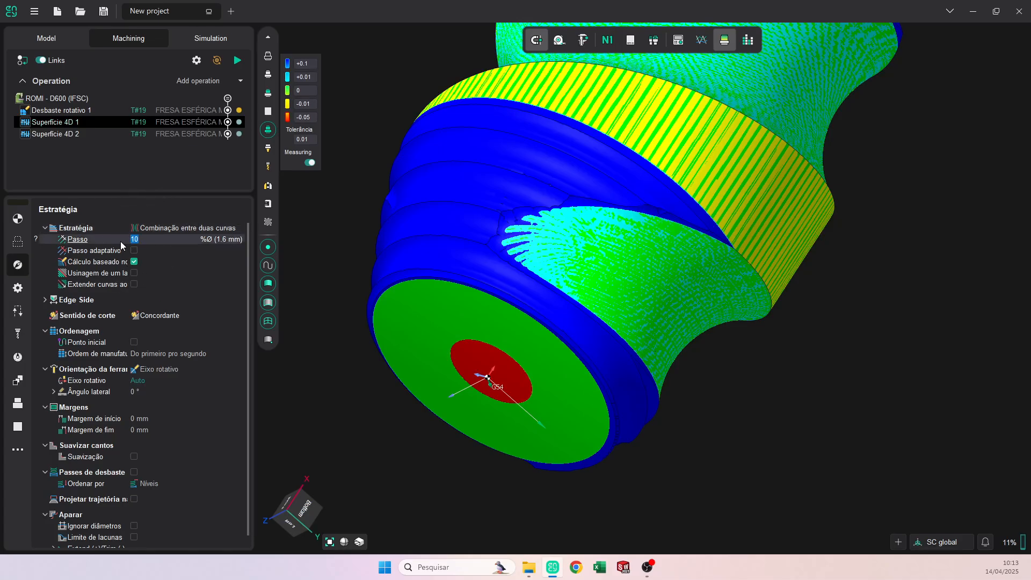
pyautogui.press('Return')
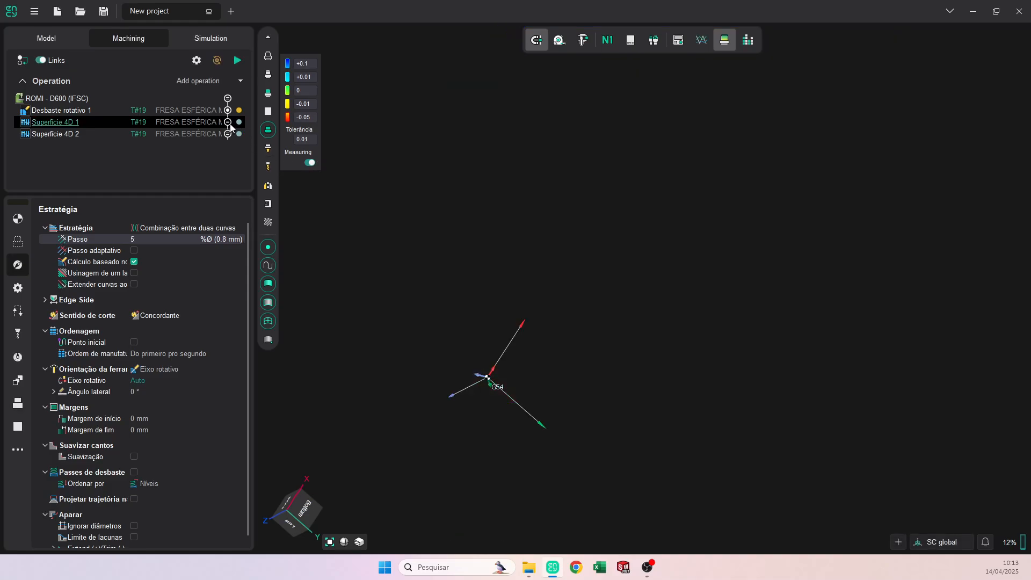
pyautogui.press('ctrl')
pyautogui.press('ctrl')
pyautogui.click(230, 123)
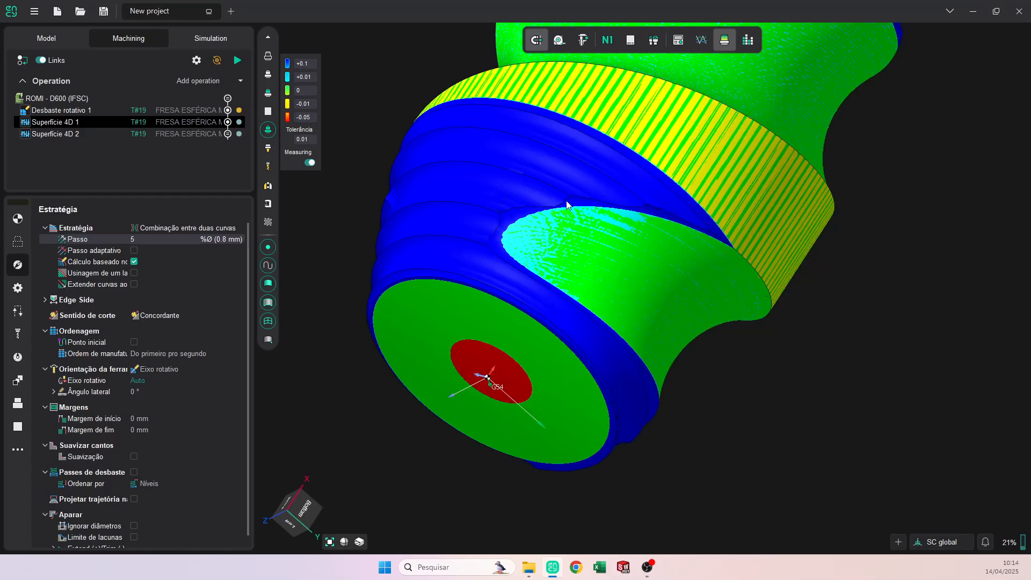
pyautogui.scroll(2, 509, 244)
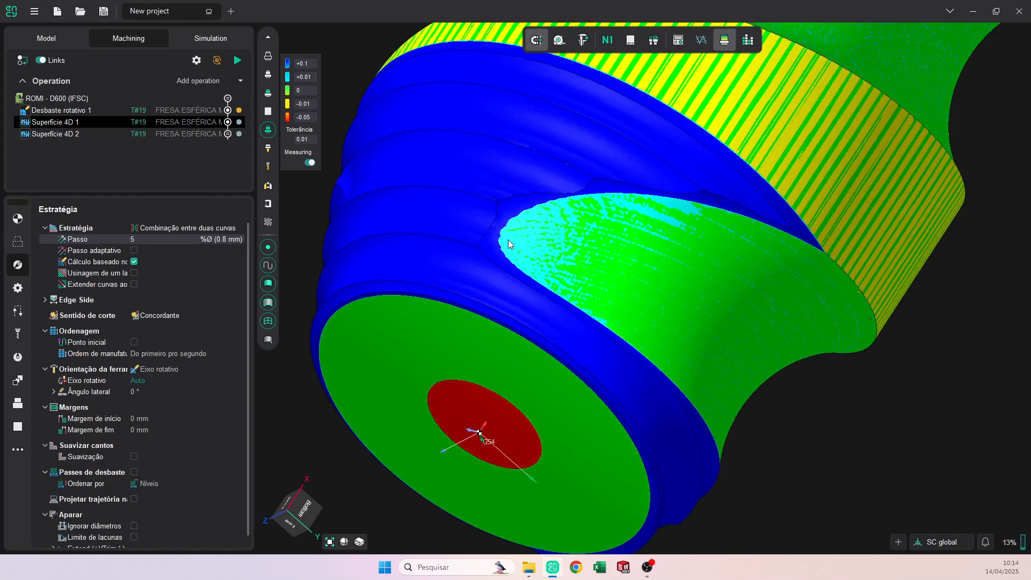
# - Set the Superfície 4D 2 step (Passo) to 5 %Ø, recalculate its toolpath and check the conical face on the deviation map
pyautogui.click(73, 135)
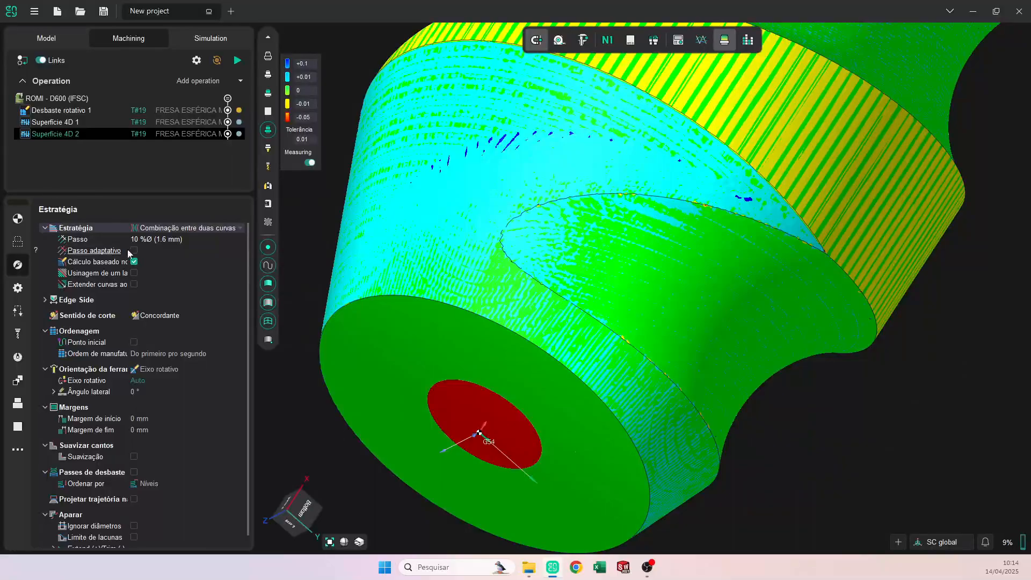
pyautogui.click(140, 240)
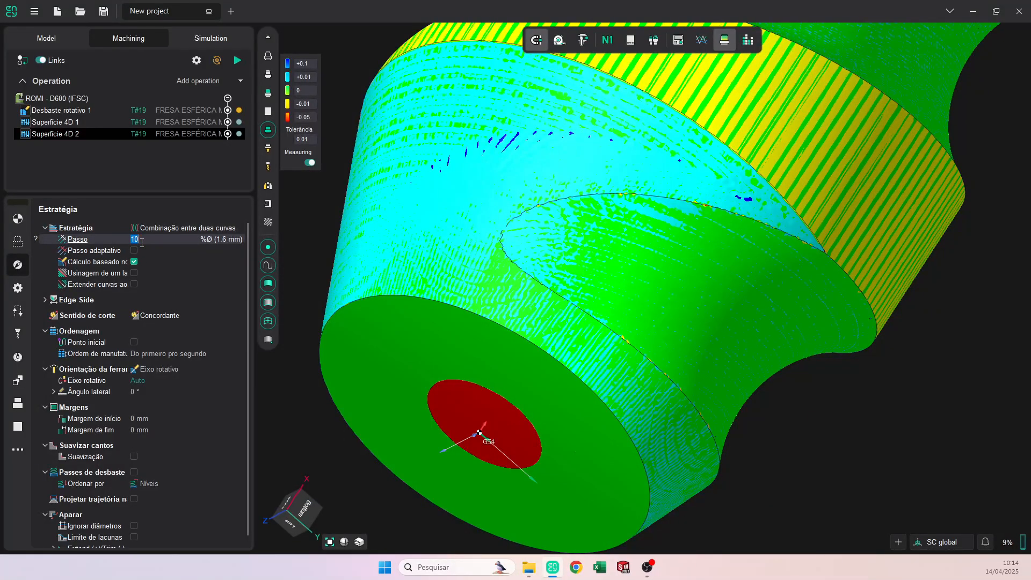
pyautogui.press('Return')
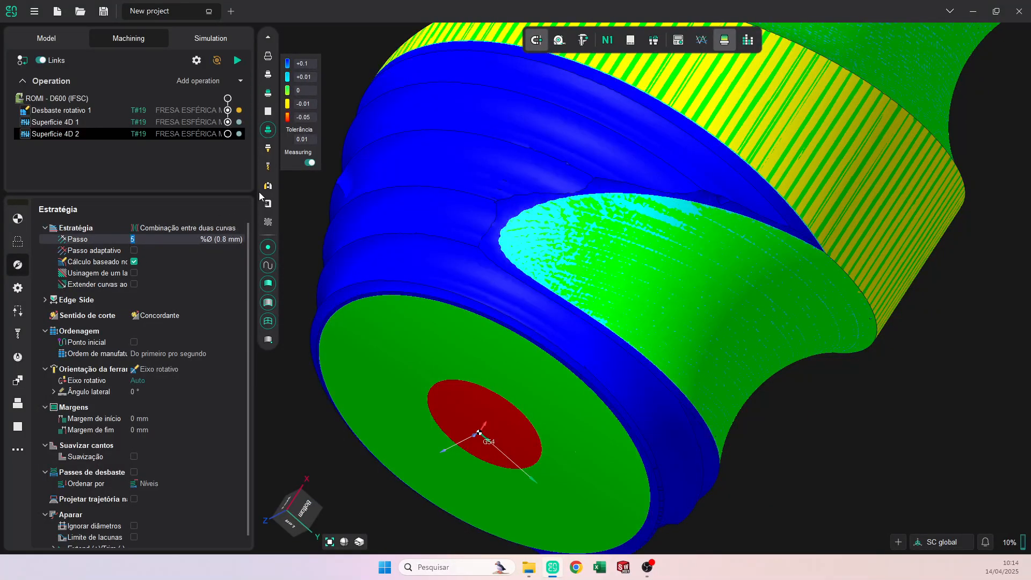
pyautogui.click(238, 62)
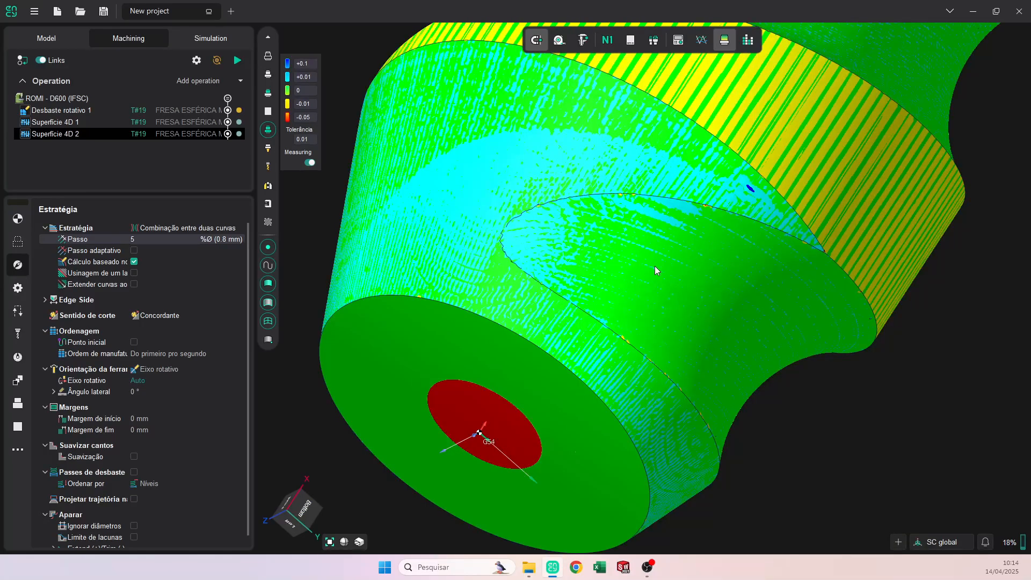
pyautogui.scroll(5, 608, 242)
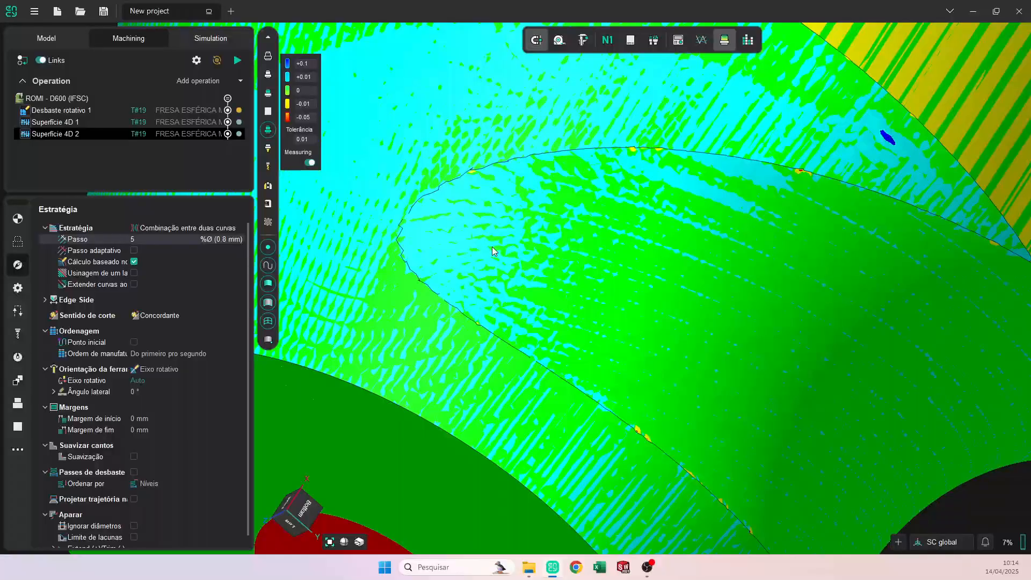
# - Duplicate the Superfície 4D 2 operation and hide the deviation map
pyautogui.scroll(-5, 492, 247)
pyautogui.moveTo(492, 247); pyautogui.dragTo(652, 300, button='middle')
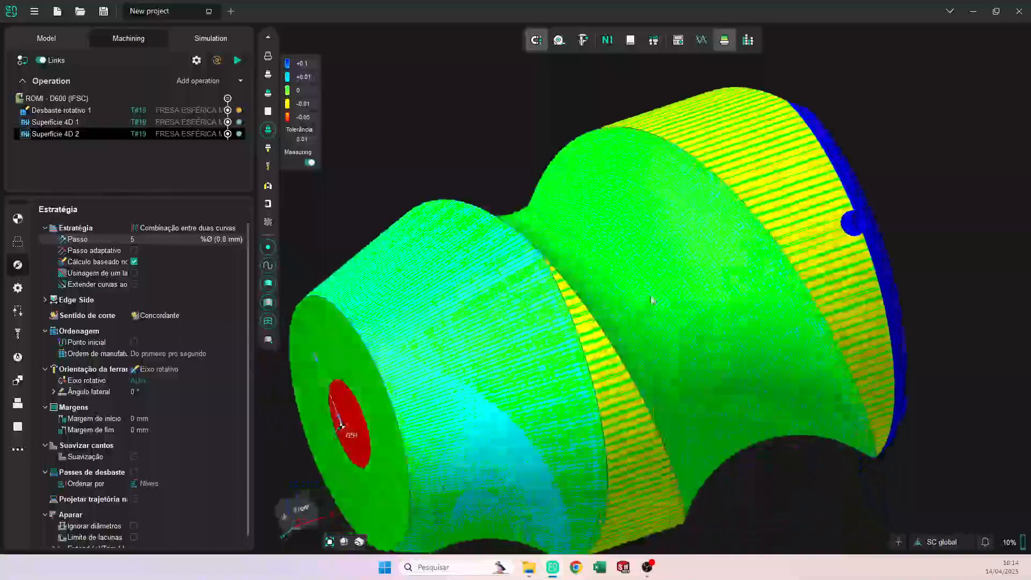
pyautogui.rightClick(61, 134)
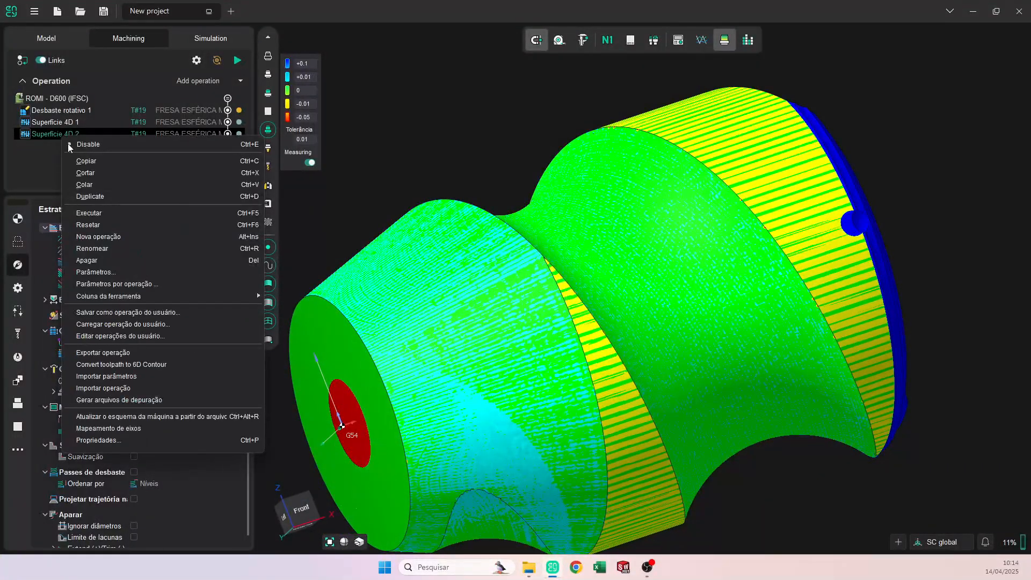
pyautogui.press('Escape')
pyautogui.click(725, 42)
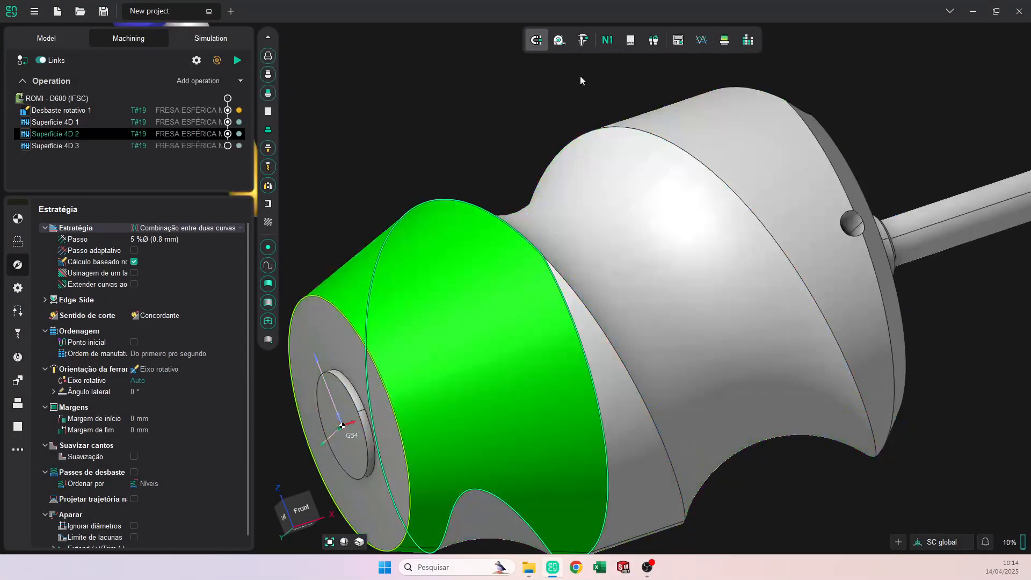
# - Clear all surfaces and curves from the job assignment of Superfície 4D 3
pyautogui.click(65, 146)
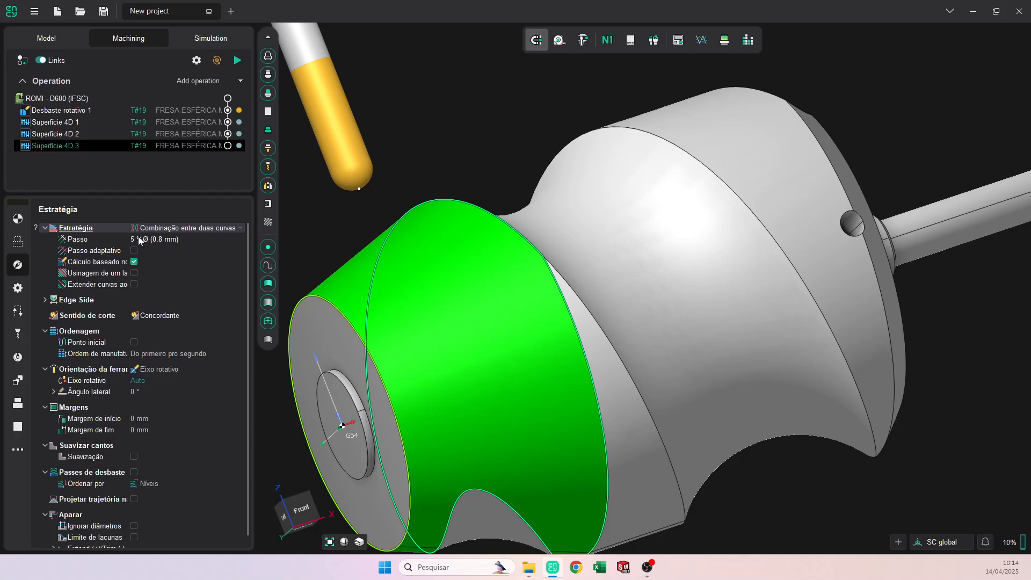
pyautogui.click(18, 242)
pyautogui.rightClick(128, 345)
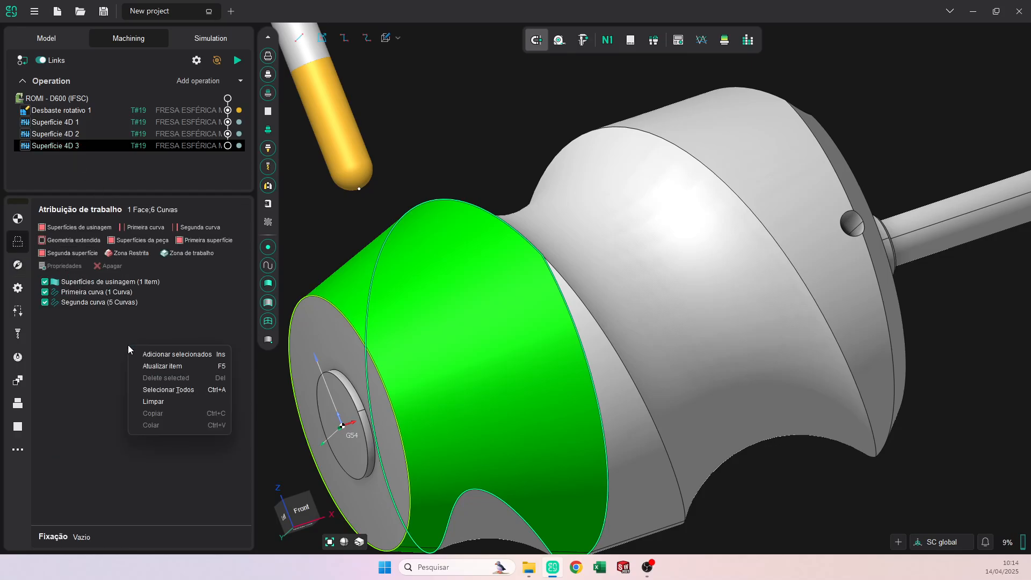
pyautogui.click(161, 401)
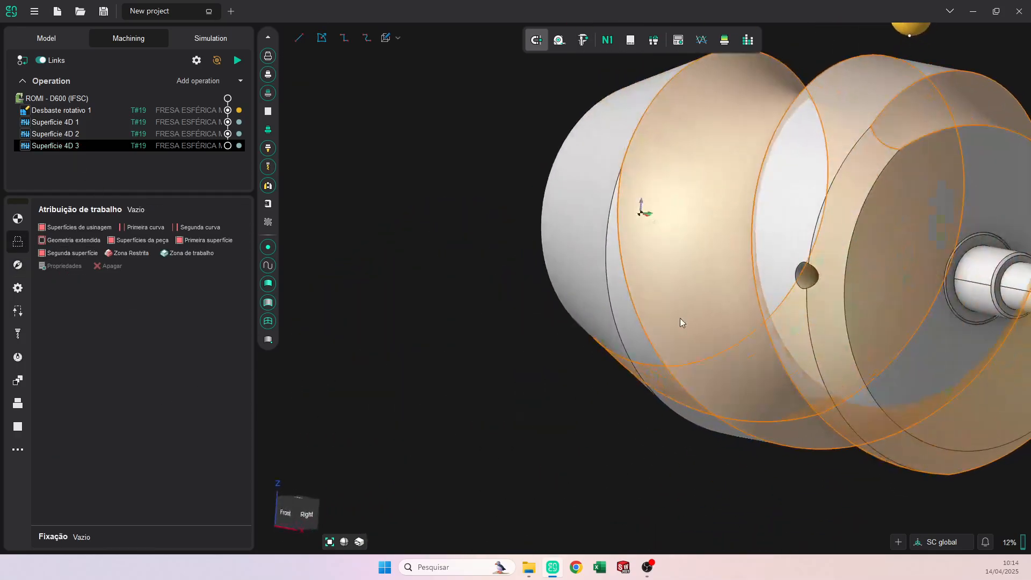
# - Assign the narrow conical face beside the shaft end as the machining surface (Superfícies de usinagem) of Superfície 4D 3
pyautogui.click(855, 189)
pyautogui.moveTo(824, 220); pyautogui.dragTo(696, 192, button='middle')
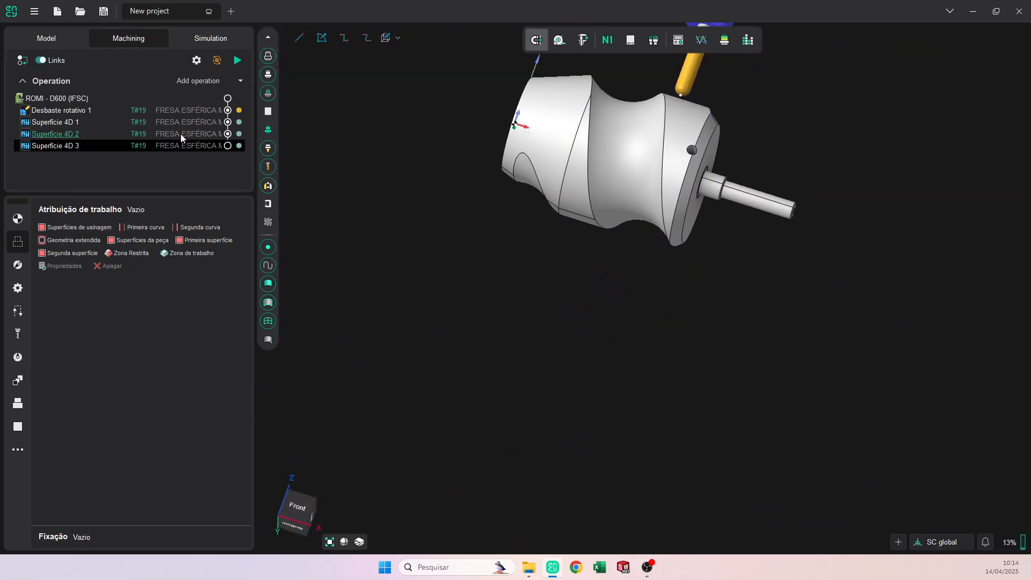
pyautogui.click(181, 122)
pyautogui.moveTo(593, 137); pyautogui.dragTo(529, 168, button='middle')
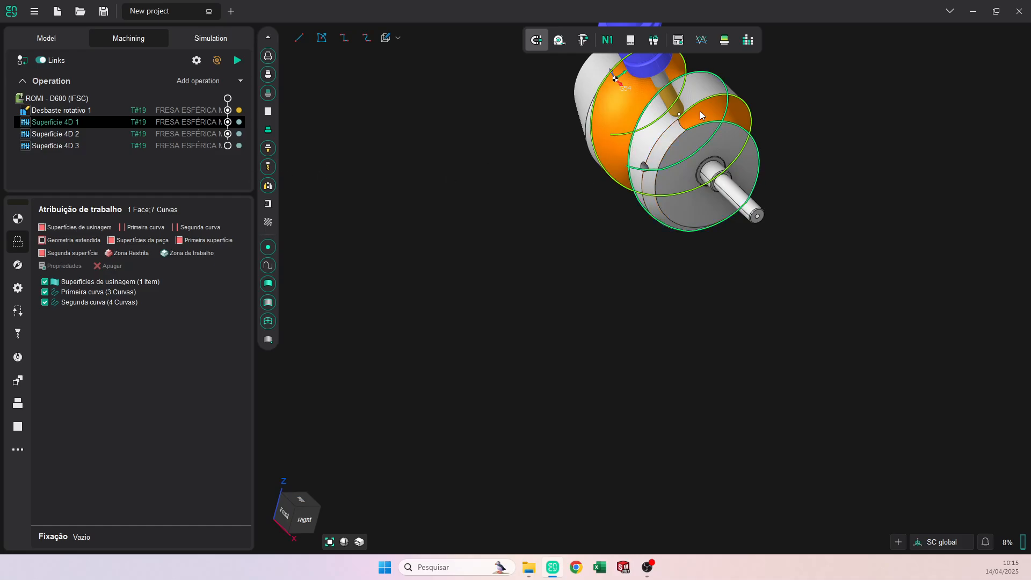
pyautogui.click(152, 146)
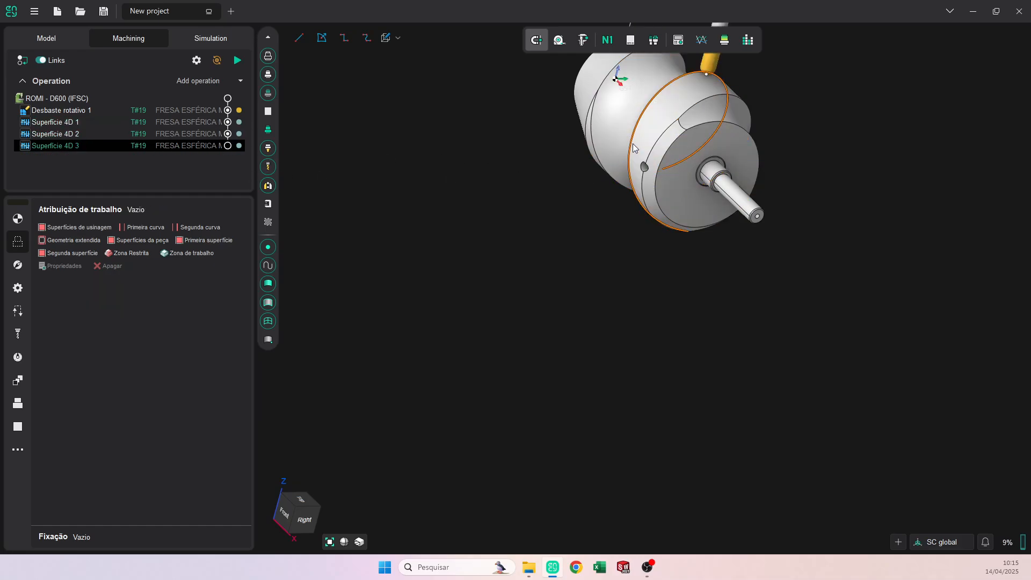
pyautogui.click(661, 159)
pyautogui.click(85, 228)
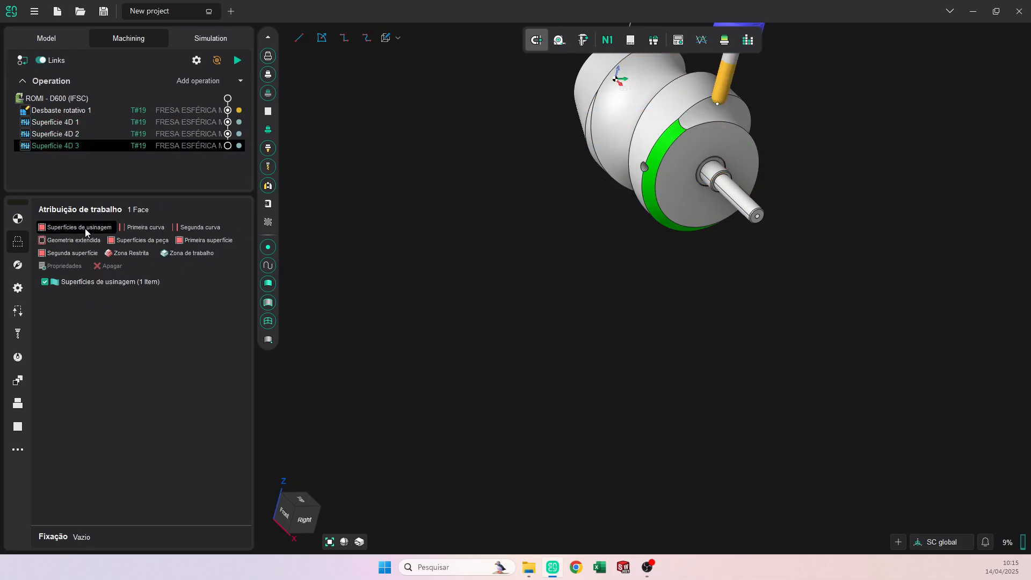
# - Assign the narrow conical face's three outer edge segments by the hole as Primeira curva and its end-face edge as Segunda curva
pyautogui.moveTo(644, 251); pyautogui.dragTo(672, 163, button='middle')
pyautogui.click(684, 147)
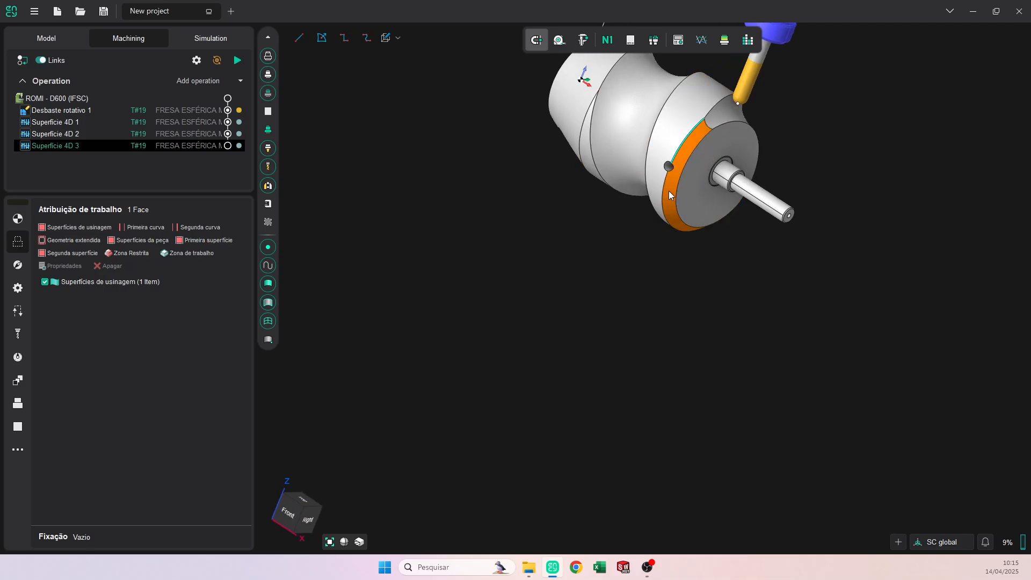
pyautogui.moveTo(674, 314); pyautogui.dragTo(672, 195, button='middle')
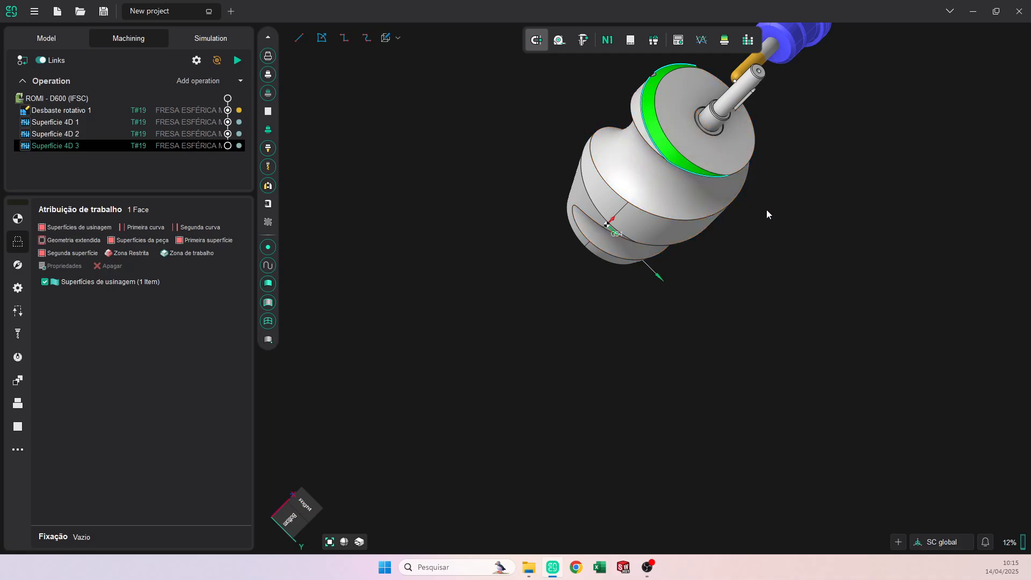
pyautogui.moveTo(766, 210); pyautogui.dragTo(734, 223, button='middle')
pyautogui.click(155, 229)
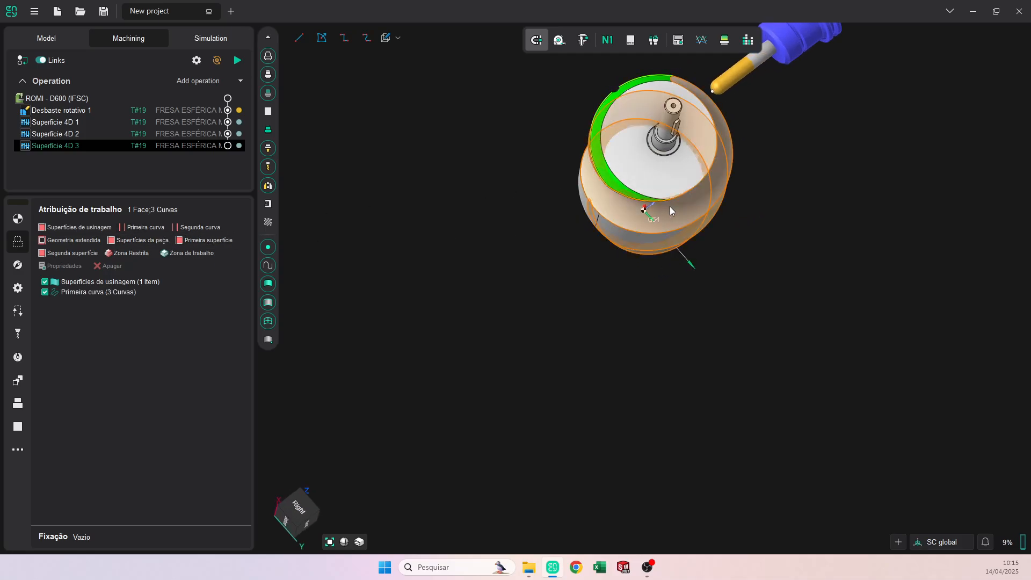
pyautogui.moveTo(489, 196)
pyautogui.mouseDown(button='middle')
pyautogui.moveTo(470, 195)
pyautogui.moveTo(490, 213)
pyautogui.mouseUp(button='middle')
pyautogui.click(197, 228)
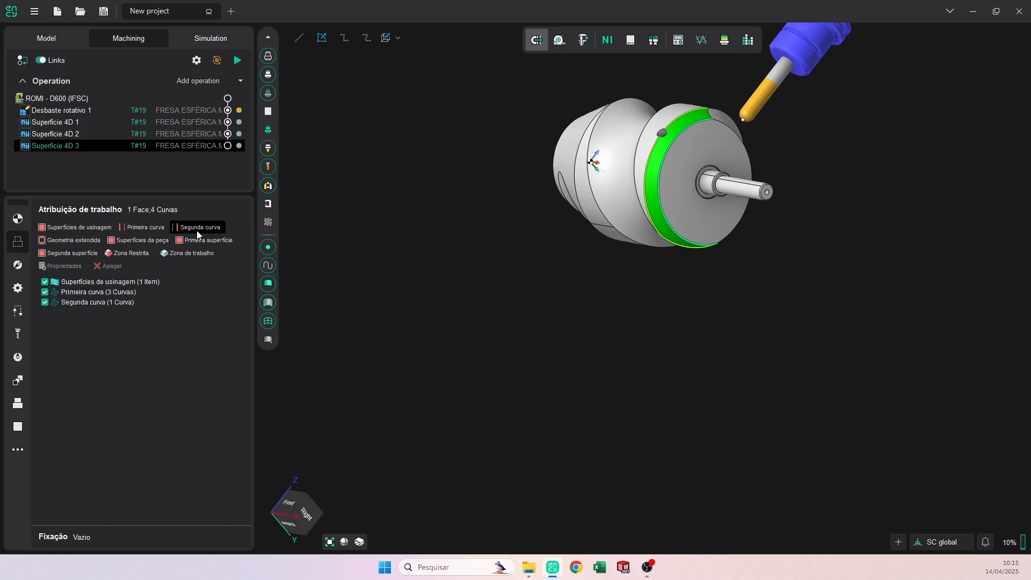
pyautogui.scroll(2, 700, 210)
pyautogui.scroll(-2, 699, 214)
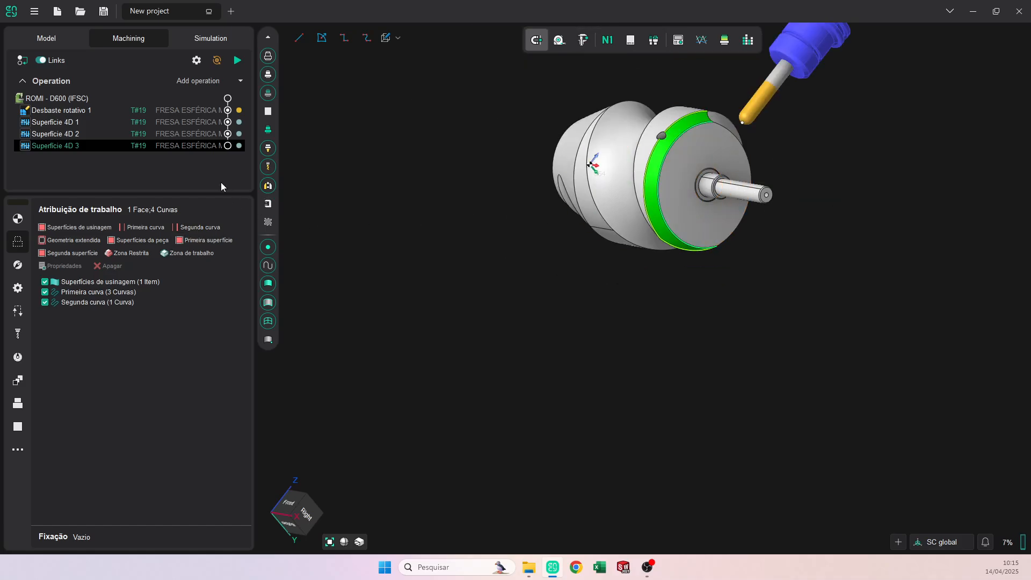
# - Calculate the Superfície 4D 3 toolpath and check the machined surfaces on the colour deviation map
pyautogui.moveTo(491, 191); pyautogui.dragTo(599, 205, button='middle')
pyautogui.click(724, 40)
pyautogui.scroll(5, 599, 205)
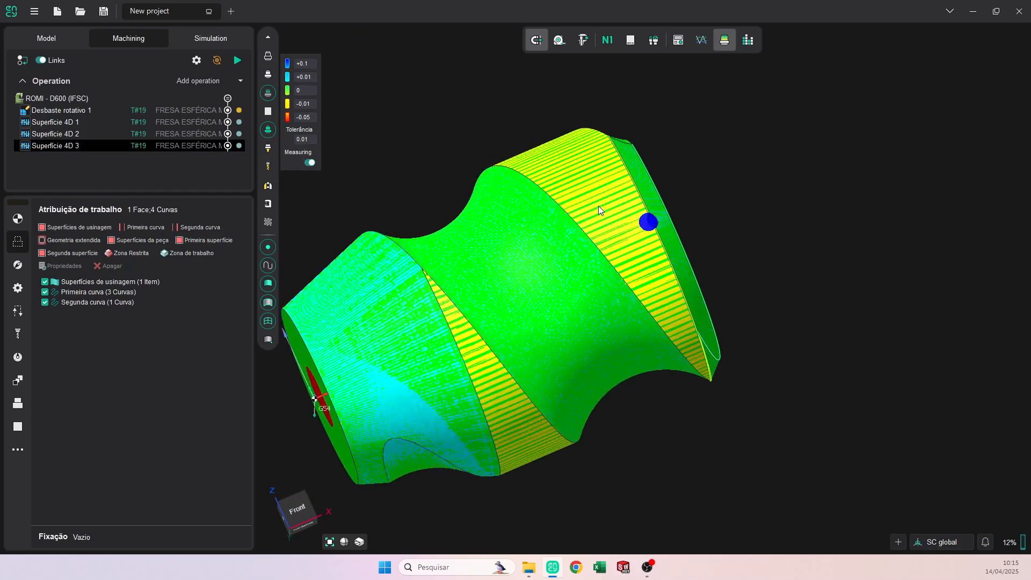
pyautogui.scroll(5, 659, 229)
pyautogui.moveTo(659, 229); pyautogui.dragTo(623, 154, button='middle')
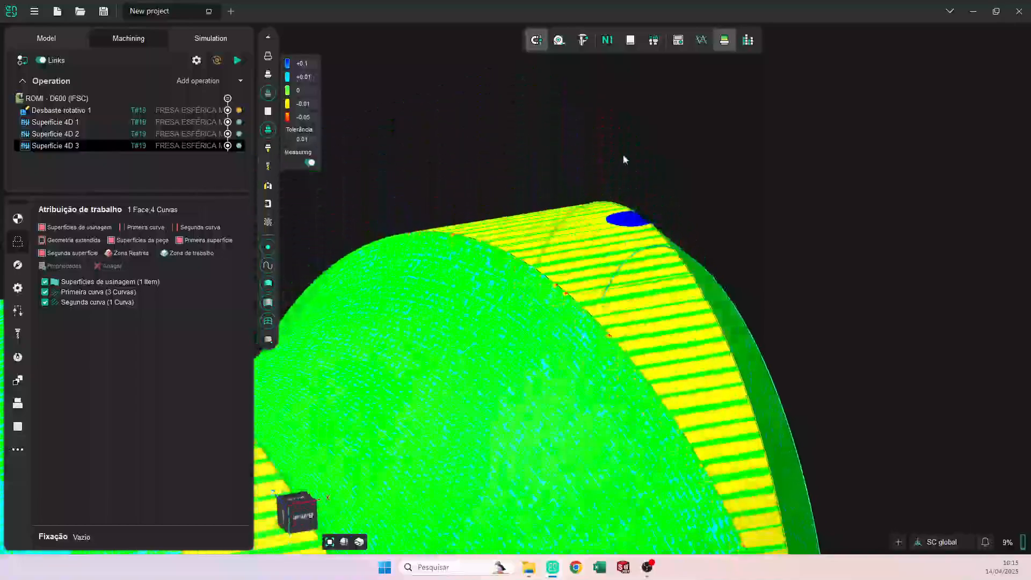
pyautogui.scroll(-6, 620, 169)
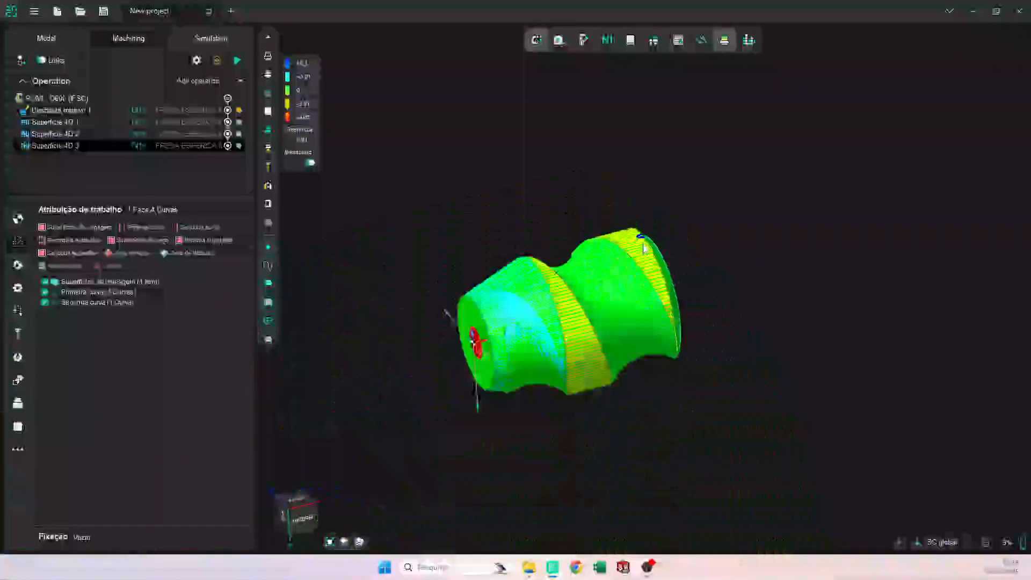
pyautogui.moveTo(644, 248); pyautogui.dragTo(545, 223, button='middle')
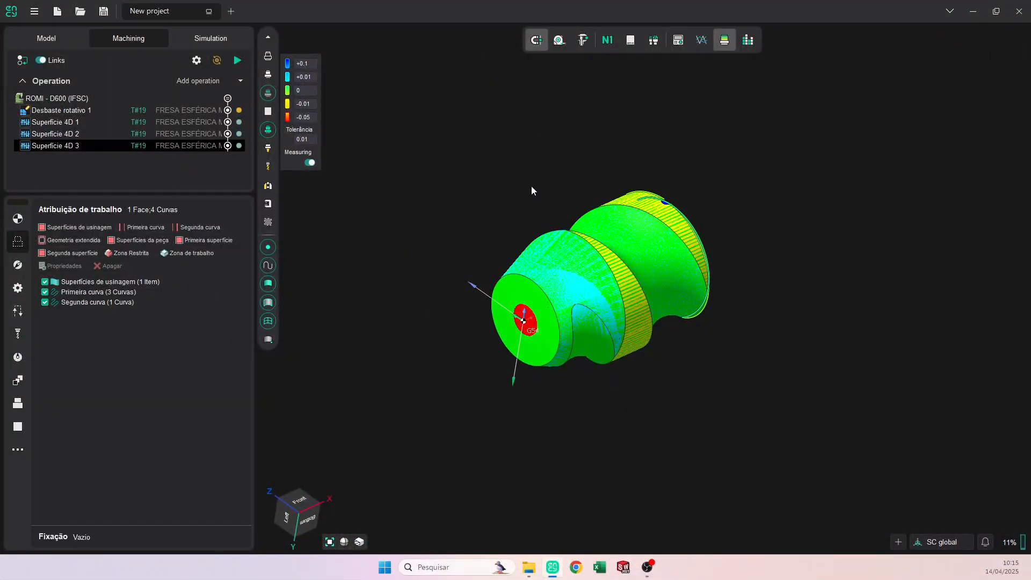
# - Hide the deviation map and open the simulation to examine the ROMI D600, the cylindrical stock and the gap to the rotary chuck
pyautogui.click(725, 39)
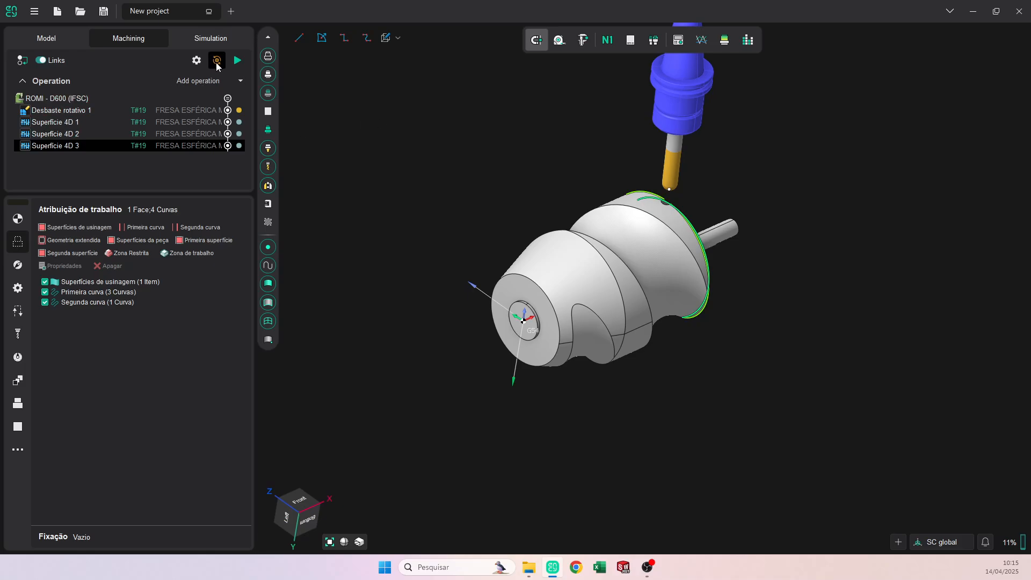
pyautogui.click(209, 43)
pyautogui.scroll(-5, 576, 276)
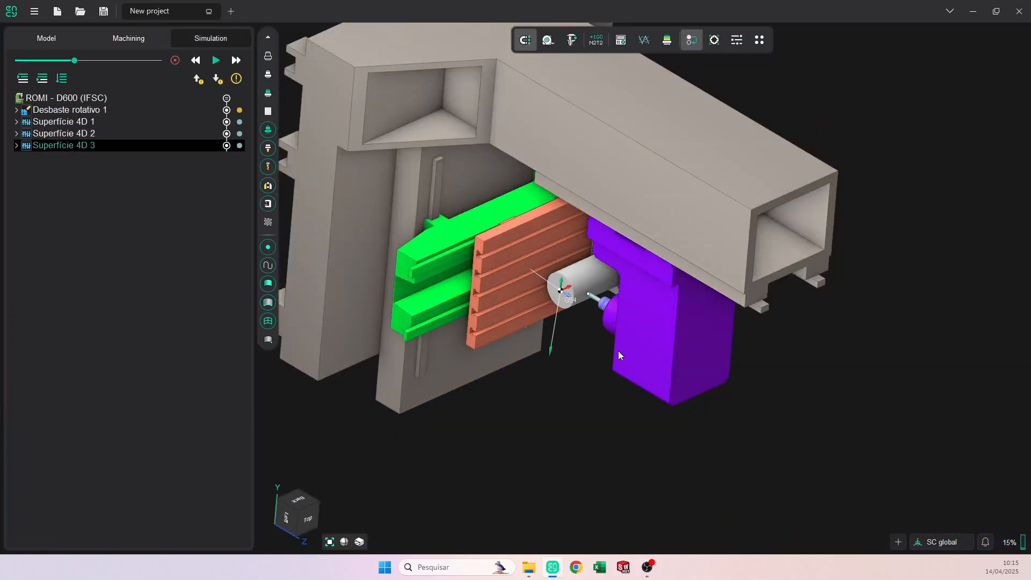
pyautogui.moveTo(618, 350); pyautogui.dragTo(591, 271, button='middle')
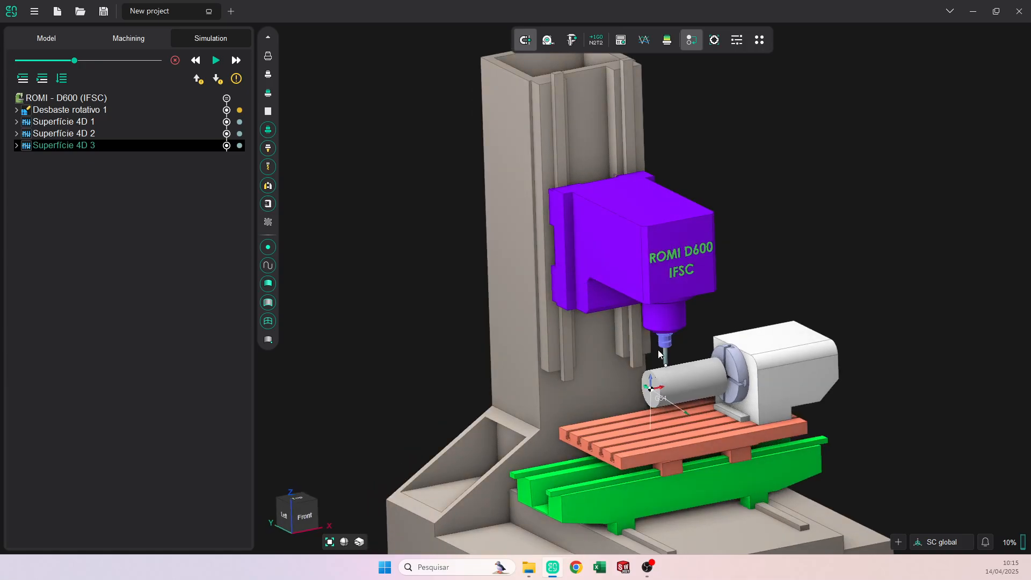
pyautogui.scroll(4, 708, 379)
pyautogui.scroll(2, 708, 379)
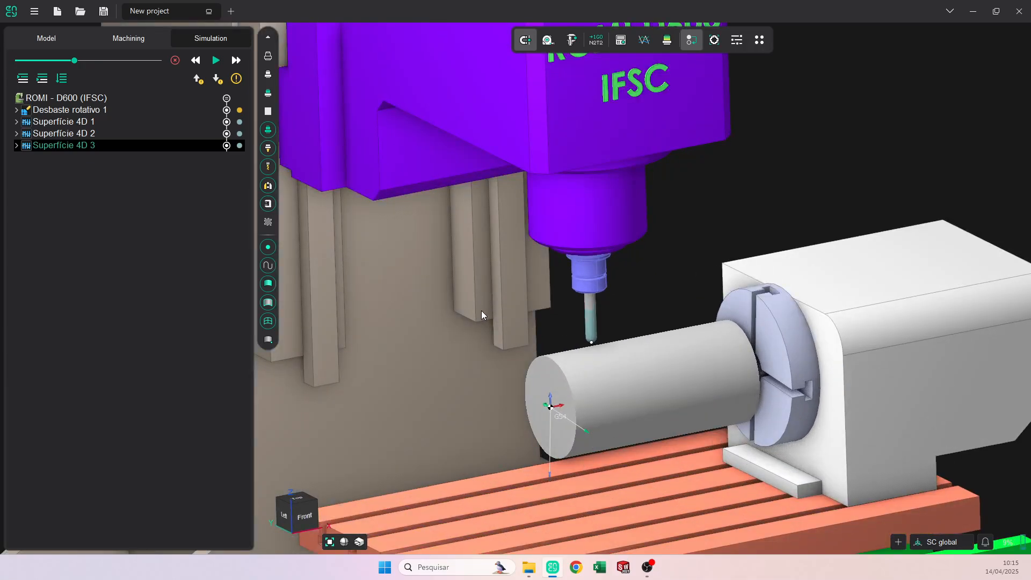
pyautogui.click(79, 115)
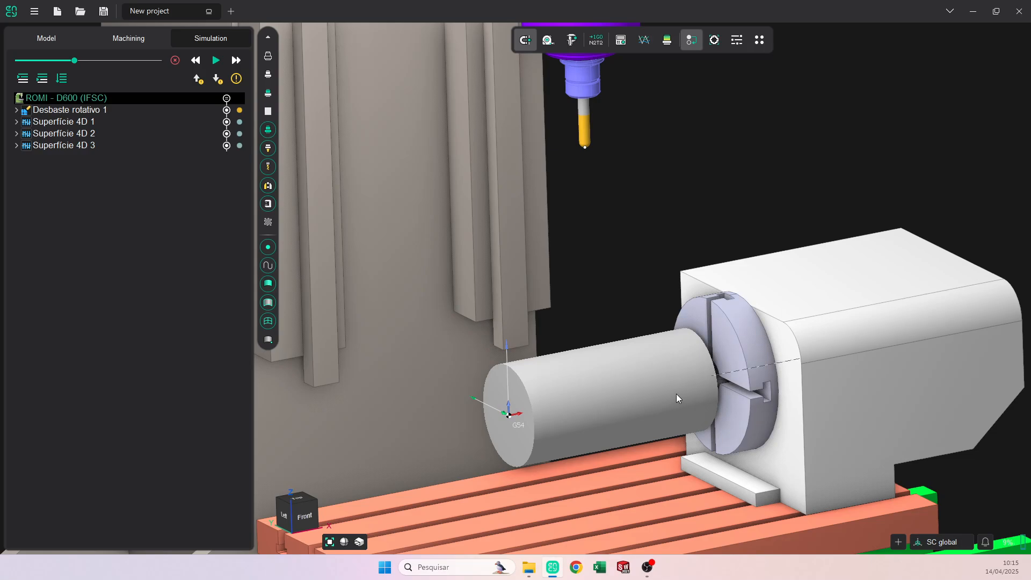
pyautogui.moveTo(676, 395); pyautogui.dragTo(650, 398, button='middle')
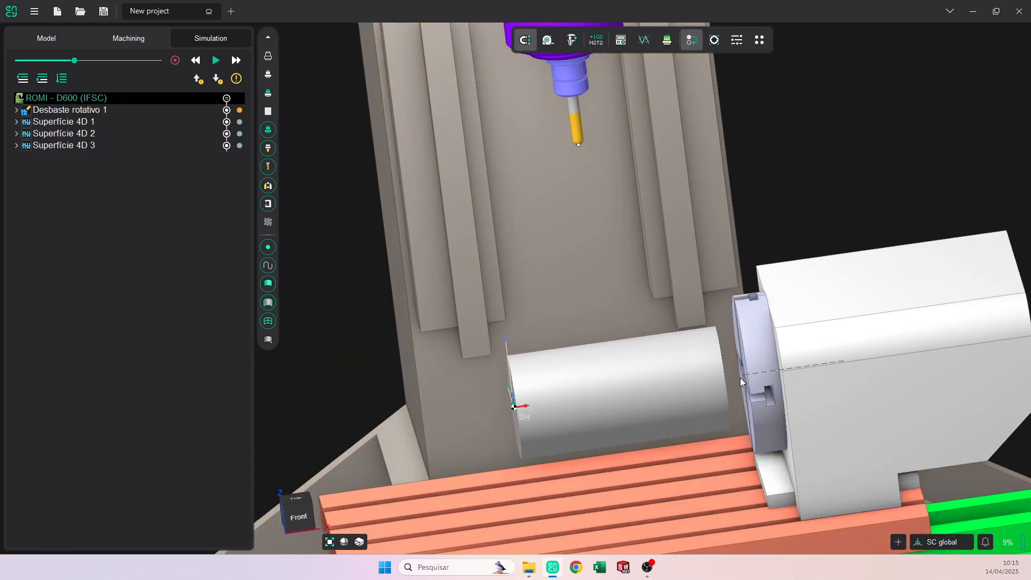
pyautogui.press('ctrl')
pyautogui.press('ctrl')
pyautogui.press('ctrl')
pyautogui.press('ctrl')
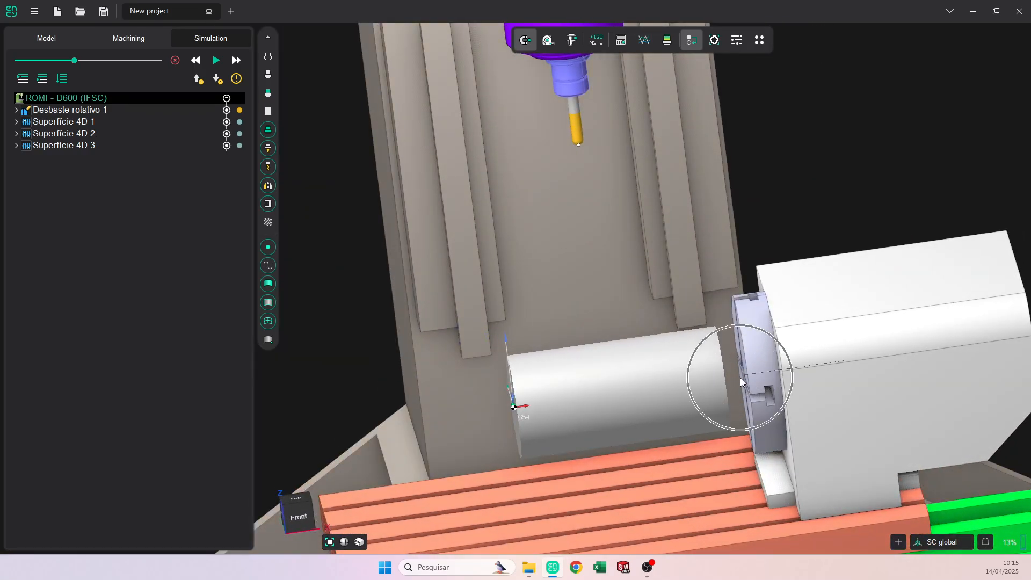
# - Return to the machining setup, show the machine model and inspect the part's position against the rotary chuck
pyautogui.click(141, 39)
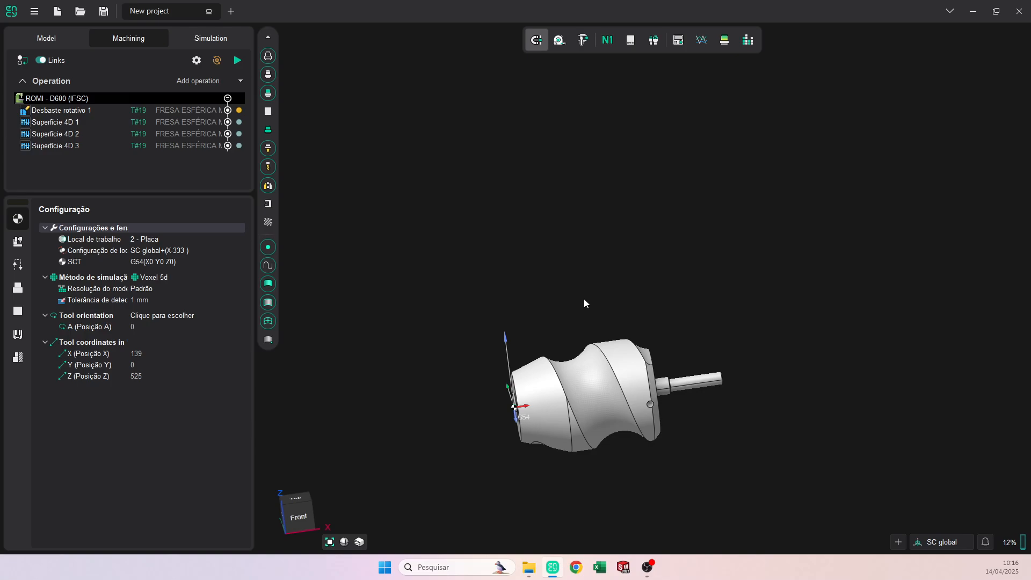
pyautogui.scroll(-3, 584, 303)
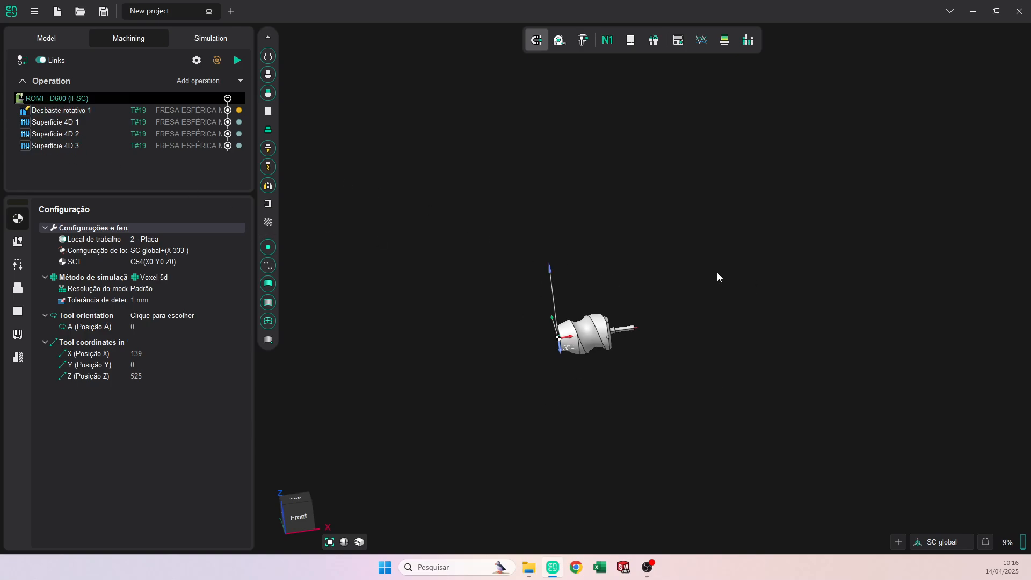
pyautogui.click(268, 204)
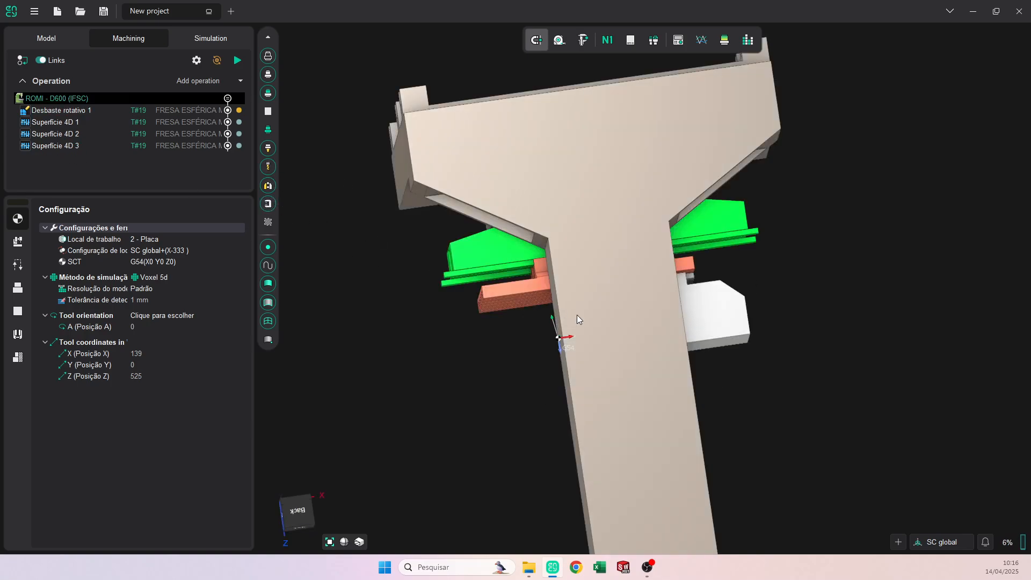
pyautogui.moveTo(601, 373); pyautogui.dragTo(770, 339, button='middle')
pyautogui.scroll(3, 770, 339)
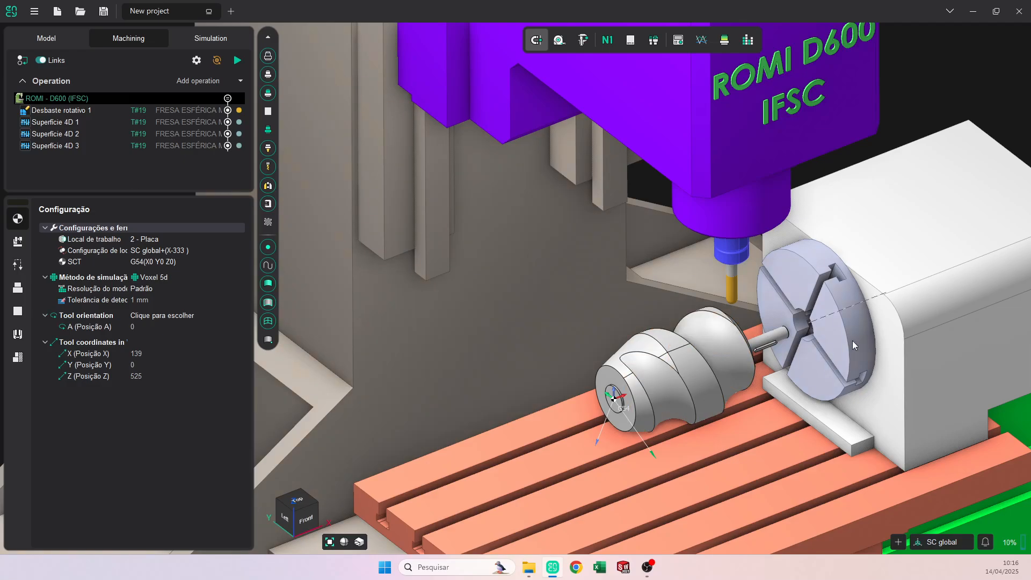
pyautogui.moveTo(791, 372); pyautogui.dragTo(711, 351, button='middle')
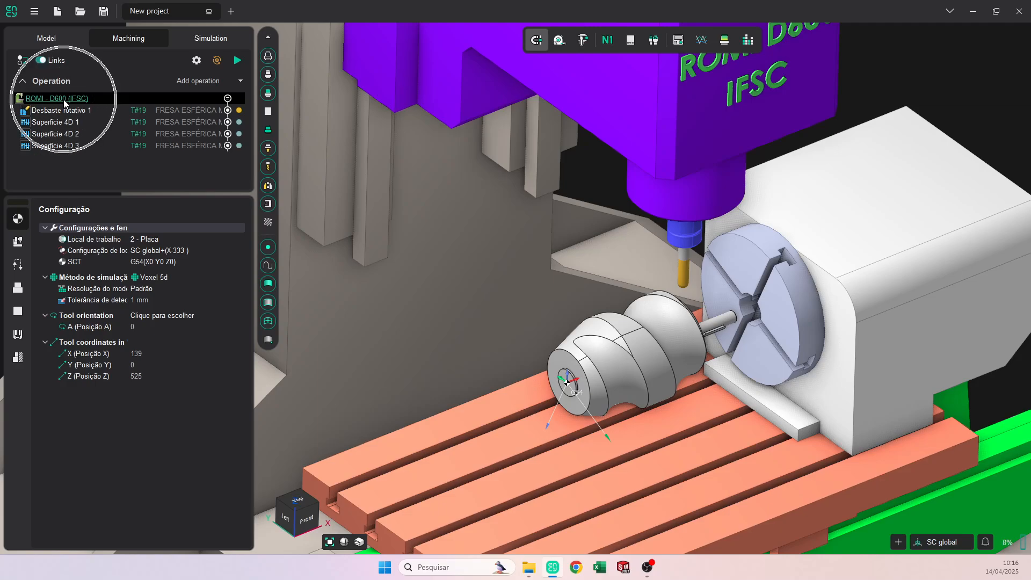
# - Load the fixture file Placa Romi D600 4 eixos.mcp into the ROMI - D600 (IFSC) setup
pyautogui.click(18, 334)
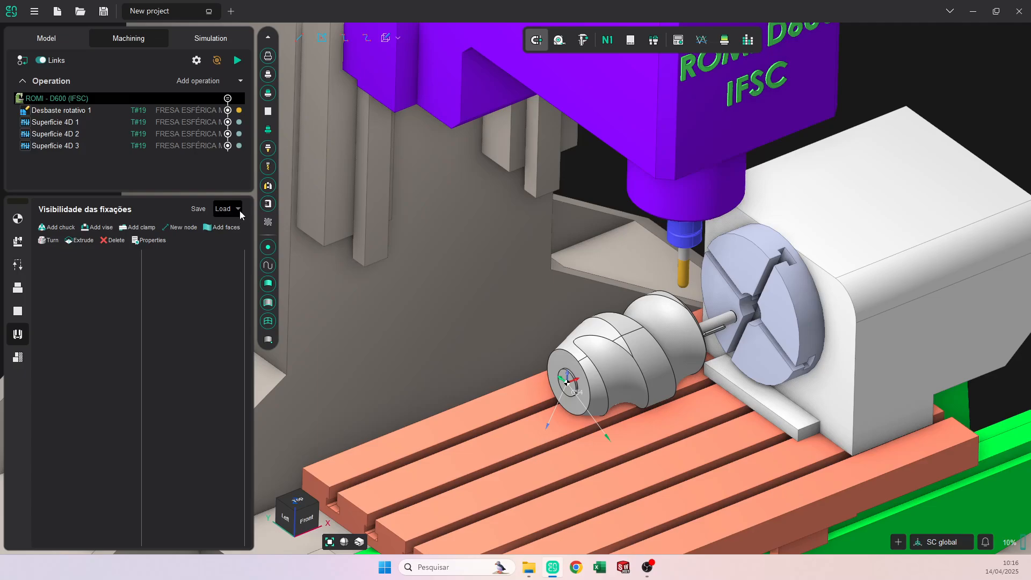
pyautogui.click(228, 210)
pyautogui.click(105, 235)
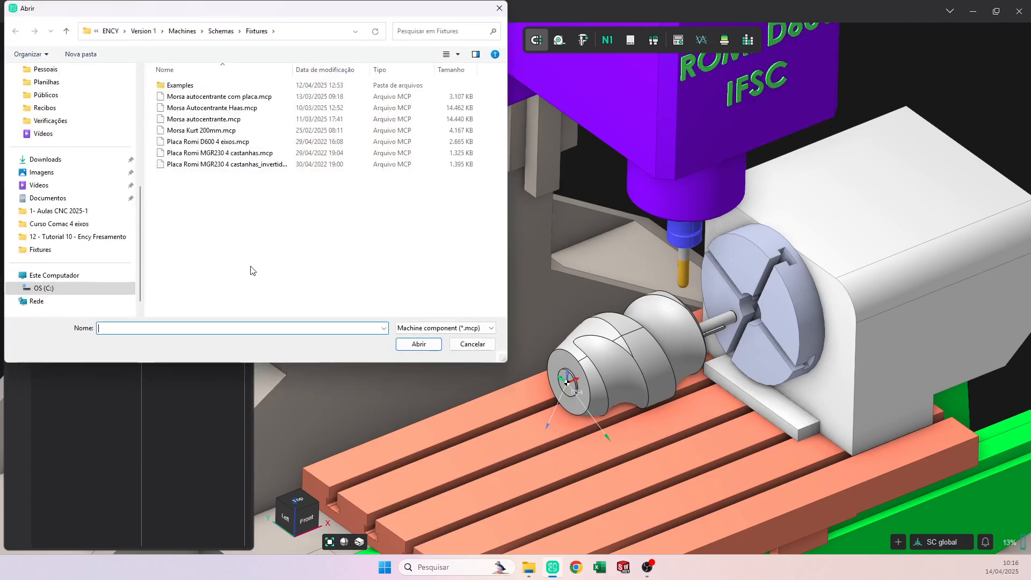
pyautogui.click(220, 142)
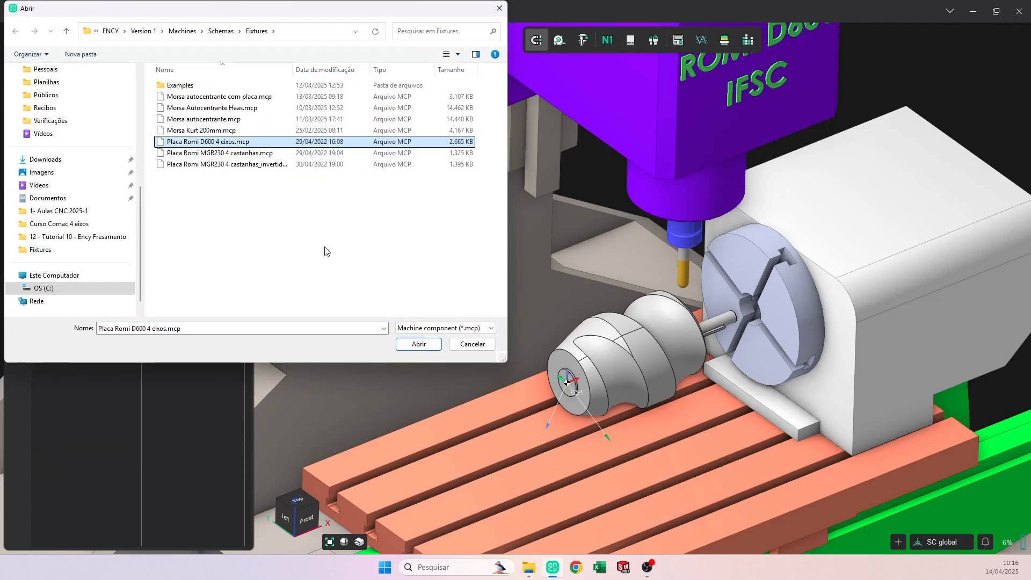
pyautogui.click(418, 344)
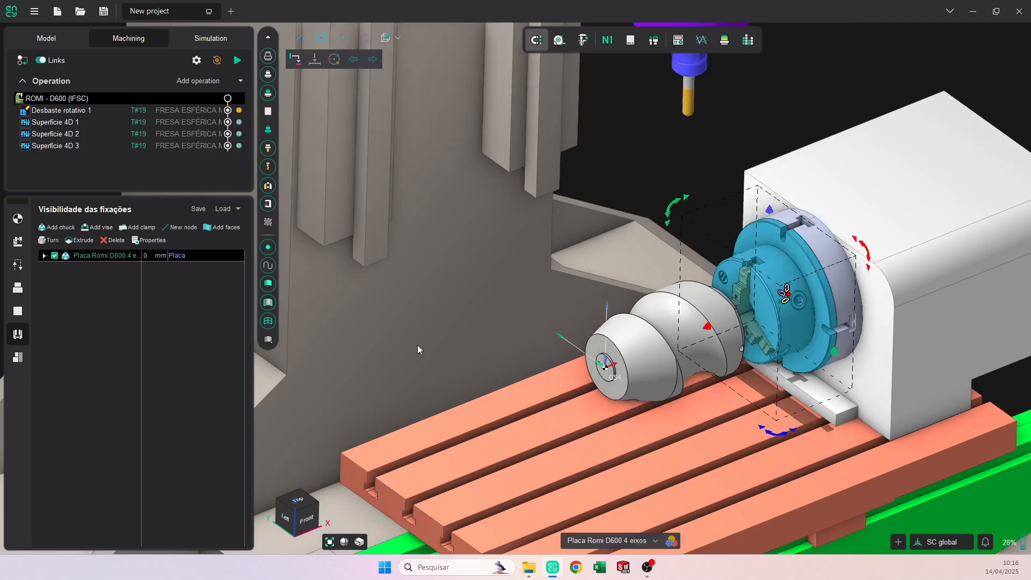
# - Compare the part's shaft with the chuck jaws from the front and set the workpiece location's X offset to -335
pyautogui.click(760, 147)
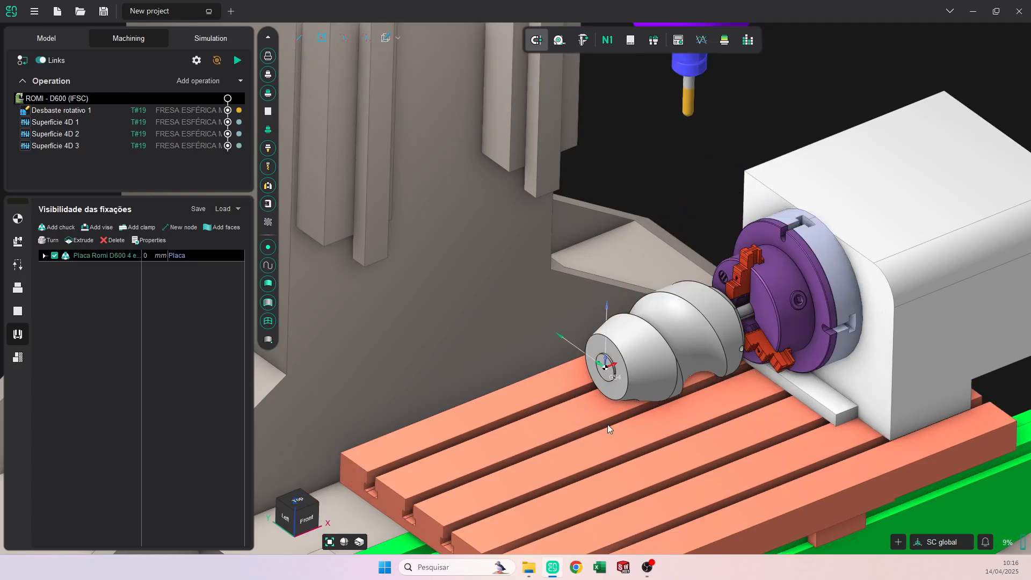
pyautogui.click(314, 514)
pyautogui.scroll(5, 596, 333)
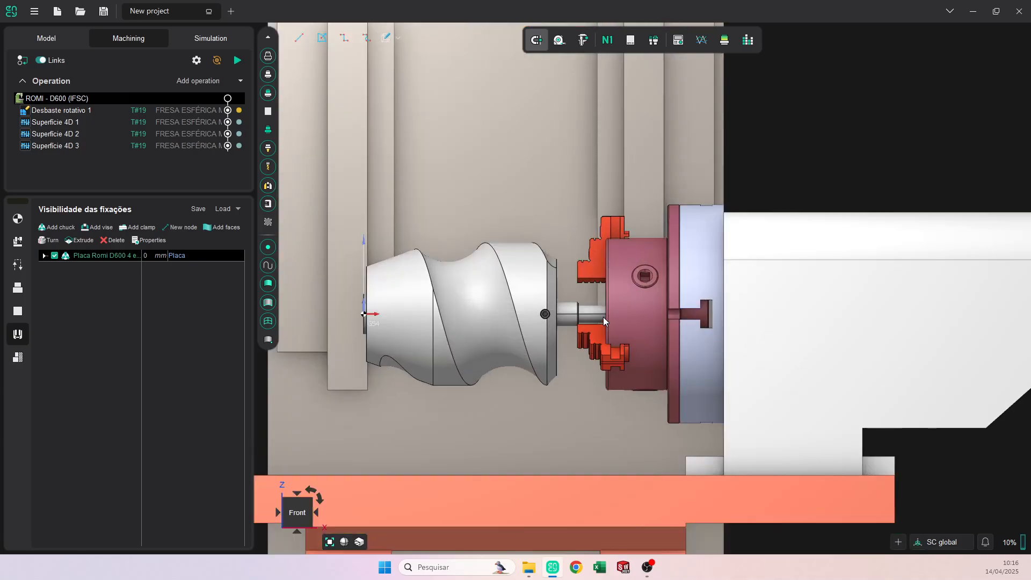
pyautogui.moveTo(583, 249); pyautogui.dragTo(582, 276)
pyautogui.scroll(5, 556, 295)
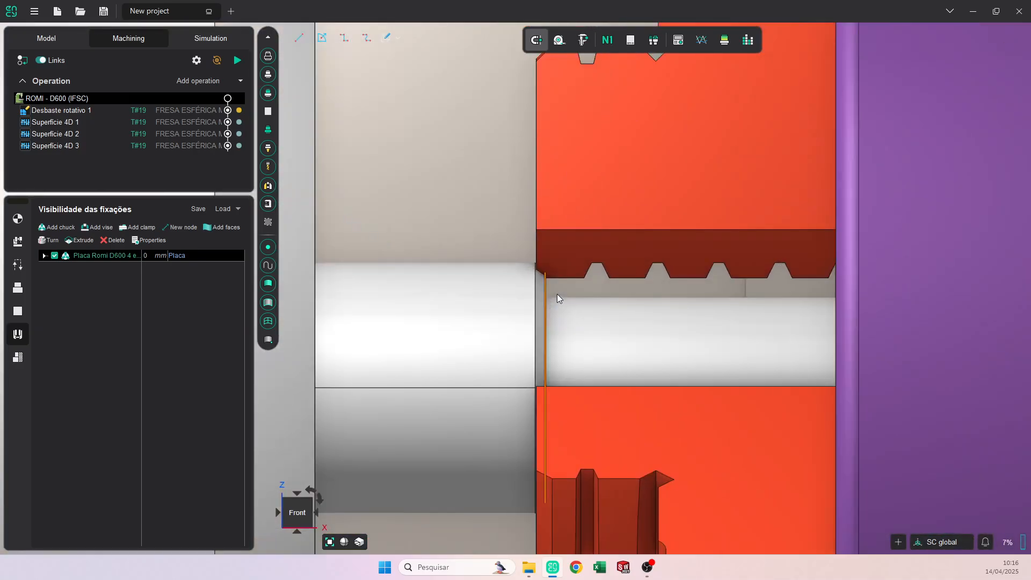
pyautogui.click(15, 222)
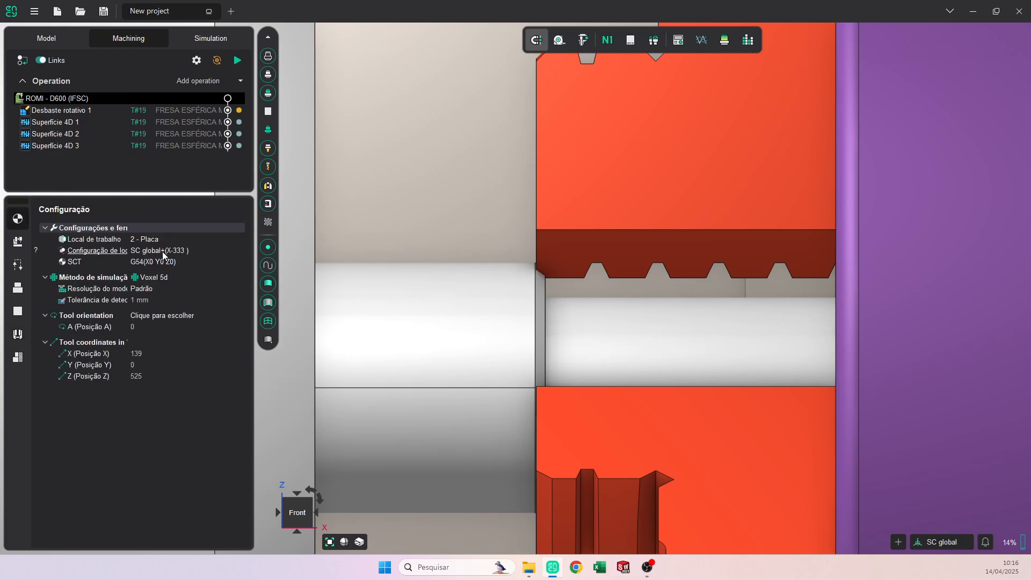
pyautogui.click(241, 250)
pyautogui.scroll(-5, 663, 370)
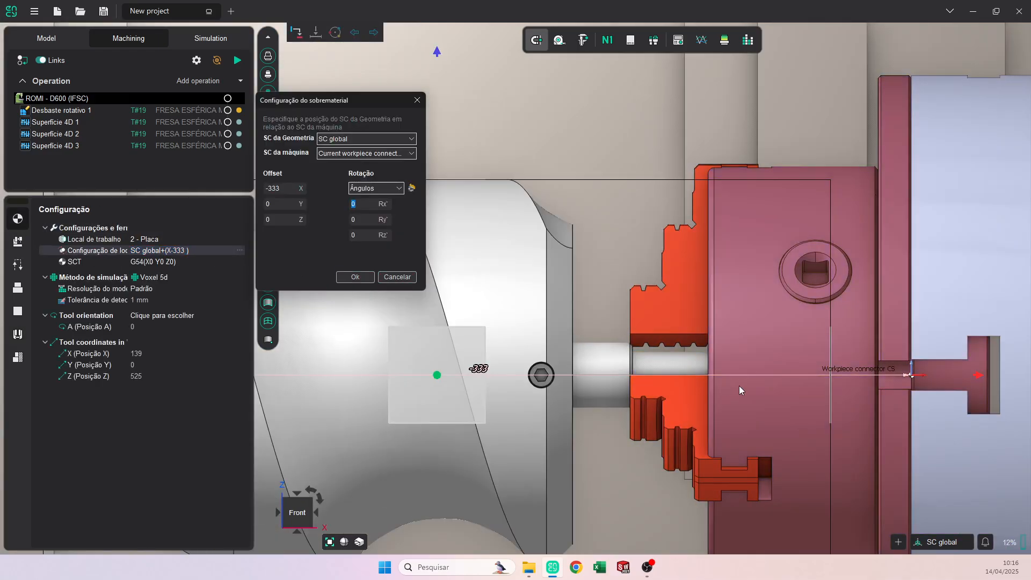
pyautogui.click(981, 373)
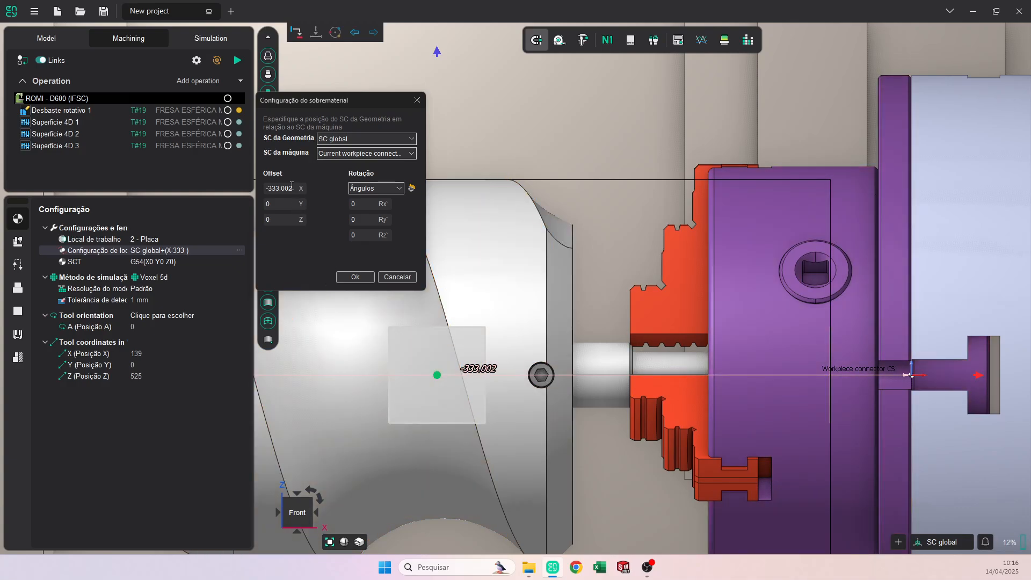
pyautogui.scroll(-1, 292, 186)
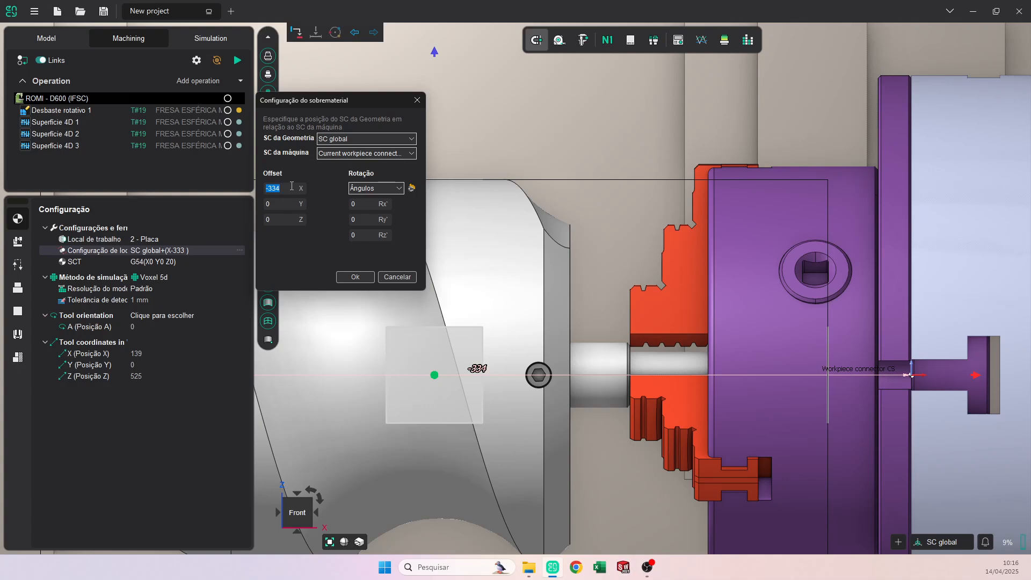
pyautogui.scroll(-1, 291, 186)
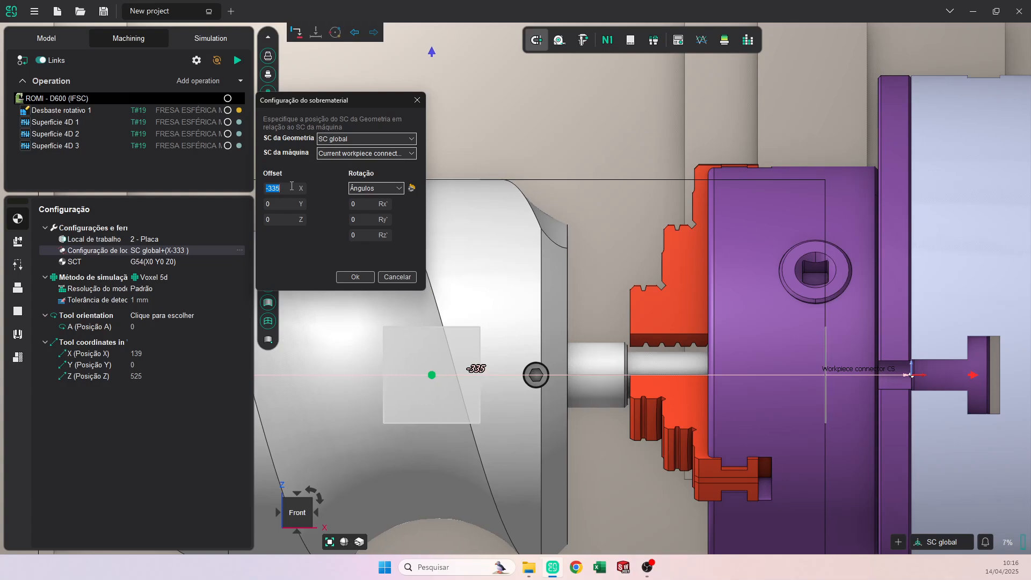
pyautogui.click(355, 279)
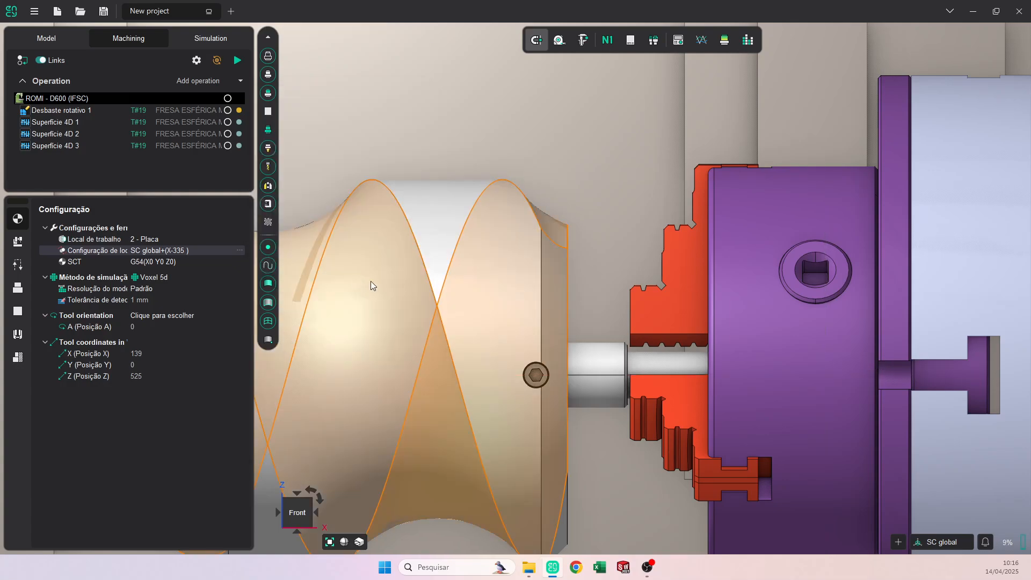
# - Select the chuck jaws (Castanhas) and set their position value to -13 to close them towards the part's shaft
pyautogui.moveTo(678, 300); pyautogui.dragTo(659, 310)
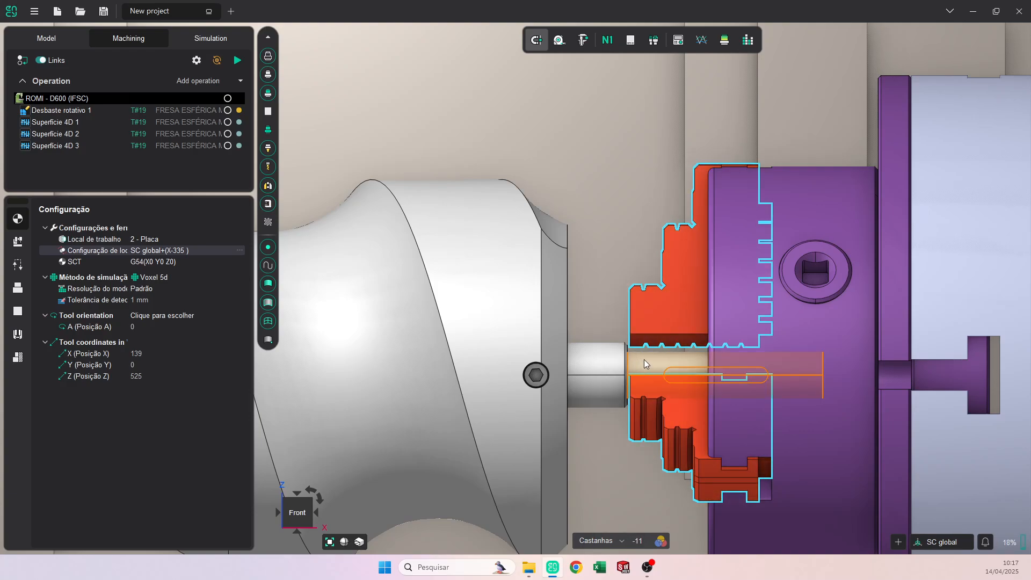
pyautogui.moveTo(644, 359); pyautogui.dragTo(642, 315)
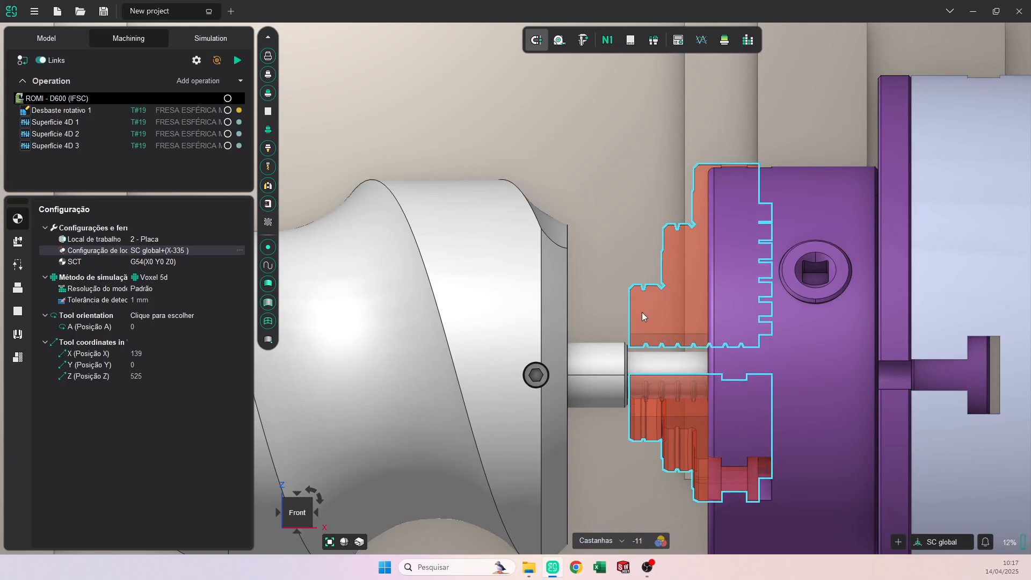
pyautogui.moveTo(642, 362); pyautogui.dragTo(645, 320)
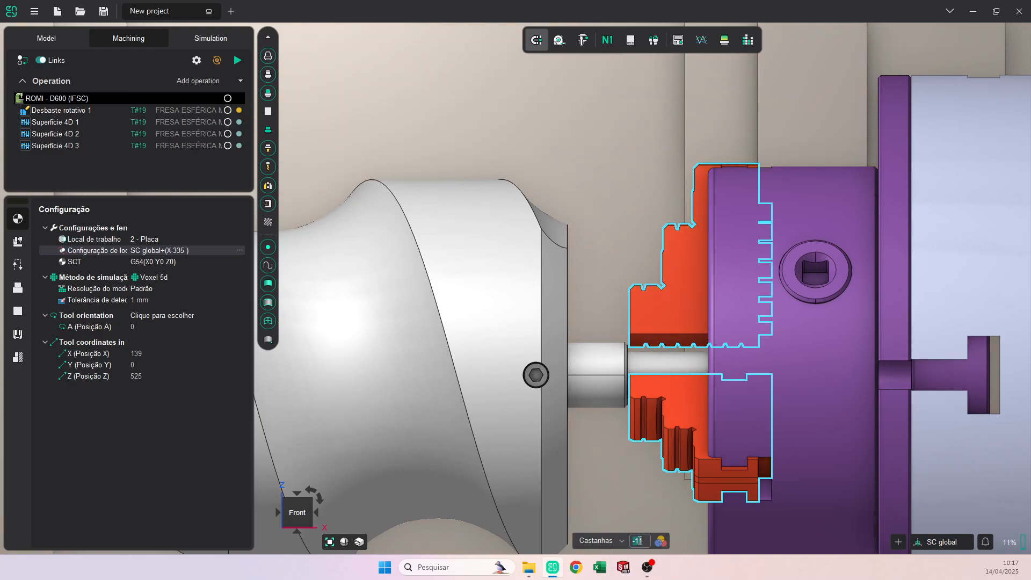
pyautogui.scroll(-1, 638, 541)
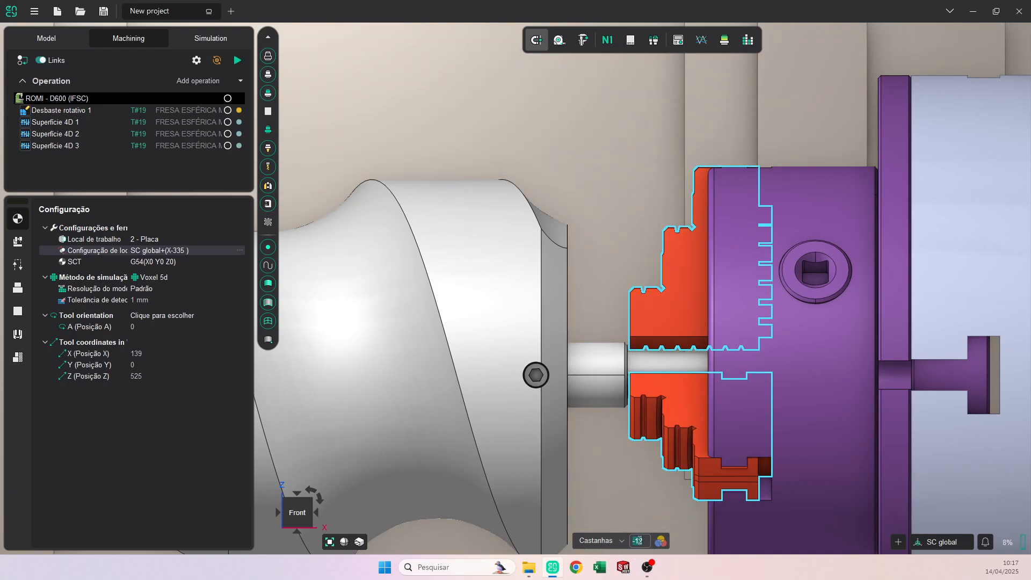
pyautogui.scroll(-1, 638, 541)
# - Check the part and chuck on the ROMI D600, and recalculate the toolpaths of all operations
pyautogui.moveTo(600, 337); pyautogui.dragTo(659, 350, button='middle')
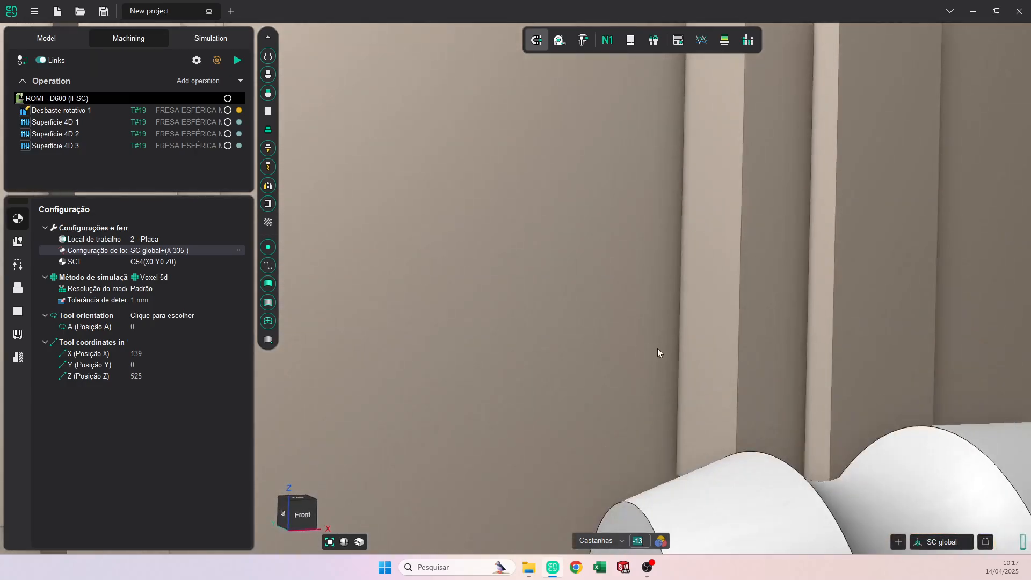
pyautogui.scroll(-6, 659, 351)
pyautogui.moveTo(795, 409); pyautogui.dragTo(344, 267, button='middle')
pyautogui.click(390, 212)
pyautogui.moveTo(391, 211); pyautogui.dragTo(406, 244, button='middle')
pyautogui.scroll(5, 432, 391)
pyautogui.moveTo(432, 392); pyautogui.dragTo(677, 410, button='middle')
pyautogui.scroll(-6, 496, 387)
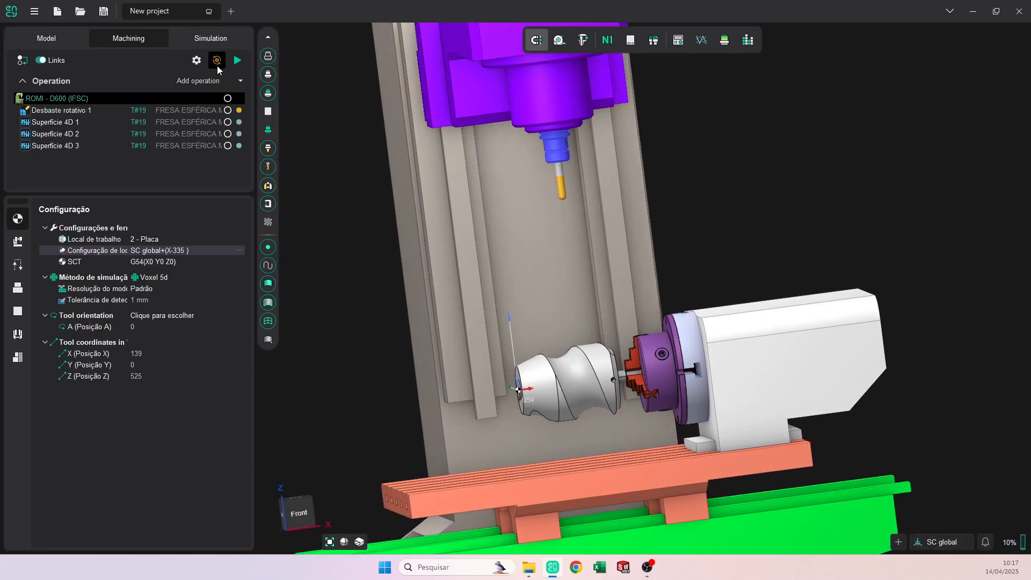
pyautogui.click(217, 63)
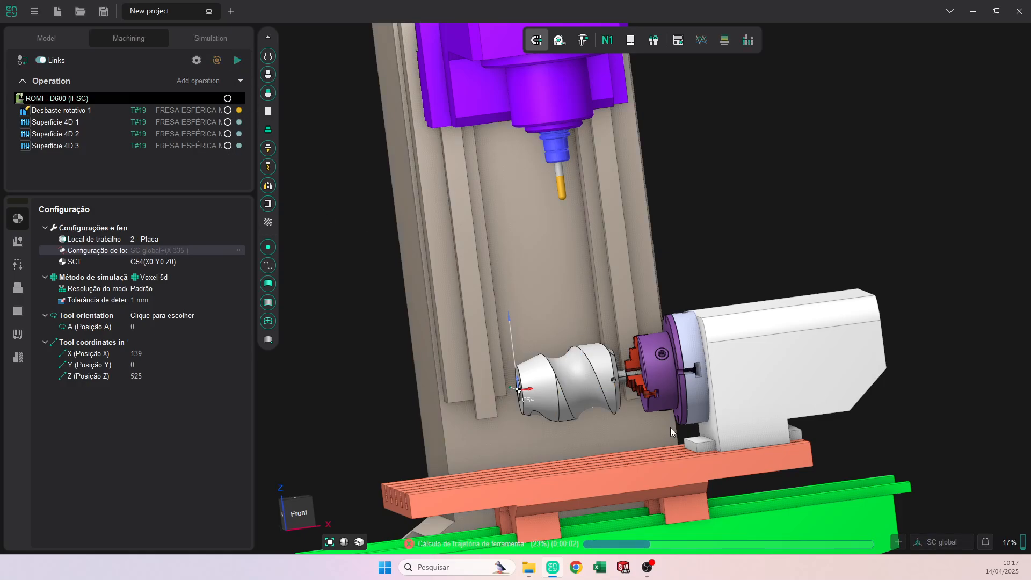
pyautogui.scroll(3, 624, 394)
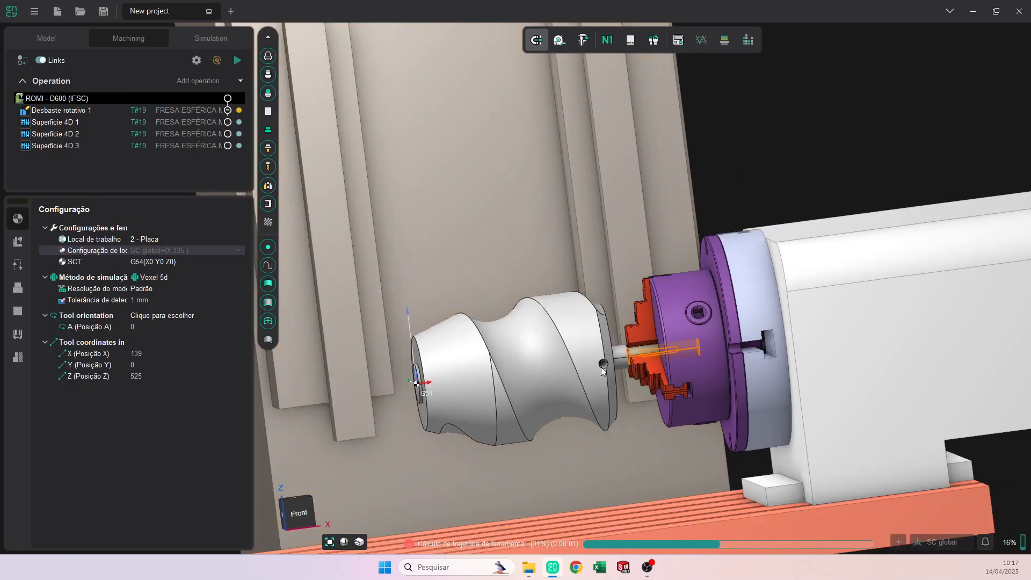
pyautogui.scroll(-4, 550, 337)
pyautogui.moveTo(550, 337); pyautogui.dragTo(582, 329, button='right')
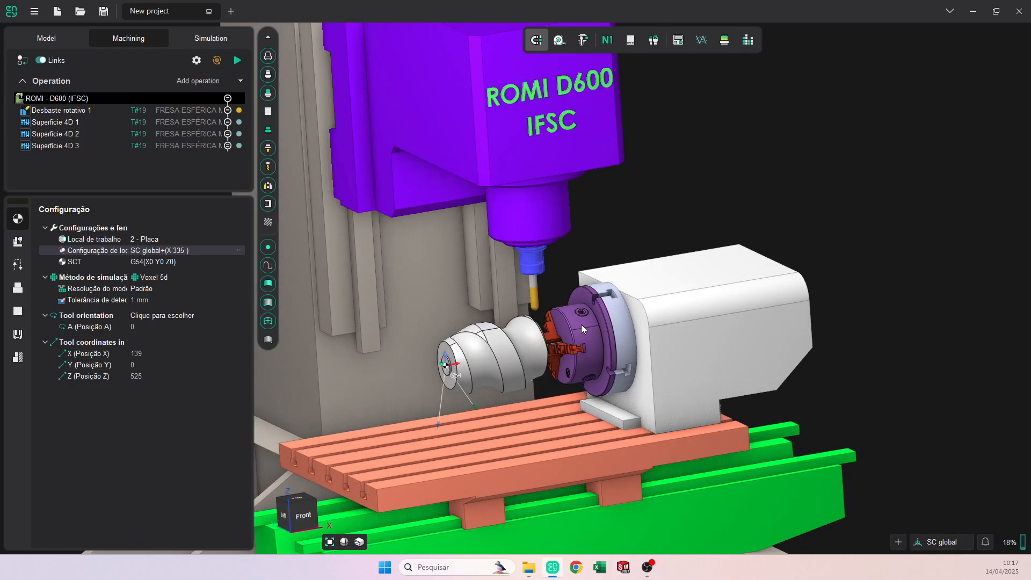
# - Run the operations and open the simulation to examine how the cylindrical stock sits against the chuck and jaws
pyautogui.click(238, 62)
pyautogui.click(215, 39)
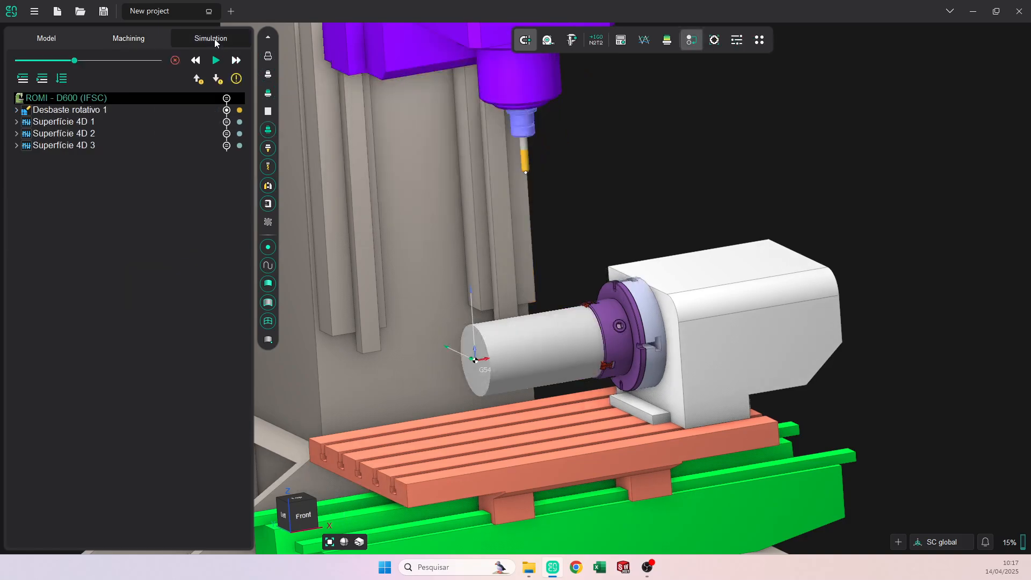
pyautogui.click(133, 40)
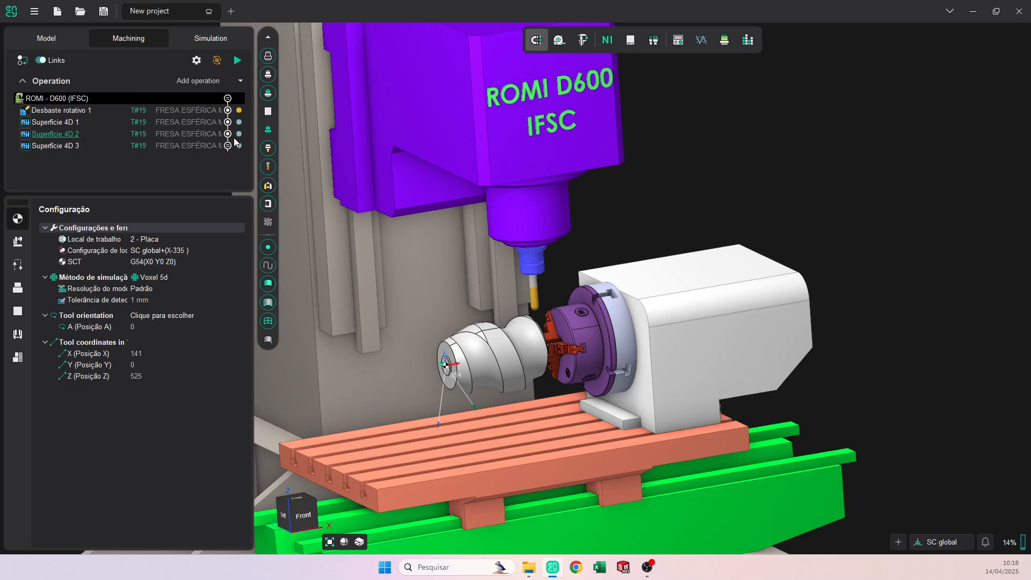
pyautogui.click(212, 43)
pyautogui.moveTo(465, 254); pyautogui.dragTo(471, 259, button='middle')
pyautogui.moveTo(580, 366); pyautogui.dragTo(570, 312, button='middle')
pyautogui.scroll(3, 570, 312)
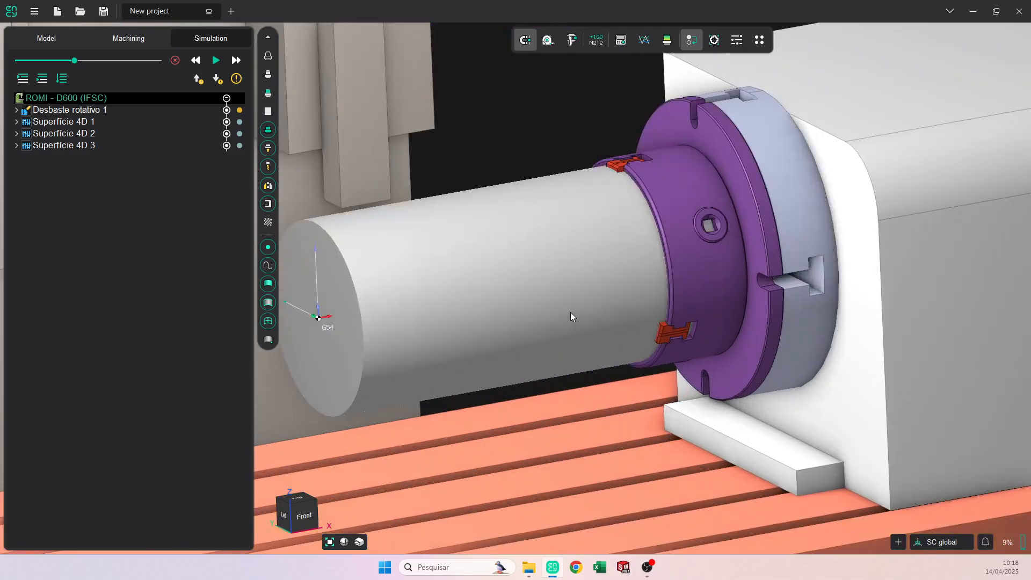
pyautogui.scroll(-3, 494, 304)
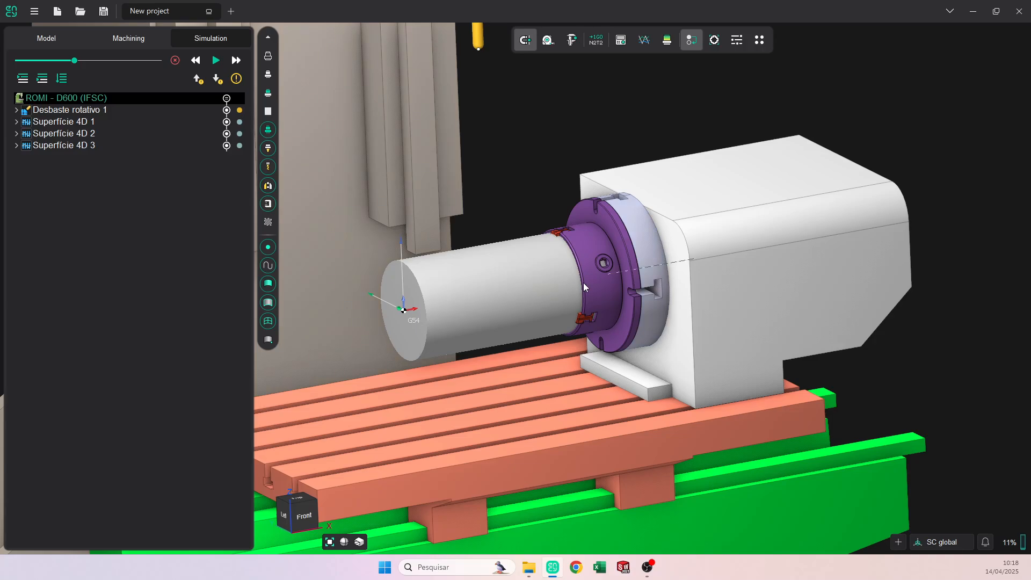
# - Start the machining simulation of Desbaste rotativo 1 and increase its playback speed while viewing the whole machine
pyautogui.click(218, 63)
pyautogui.click(93, 61)
pyautogui.click(108, 62)
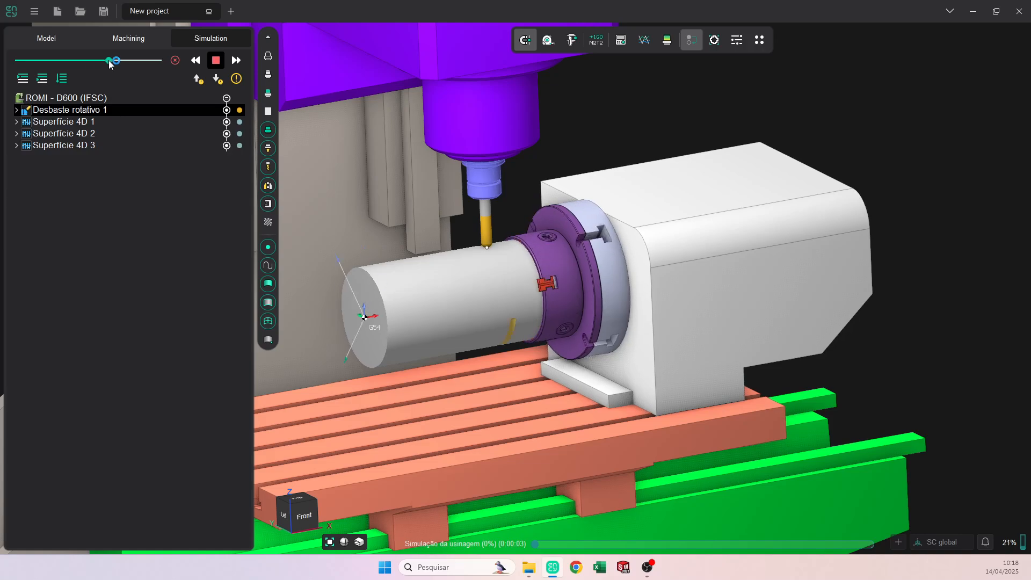
pyautogui.scroll(-7, 395, 234)
pyautogui.moveTo(453, 269); pyautogui.dragTo(612, 295, button='middle')
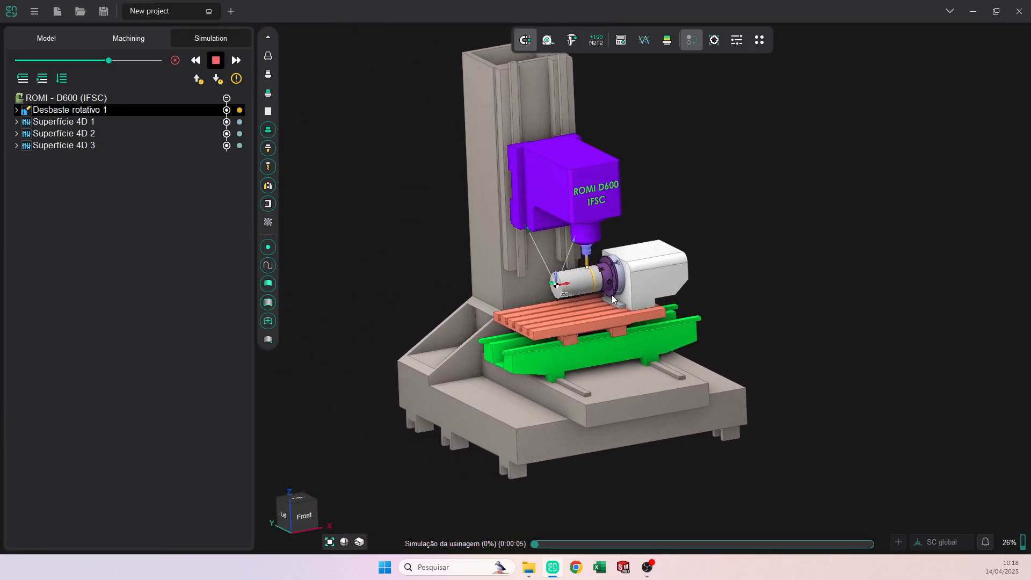
pyautogui.scroll(10, 599, 279)
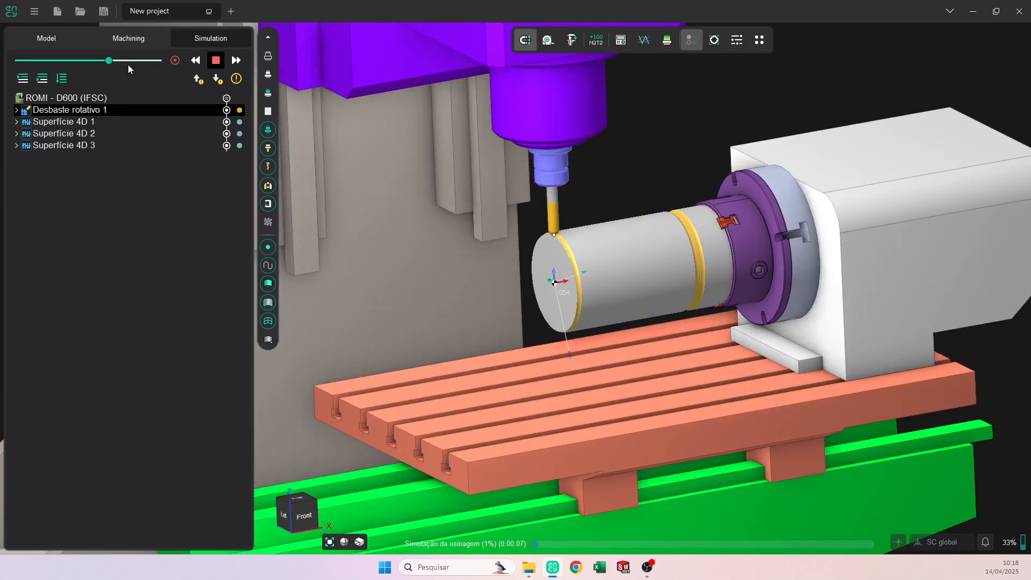
# - Speed up the roughing simulation further and examine the ball mill's cuts on the rotating stock up close
pyautogui.click(127, 61)
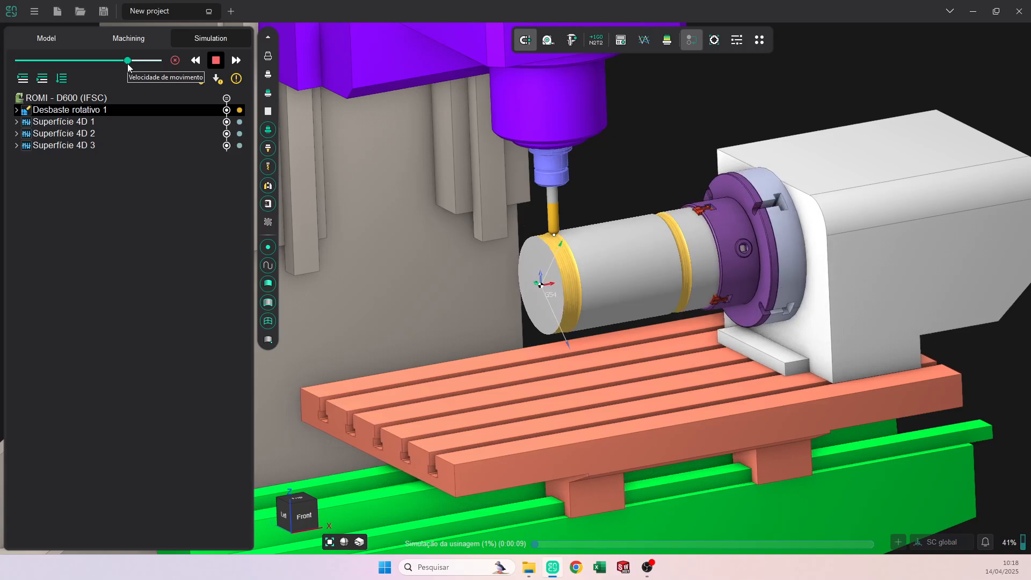
pyautogui.scroll(5, 504, 215)
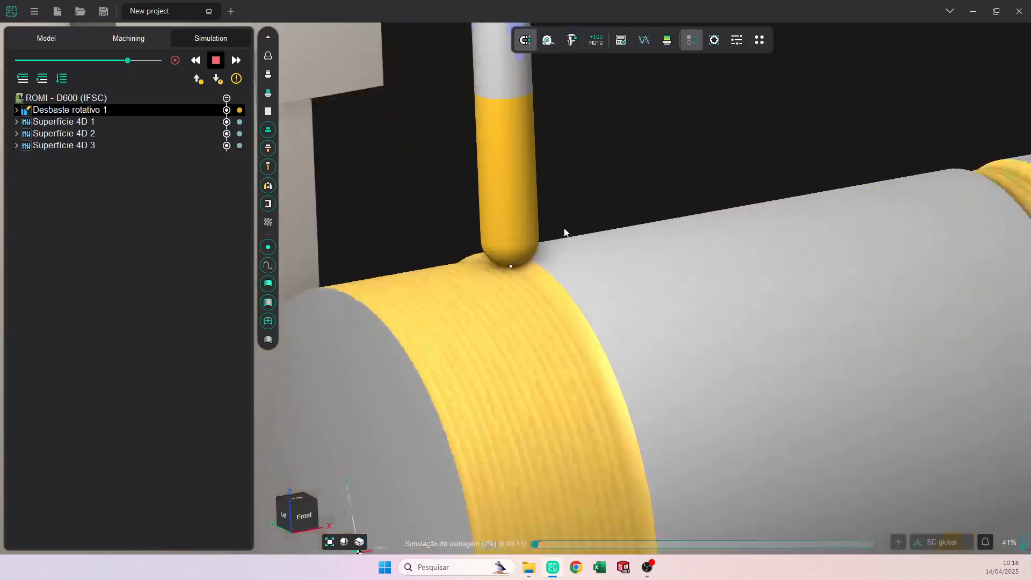
pyautogui.scroll(3, 498, 276)
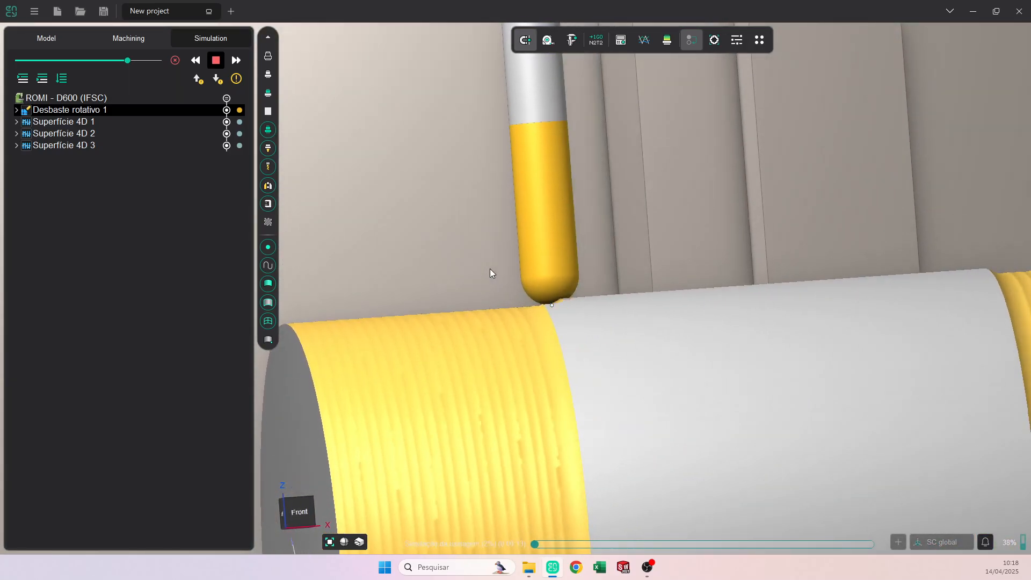
pyautogui.moveTo(491, 268); pyautogui.dragTo(507, 274, button='middle')
pyautogui.scroll(-10, 507, 274)
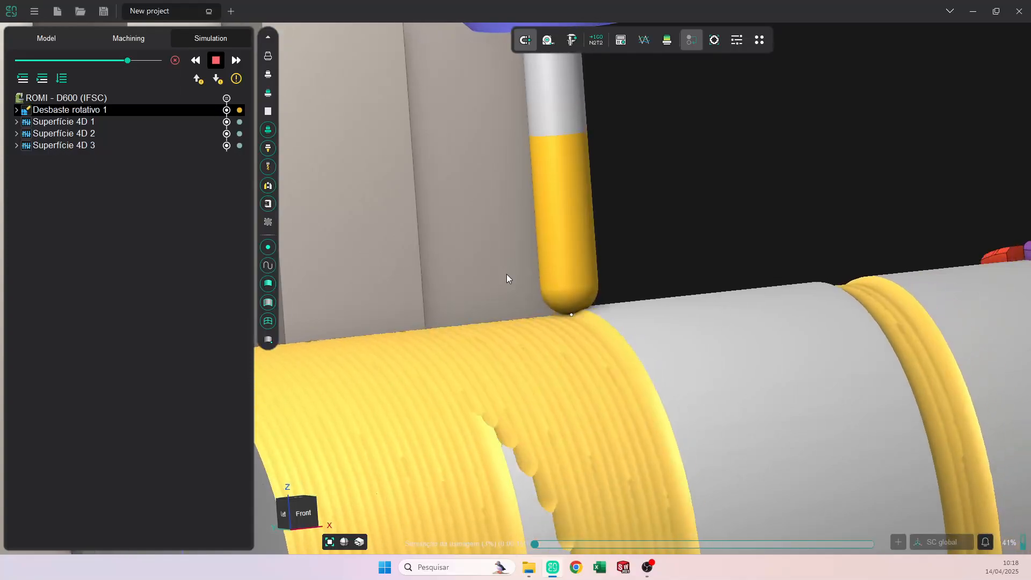
pyautogui.scroll(-6, 604, 321)
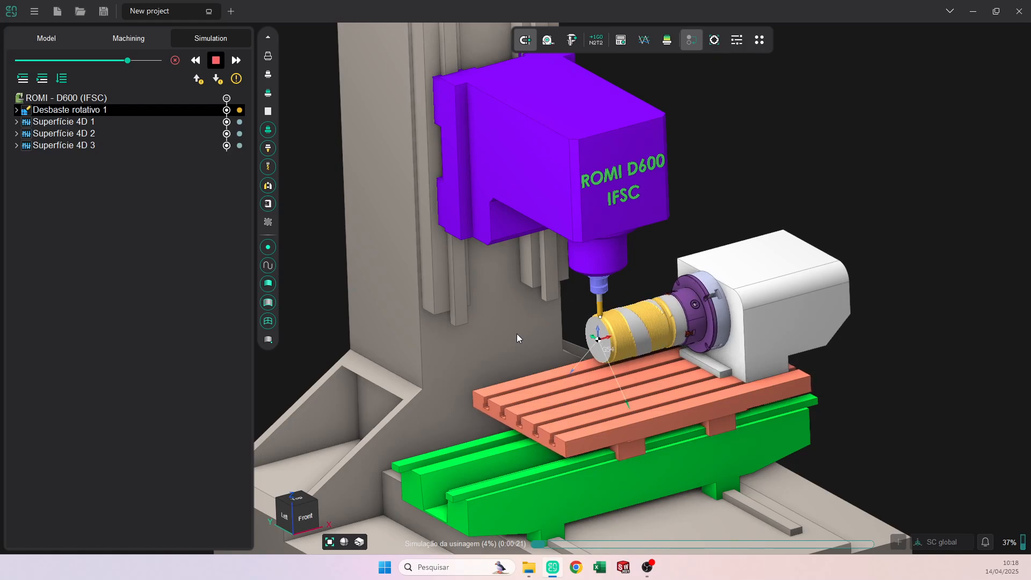
pyautogui.click(149, 61)
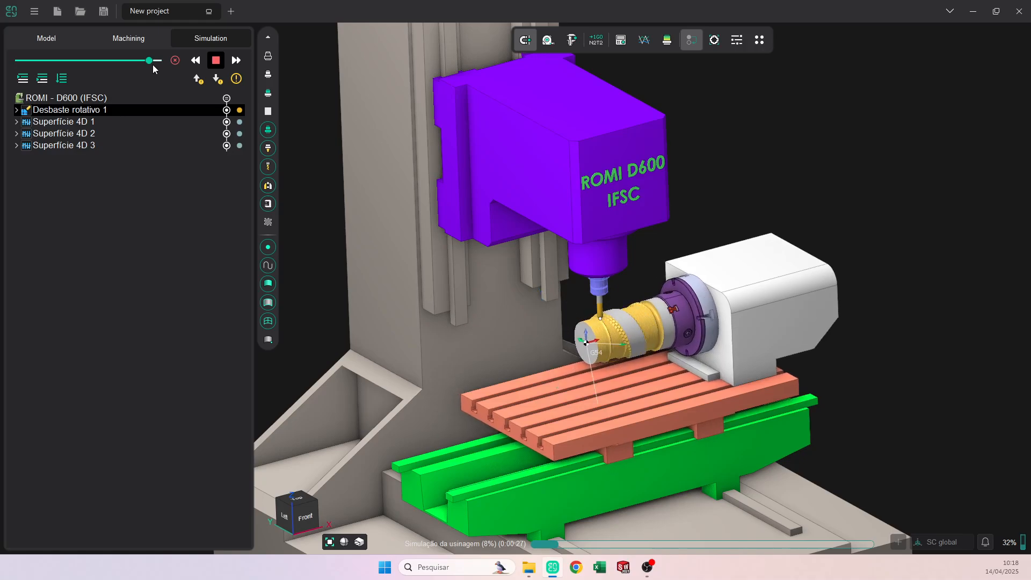
# - Return to the machining setup, show the Desbaste rotativo 1 toolpath and examine its moves near the chuck jaws
pyautogui.click(142, 43)
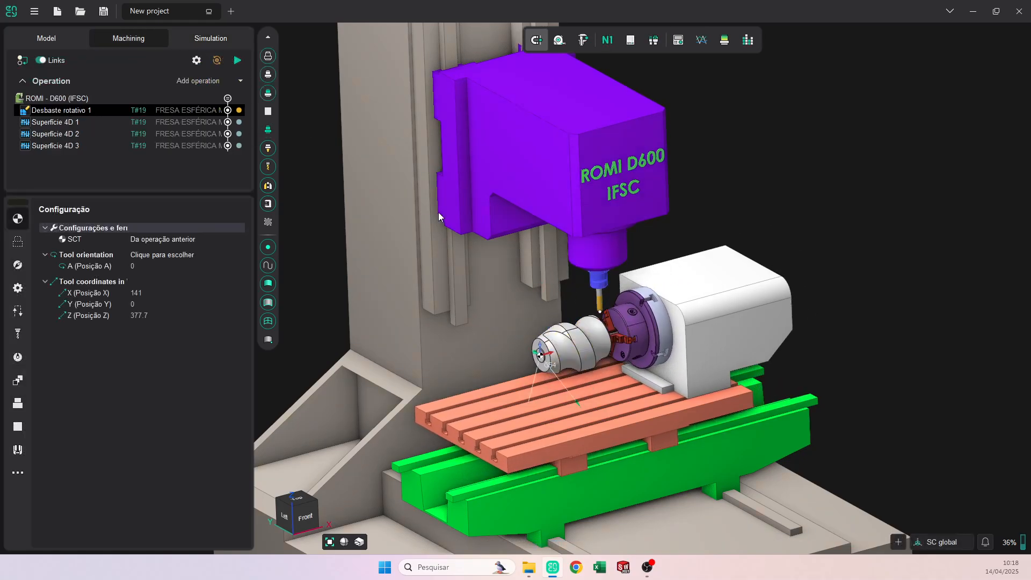
pyautogui.scroll(3, 605, 355)
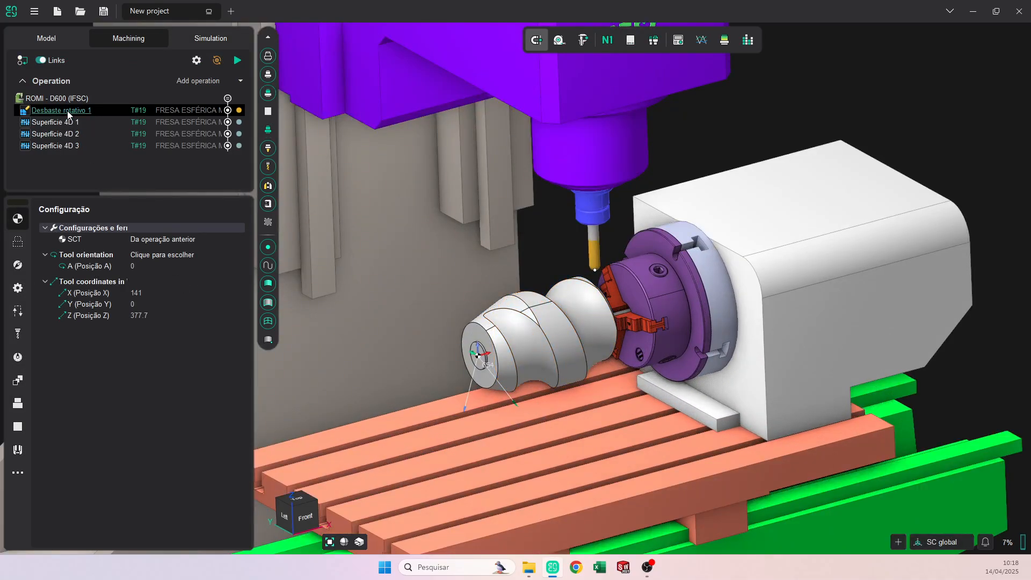
pyautogui.click(268, 222)
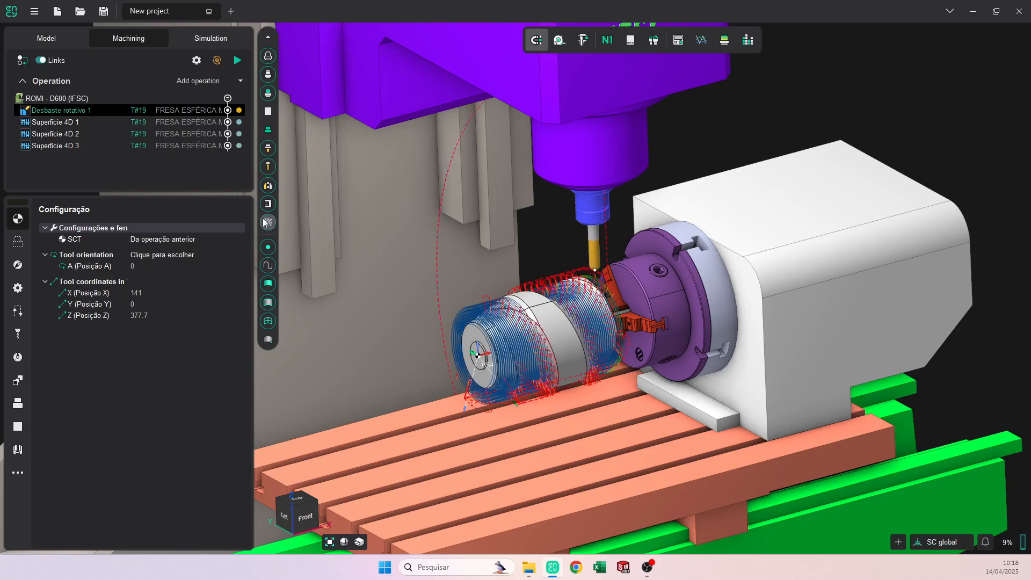
pyautogui.scroll(5, 595, 282)
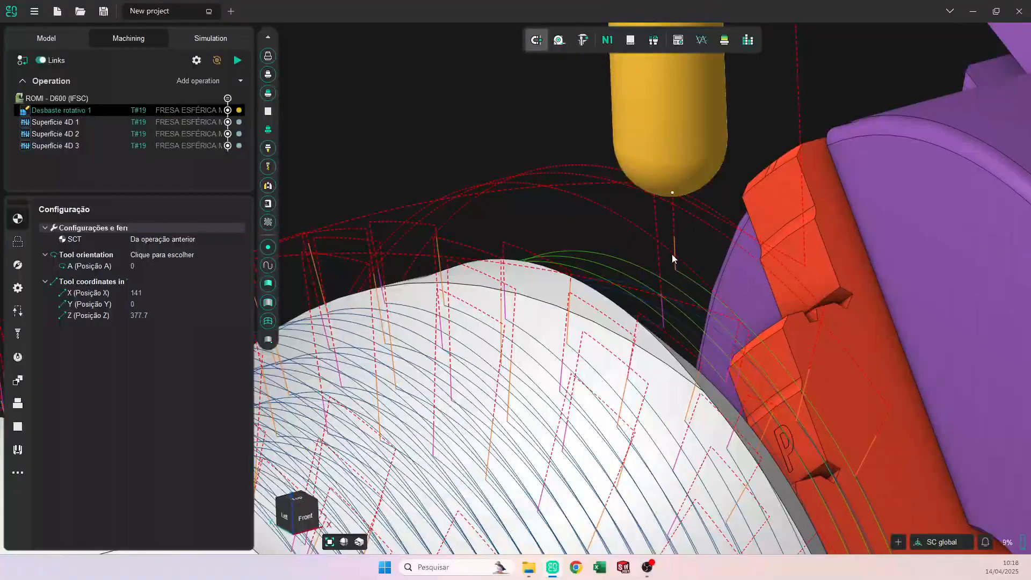
# - In the links settings of Desbaste rotativo 1, set the approach type to Por arco
pyautogui.scroll(3, 672, 255)
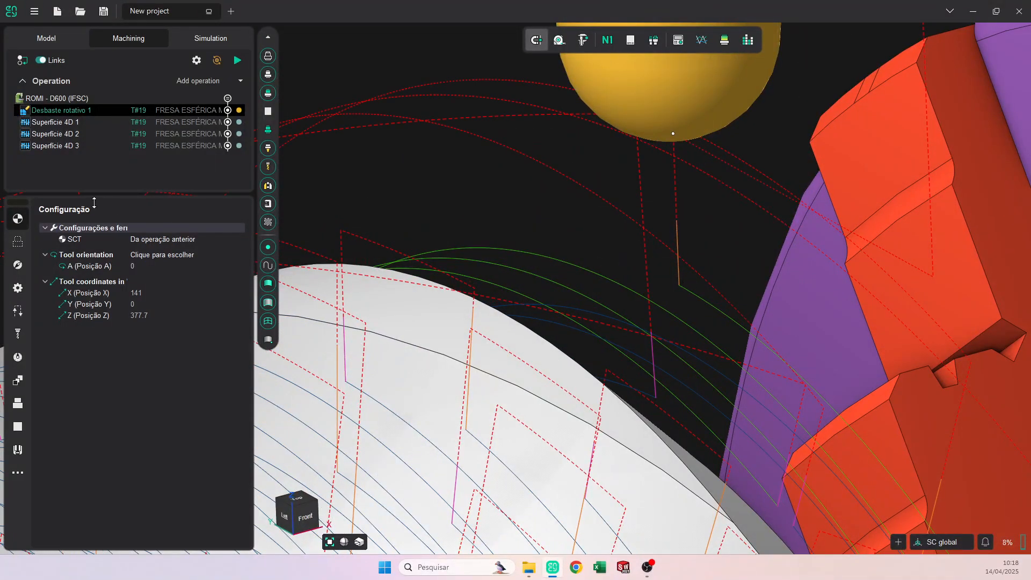
pyautogui.click(20, 265)
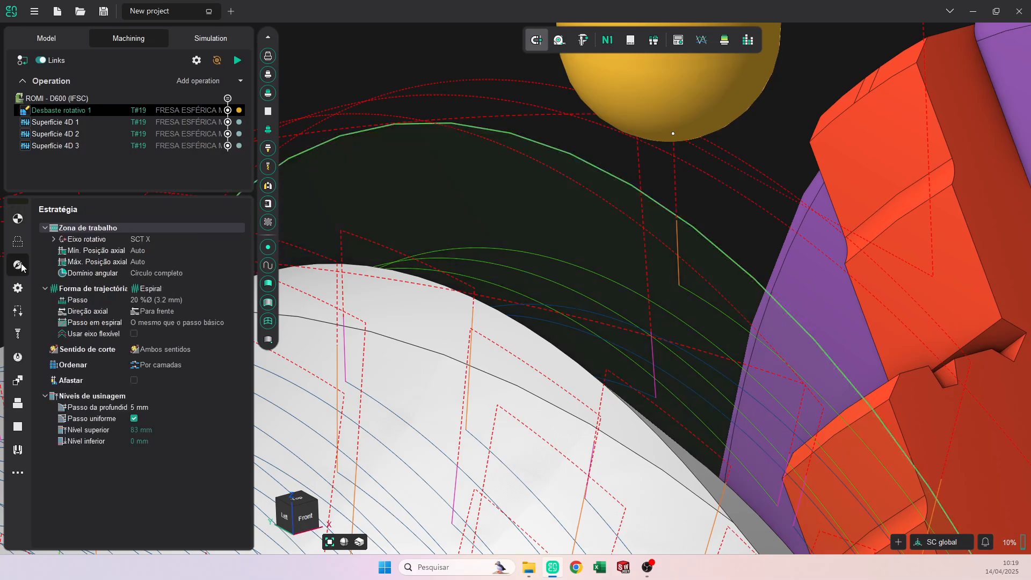
pyautogui.click(19, 311)
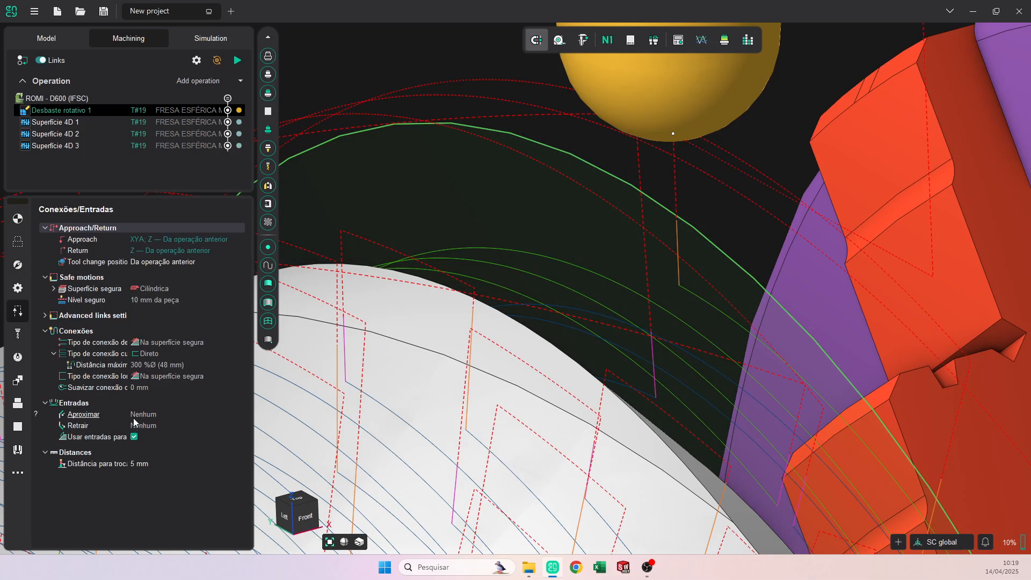
pyautogui.click(158, 415)
pyautogui.click(160, 414)
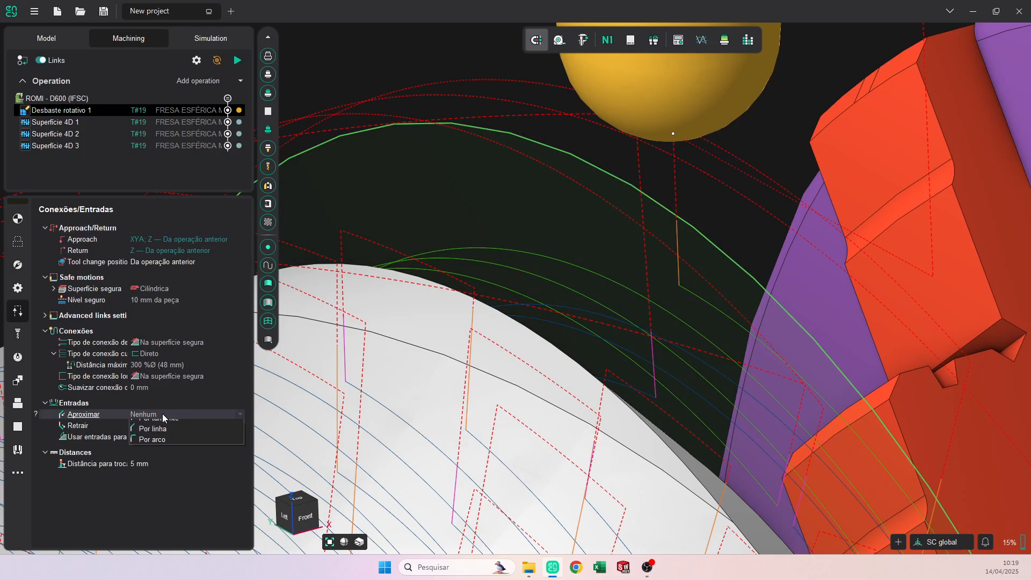
pyautogui.click(165, 468)
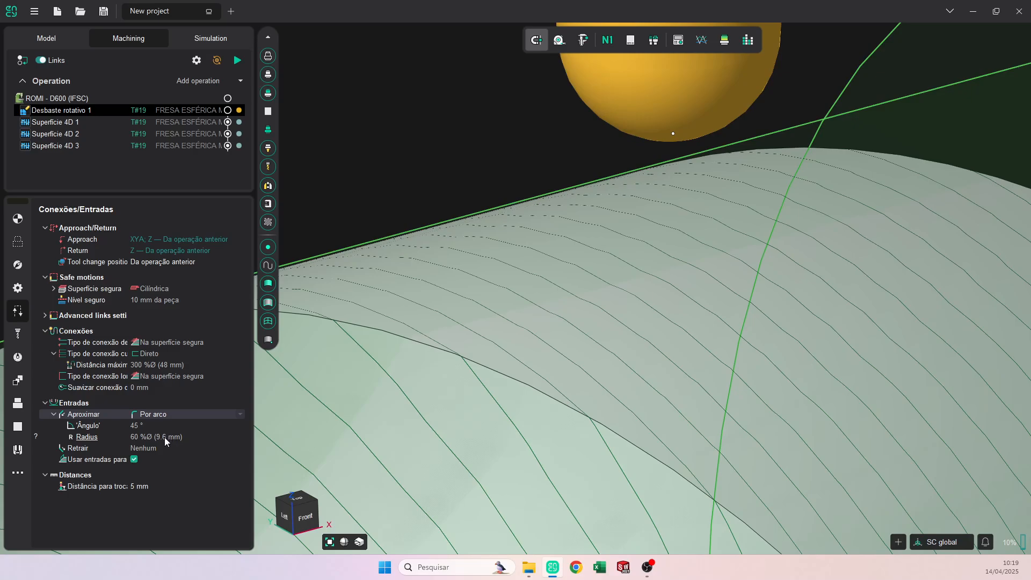
# - Set the retract type of Desbaste rotativo 1 to Por arco and examine the arc entry moves near the chuck
pyautogui.click(153, 449)
pyautogui.click(154, 449)
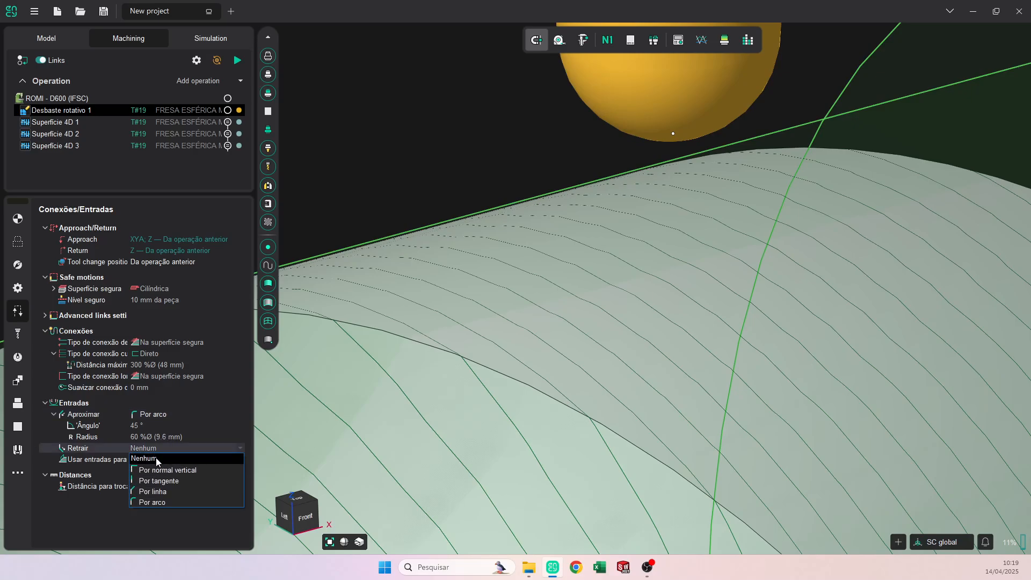
pyautogui.click(165, 504)
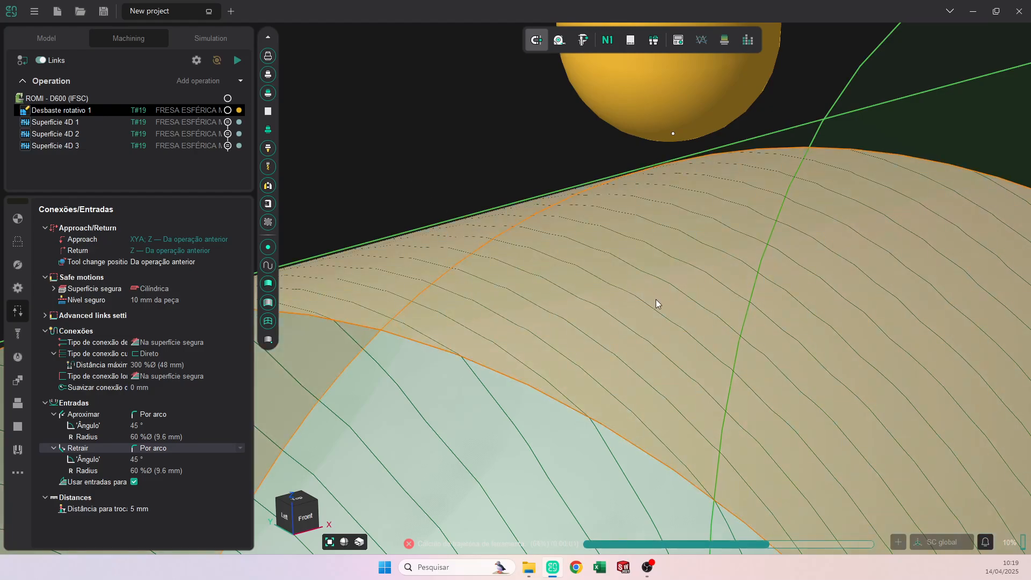
pyautogui.scroll(-8, 714, 366)
pyautogui.moveTo(694, 343); pyautogui.dragTo(584, 160, button='middle')
pyautogui.scroll(8, 639, 313)
pyautogui.scroll(5, 640, 313)
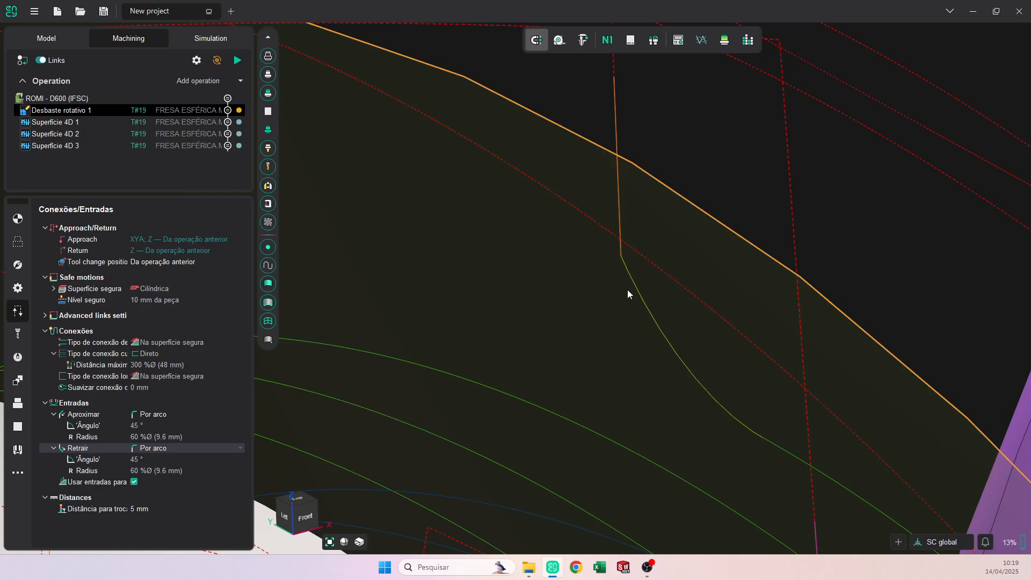
pyautogui.scroll(-3, 675, 301)
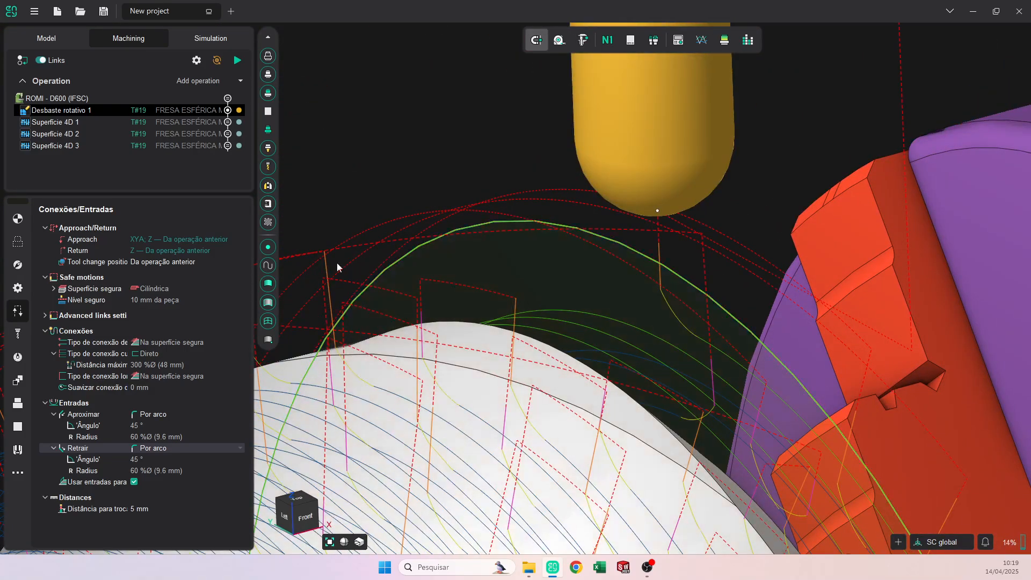
# - Reset the machining simulation, run it again from the uncut stock and watch the roughing from several angles
pyautogui.click(212, 40)
pyautogui.scroll(-5, 580, 283)
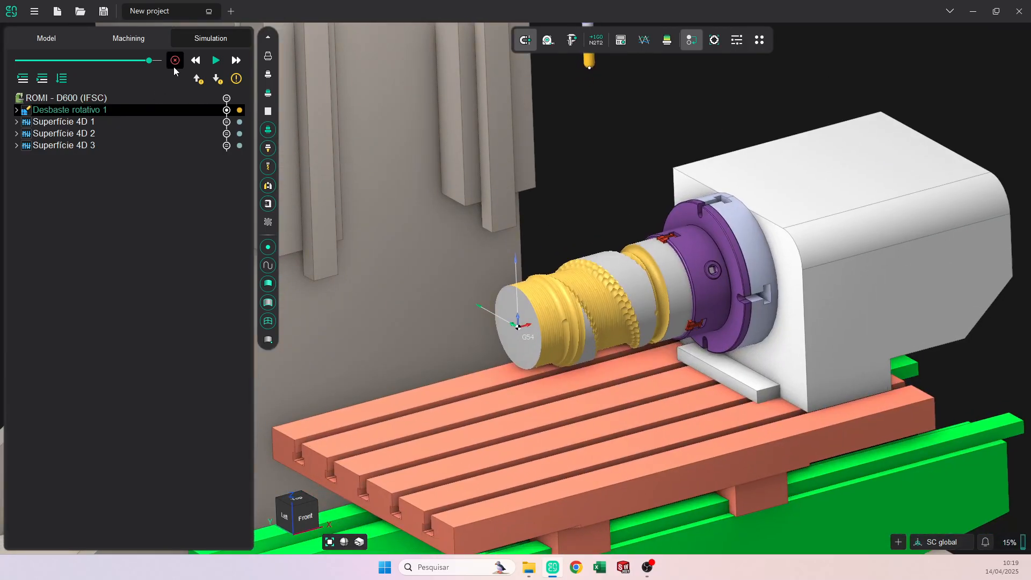
pyautogui.click(176, 63)
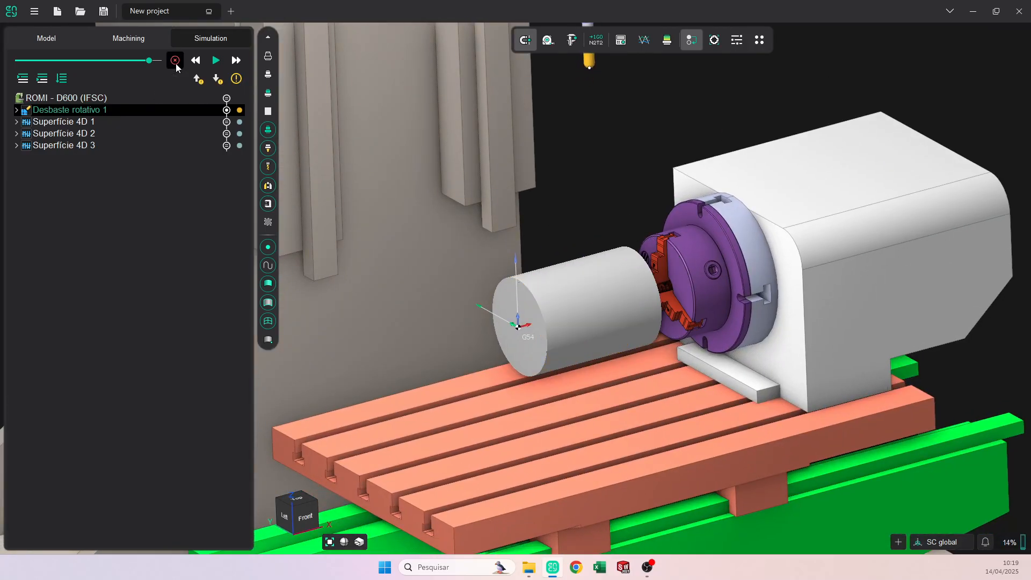
pyautogui.click(217, 62)
pyautogui.scroll(3, 746, 326)
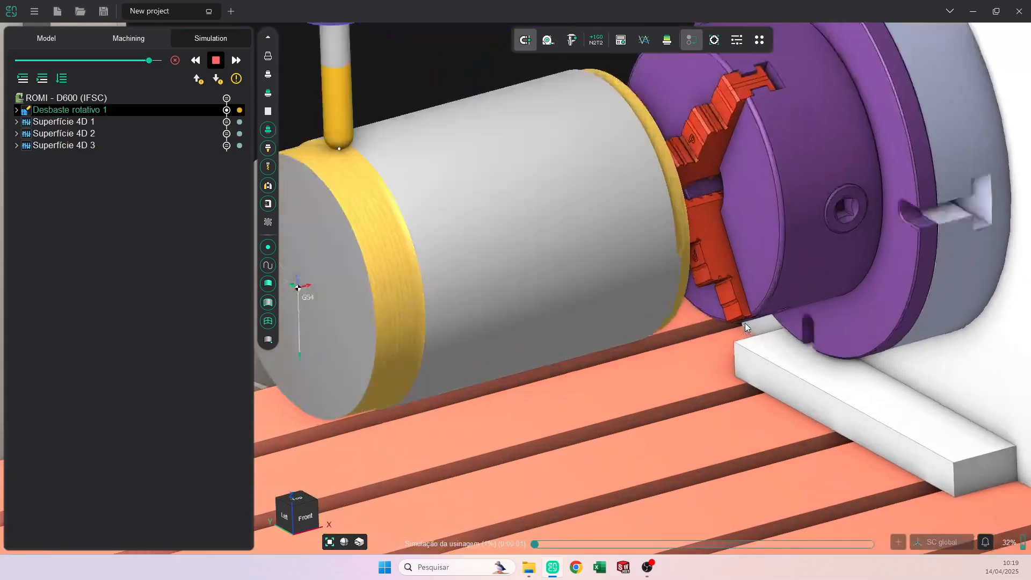
pyautogui.moveTo(745, 323); pyautogui.dragTo(750, 271, button='middle')
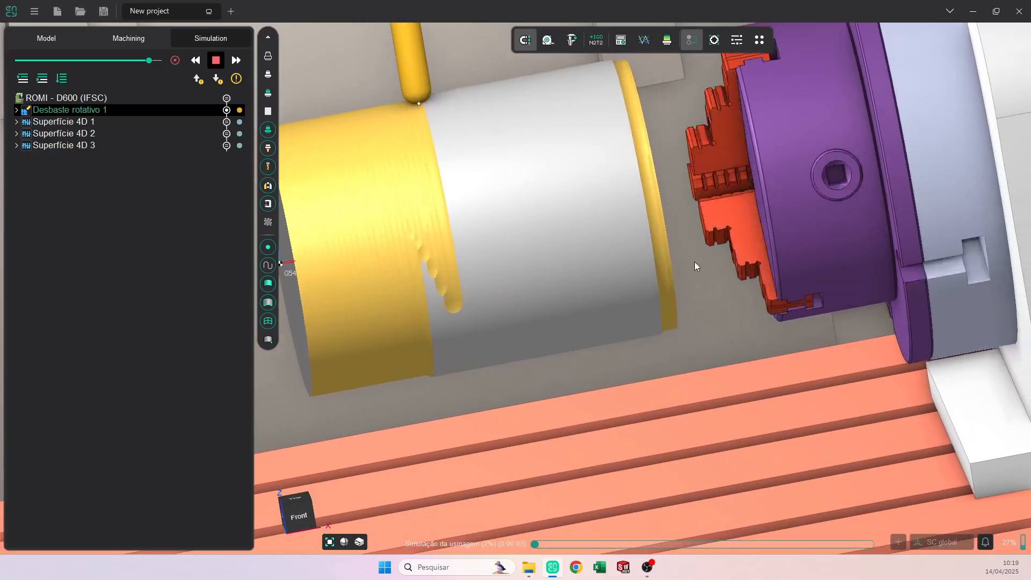
pyautogui.scroll(-4, 597, 284)
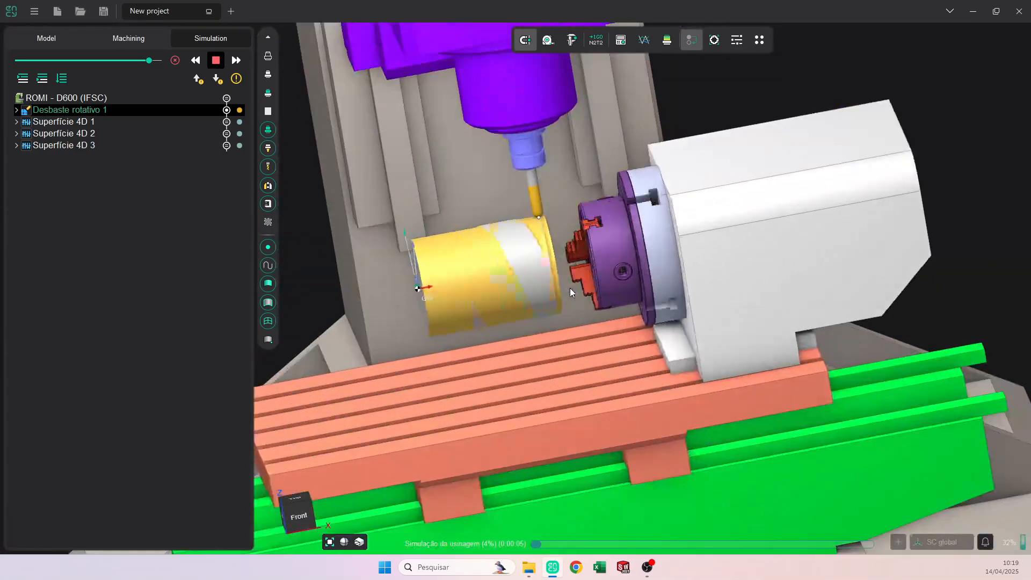
pyautogui.moveTo(570, 288)
pyautogui.mouseDown(button='middle')
pyautogui.moveTo(592, 301)
pyautogui.moveTo(568, 279)
pyautogui.mouseUp(button='middle')
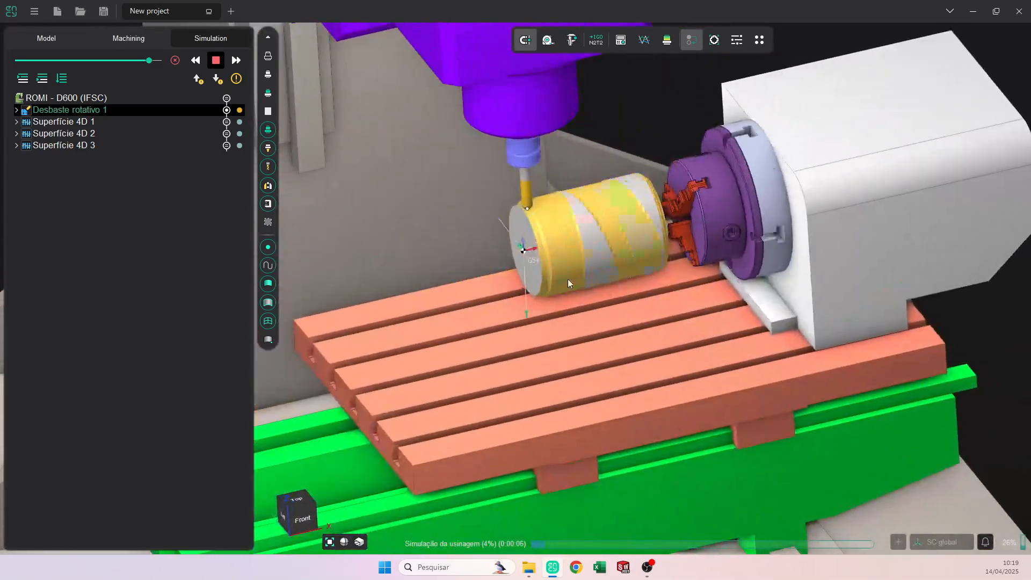
# - Show the part model inside the simulated stock and follow the rest of the rotary roughing with the machine in view
pyautogui.click(273, 76)
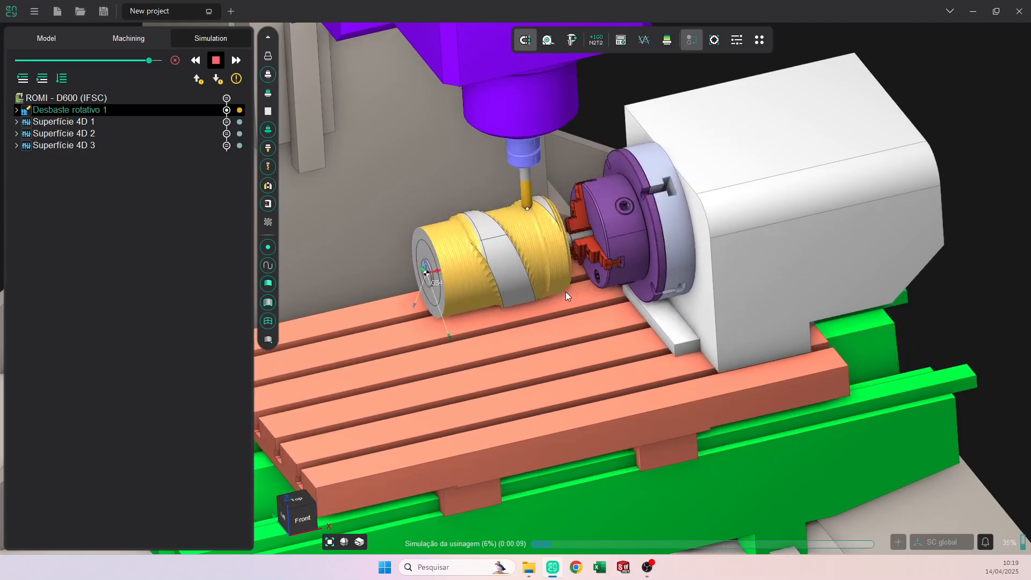
pyautogui.moveTo(566, 291); pyautogui.dragTo(695, 279, button='middle')
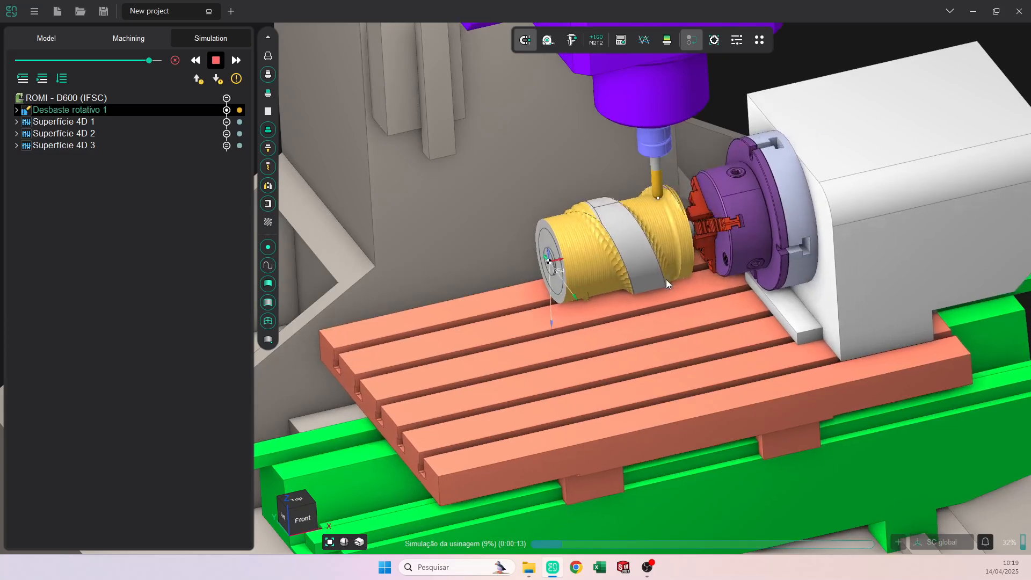
pyautogui.scroll(-5, 666, 280)
pyautogui.scroll(3, 682, 256)
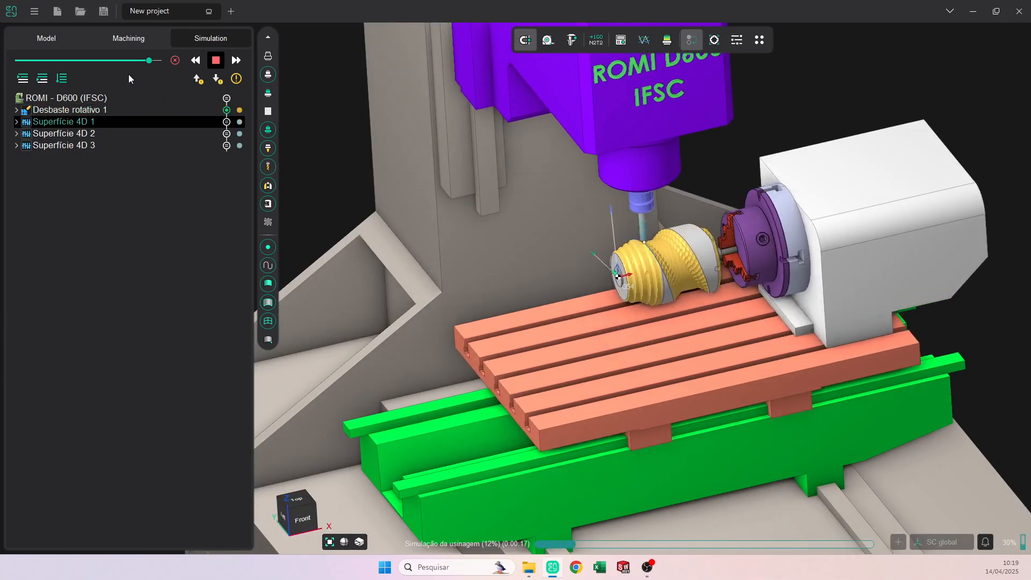
# - Slow down the simulation for Superfície 4D 1 and examine the finishing cut in the helical groove up close
pyautogui.moveTo(149, 60); pyautogui.dragTo(107, 60)
pyautogui.scroll(5, 660, 271)
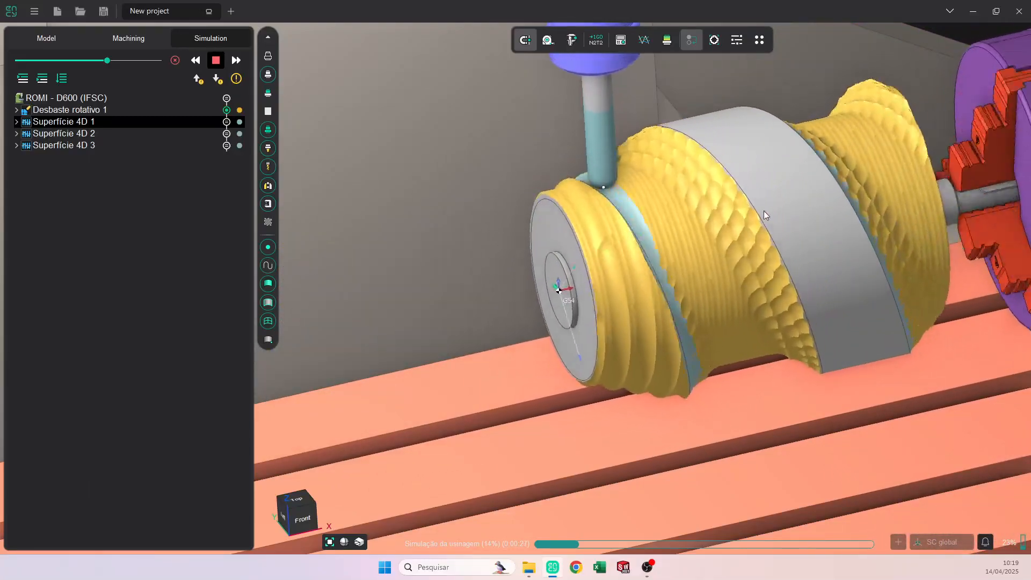
pyautogui.scroll(-3, 789, 208)
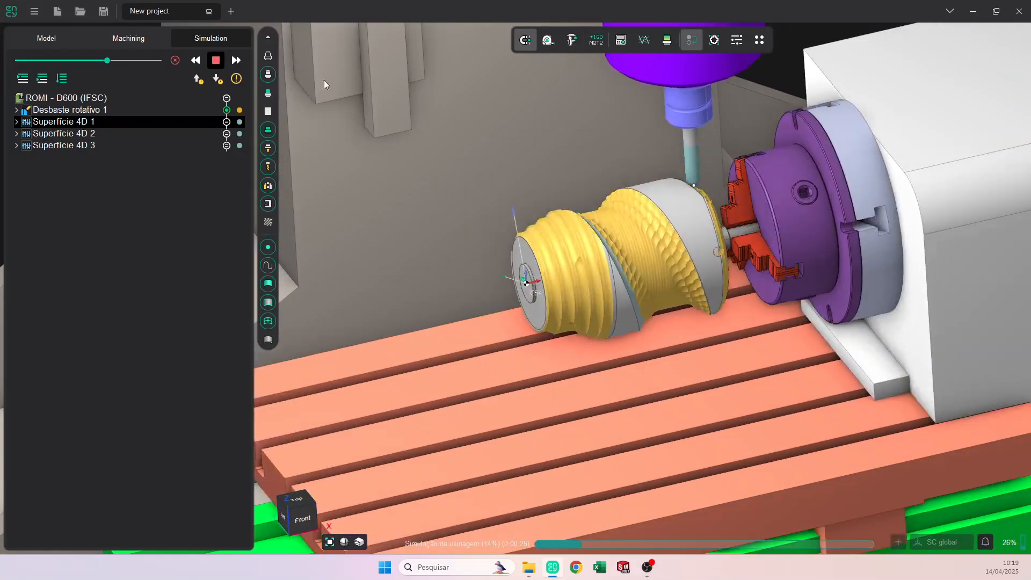
# - Set the colour of Superfície 4D 2 to magenta (DE5FDF) and that of Superfície 4D 3 to orange (D79467)
pyautogui.click(240, 135)
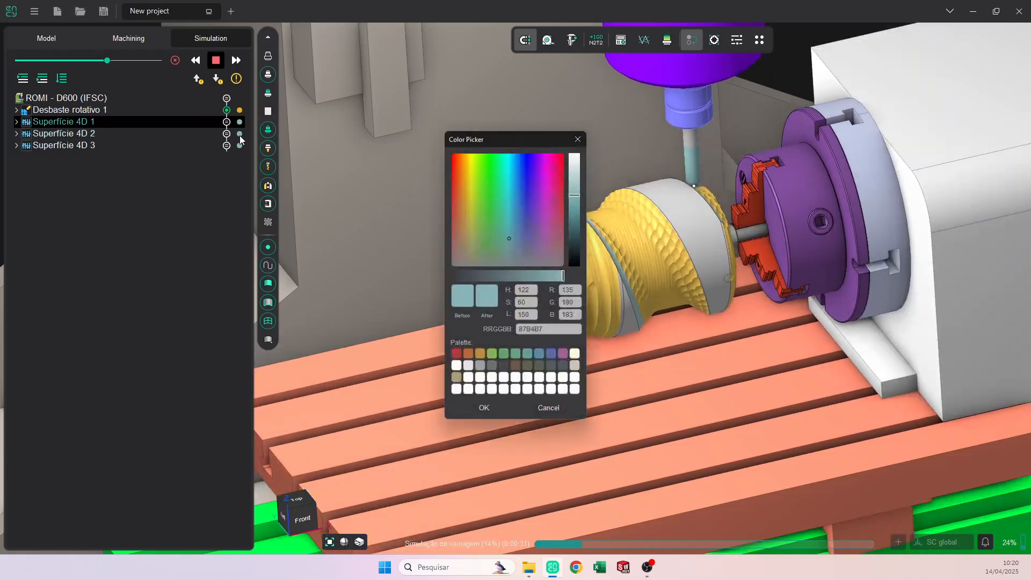
pyautogui.click(517, 195)
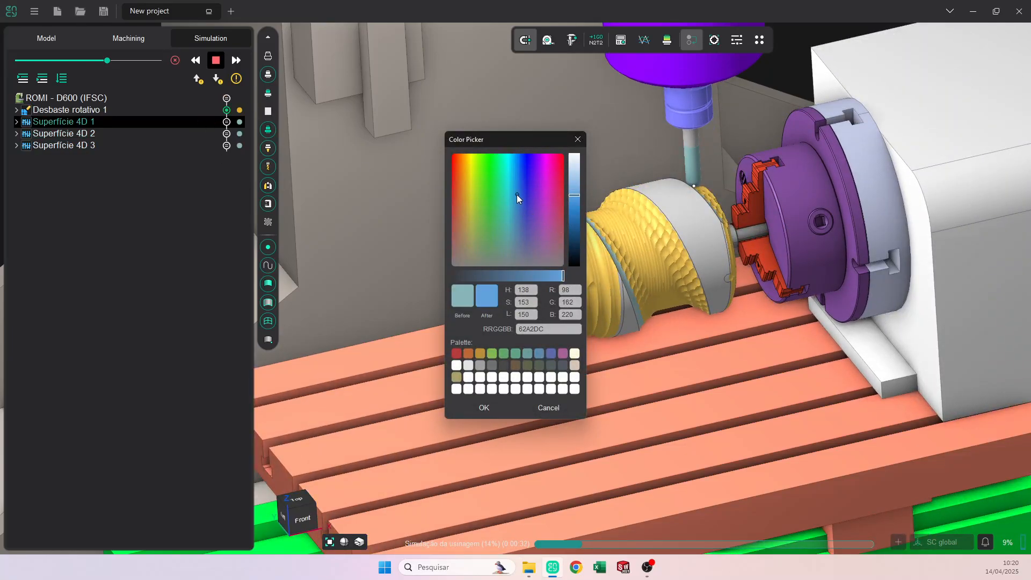
pyautogui.click(546, 191)
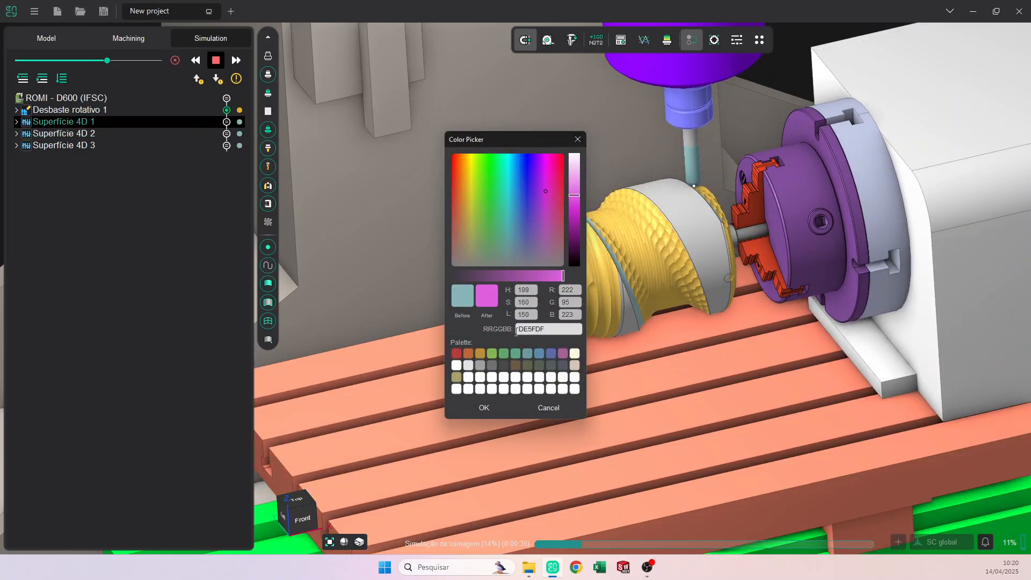
pyautogui.click(490, 407)
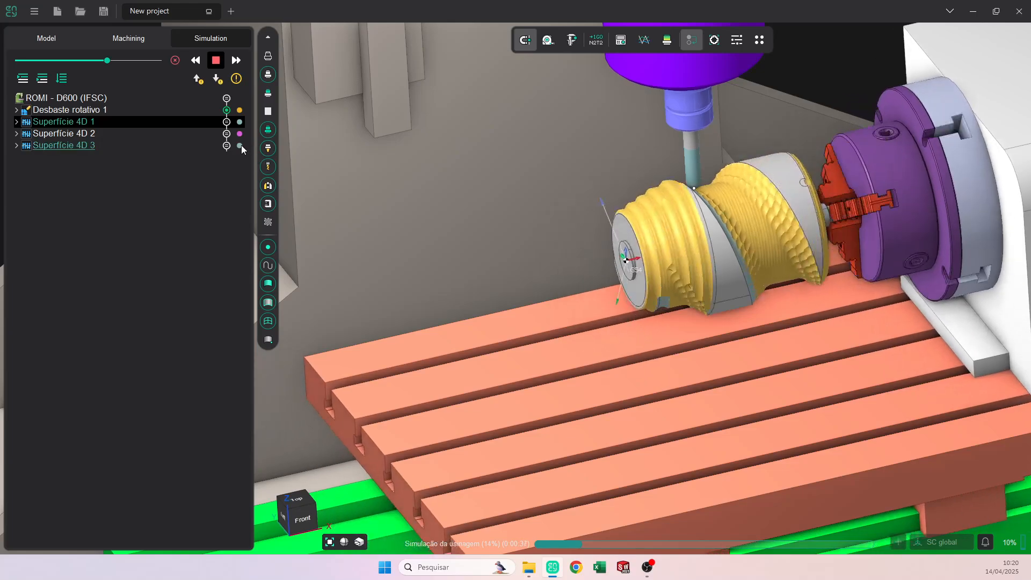
pyautogui.click(240, 145)
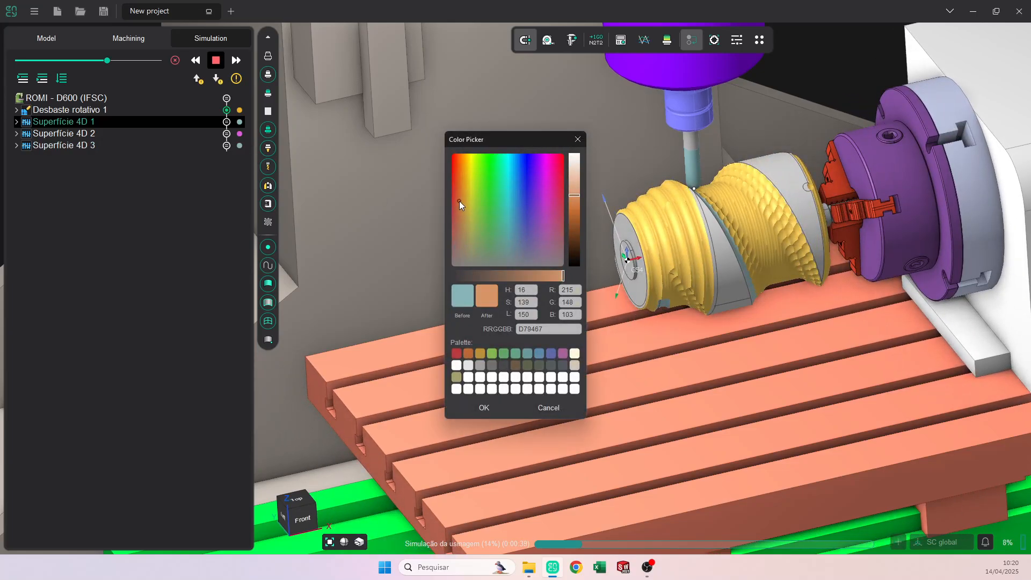
pyautogui.click(483, 407)
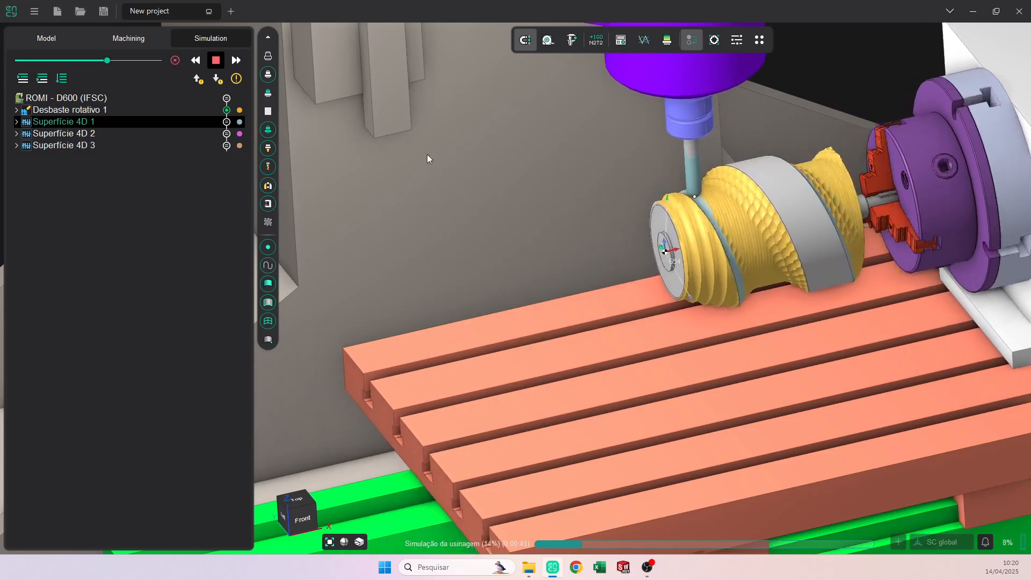
# - Adjust the playback speed of the Superfície 4D 1 simulation, examine the tool's linking moves across the groove and stop playback
pyautogui.moveTo(717, 203); pyautogui.dragTo(677, 206, button='middle')
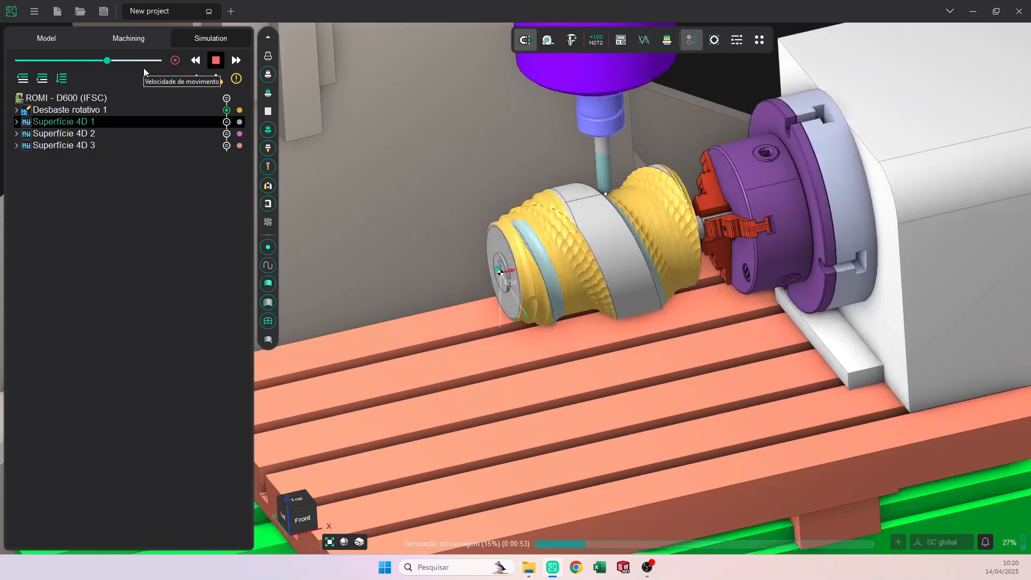
pyautogui.click(118, 60)
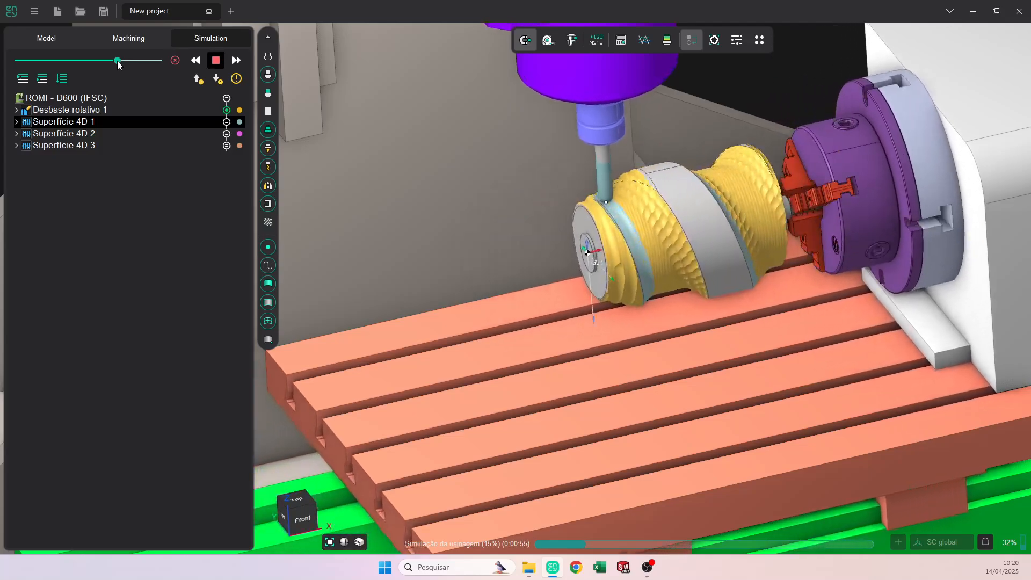
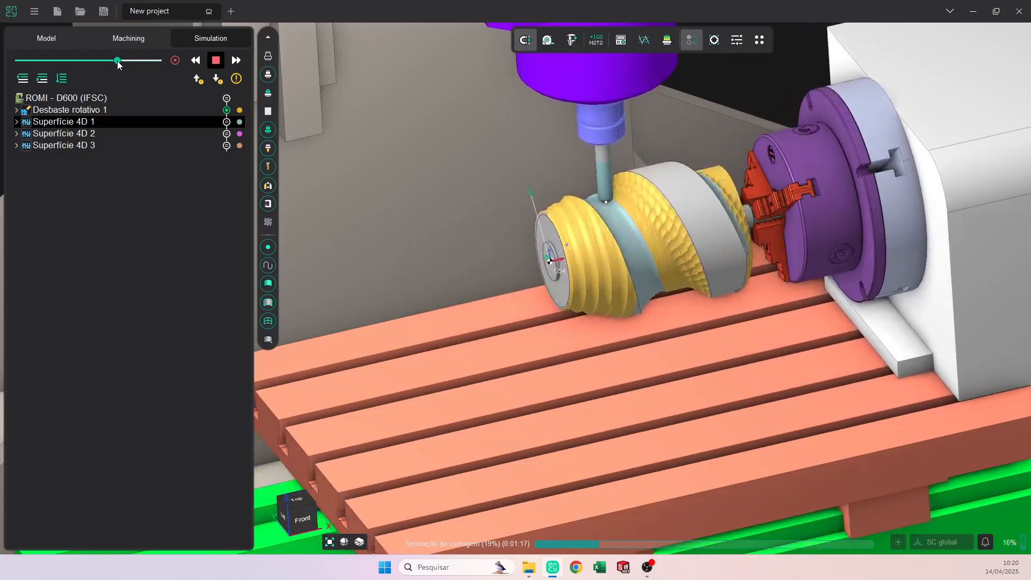
pyautogui.moveTo(117, 60); pyautogui.dragTo(102, 61)
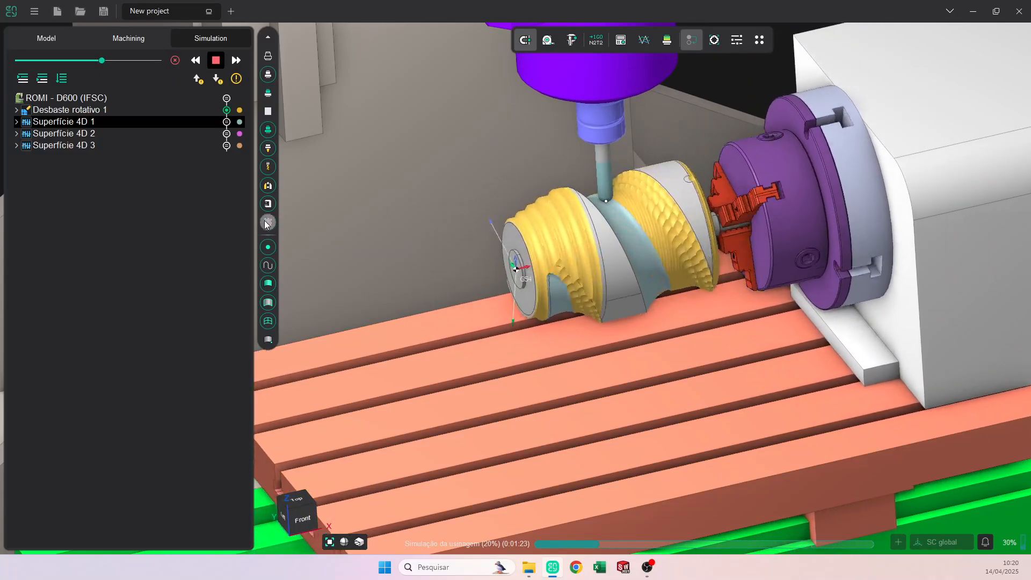
pyautogui.scroll(5, 672, 251)
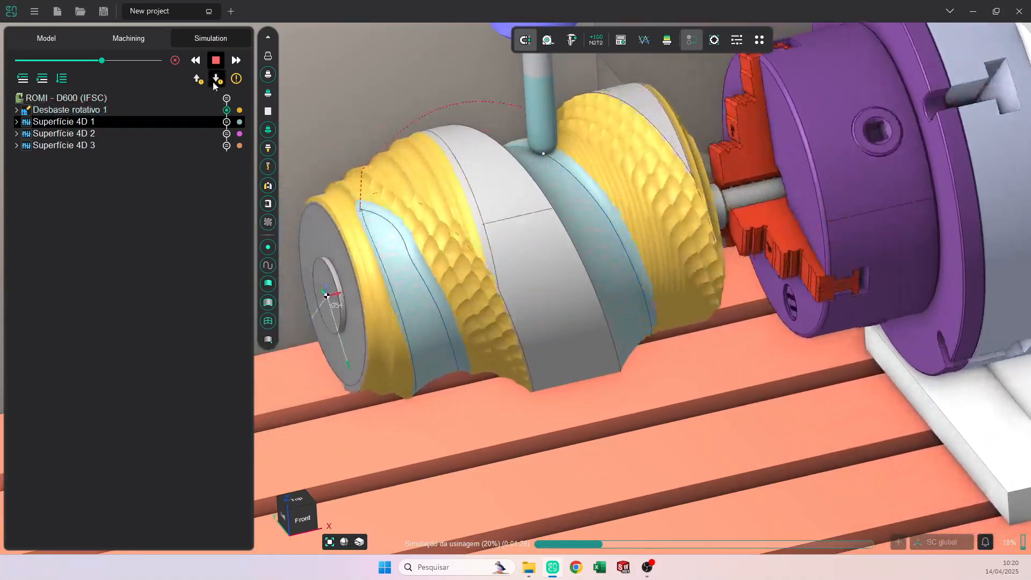
pyautogui.click(217, 62)
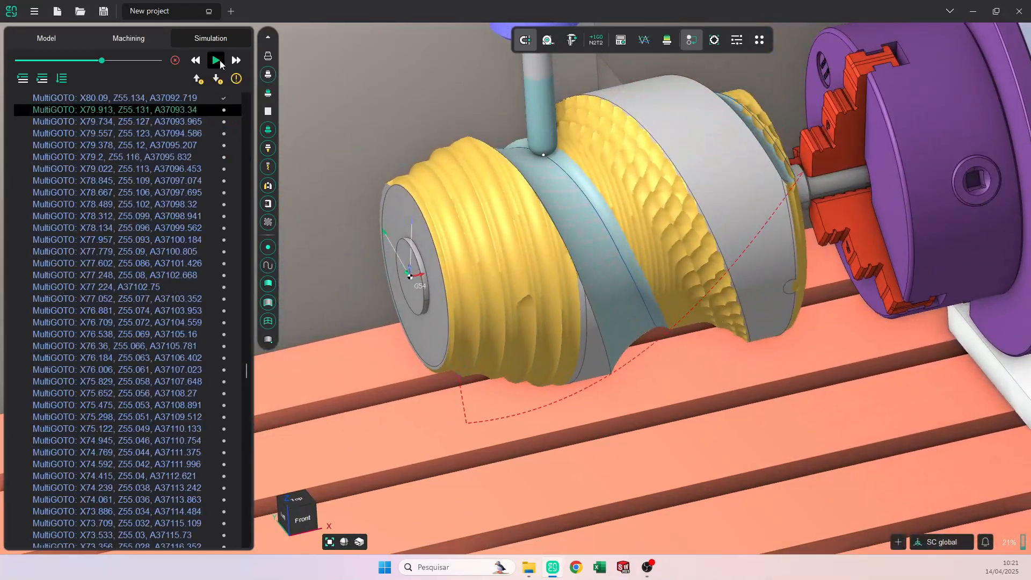
# - Return to the machining setup and examine the Superfície 4D 1 toolpath with its rapid links between groove passes
pyautogui.click(141, 41)
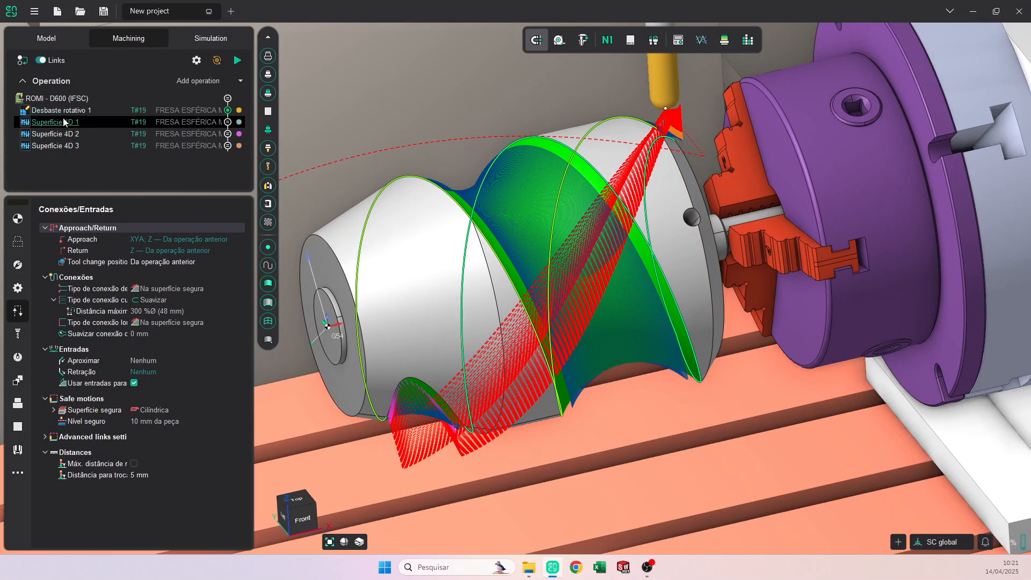
pyautogui.scroll(-4, 579, 218)
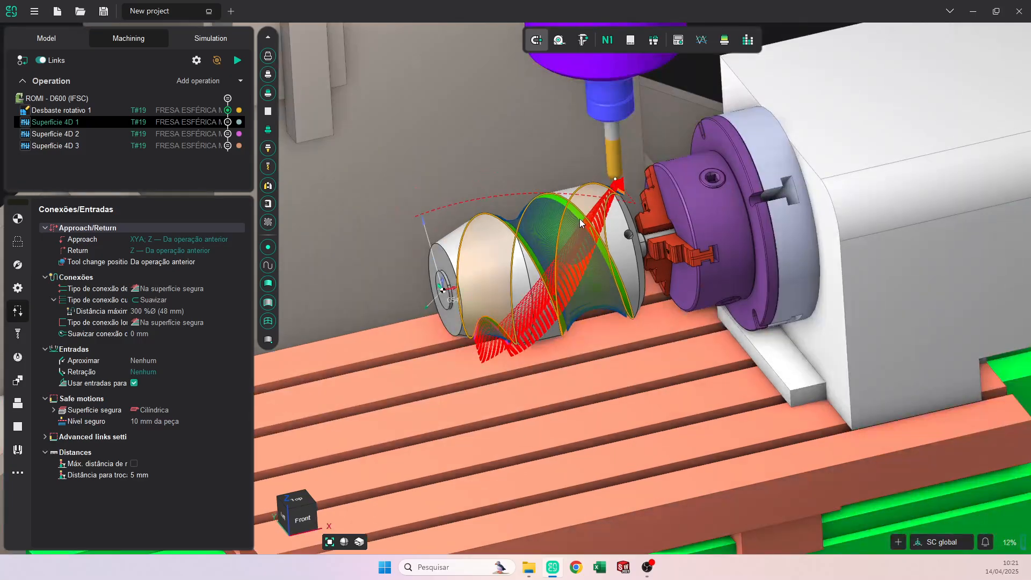
pyautogui.scroll(5, 579, 218)
pyautogui.scroll(-2, 586, 220)
pyautogui.moveTo(588, 222); pyautogui.dragTo(559, 217, button='middle')
pyautogui.scroll(3, 615, 194)
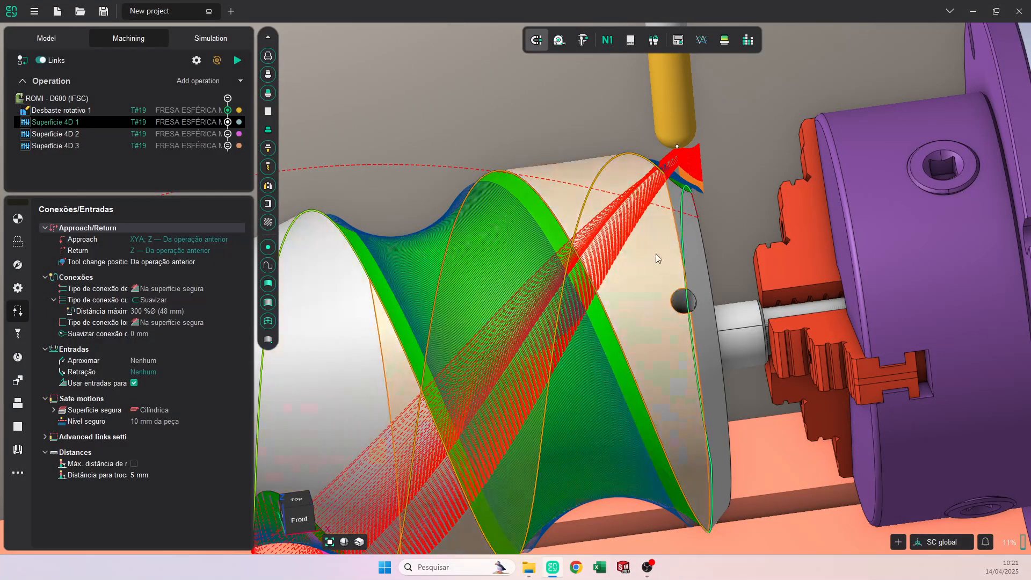
# - Set the approach of Superfície 4D 1 to Por arco in its entry settings
pyautogui.scroll(2, 673, 234)
pyautogui.scroll(-3, 671, 232)
pyautogui.moveTo(671, 232); pyautogui.dragTo(652, 185, button='middle')
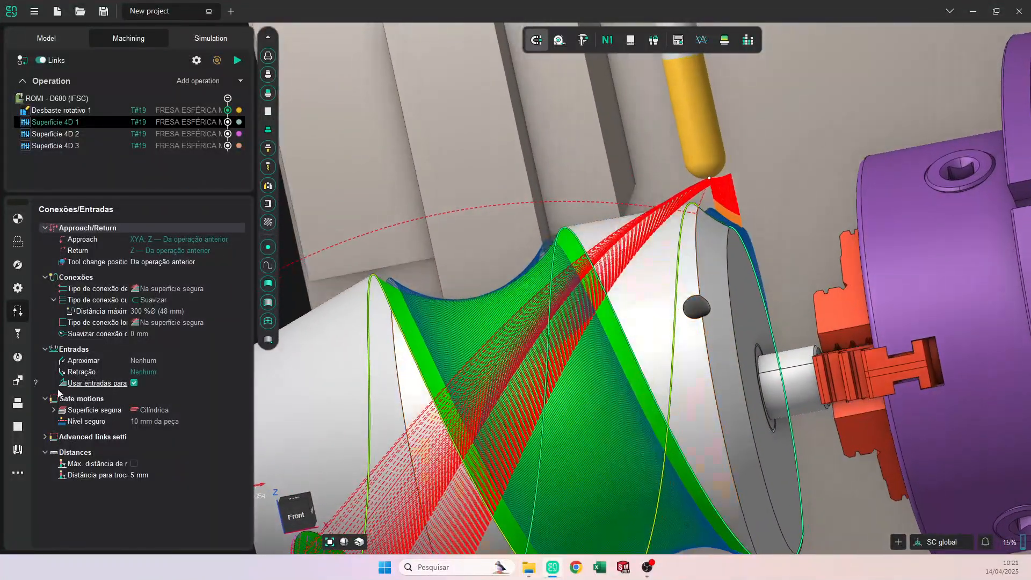
pyautogui.click(143, 360)
pyautogui.click(166, 447)
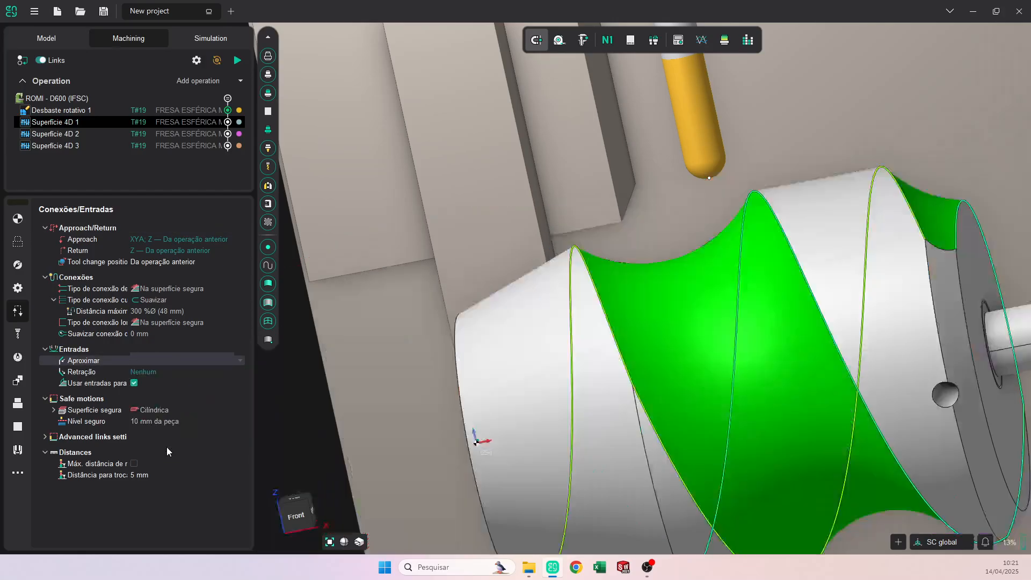
pyautogui.click(169, 360)
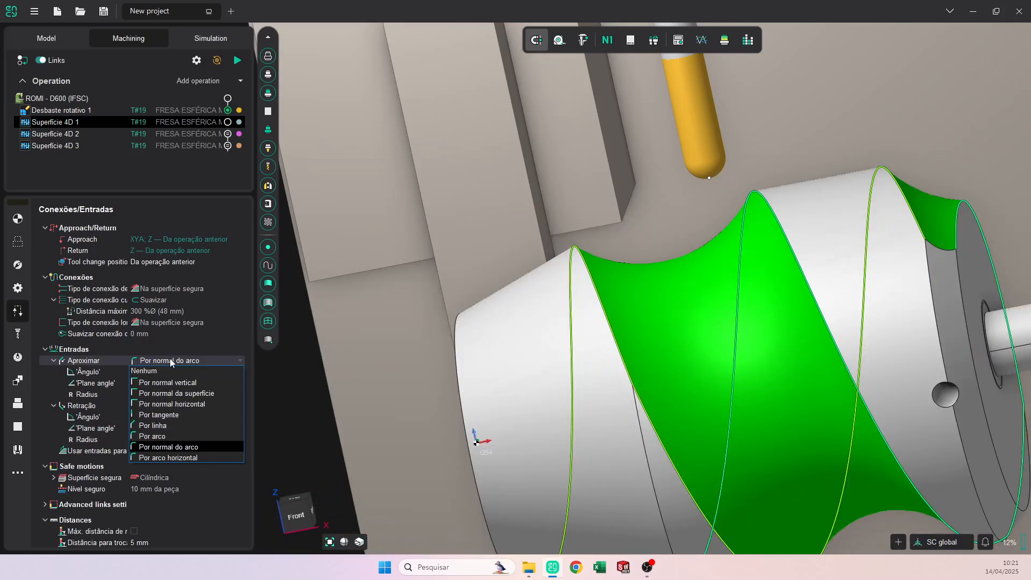
pyautogui.click(204, 436)
pyautogui.click(174, 361)
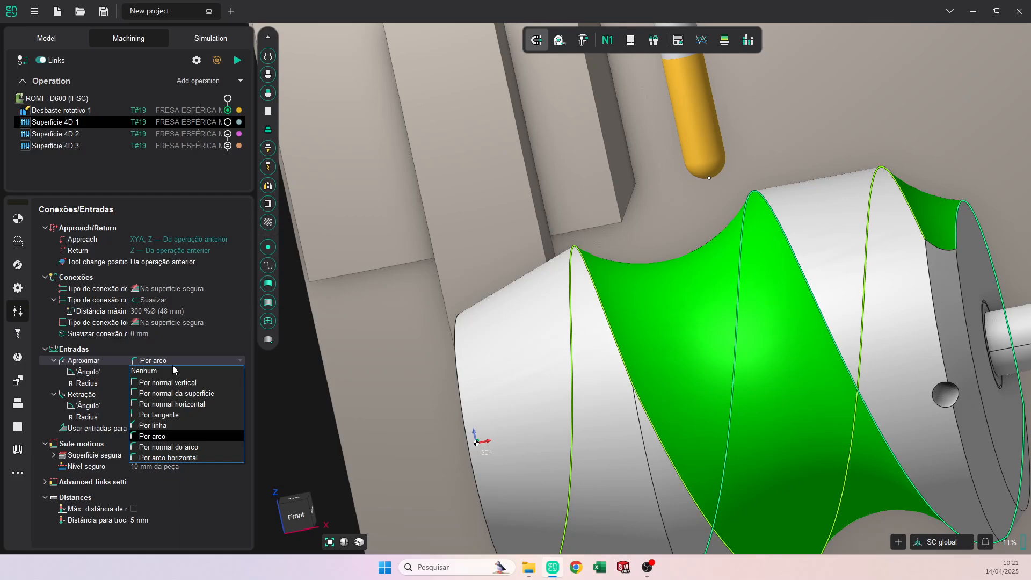
pyautogui.click(166, 435)
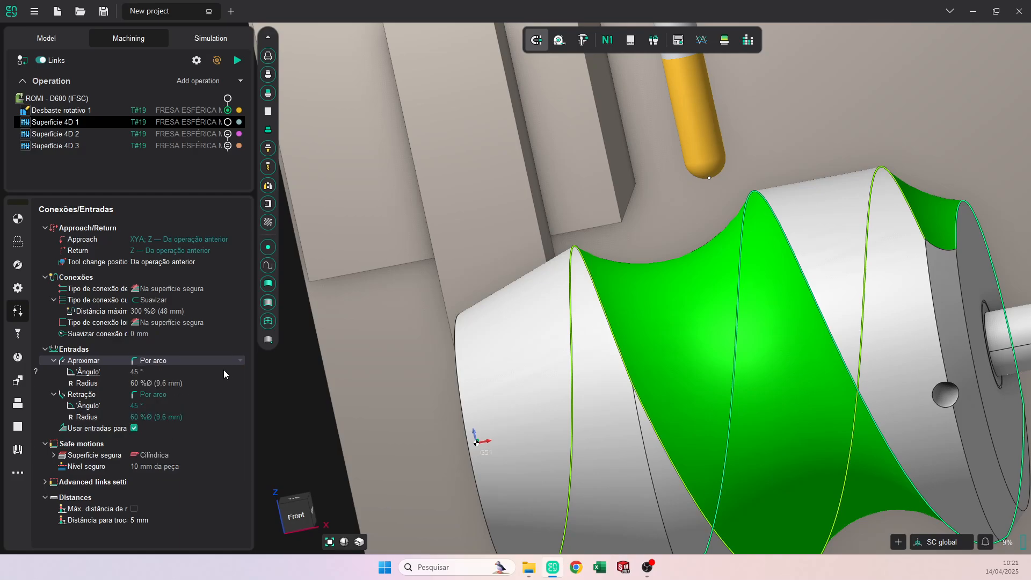
# - Set the approach of Superfície 4D 2 and Superfície 4D 3 to Por arco
pyautogui.click(64, 134)
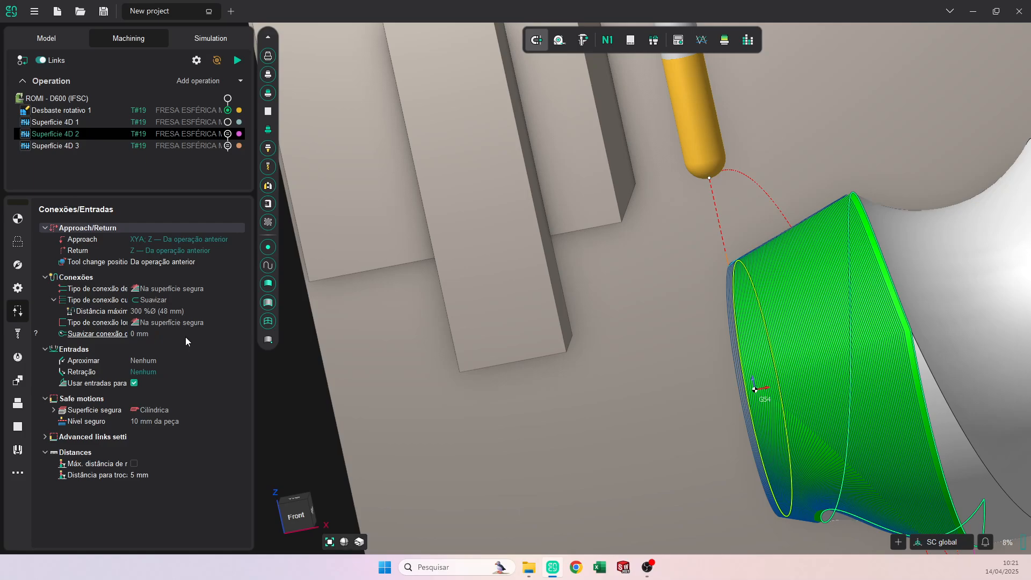
pyautogui.click(159, 360)
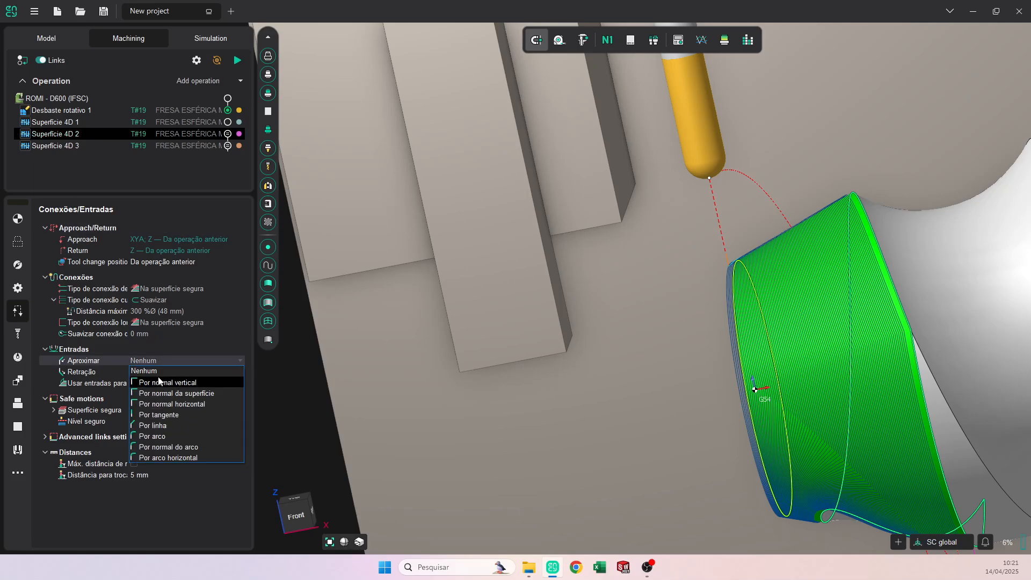
pyautogui.click(165, 436)
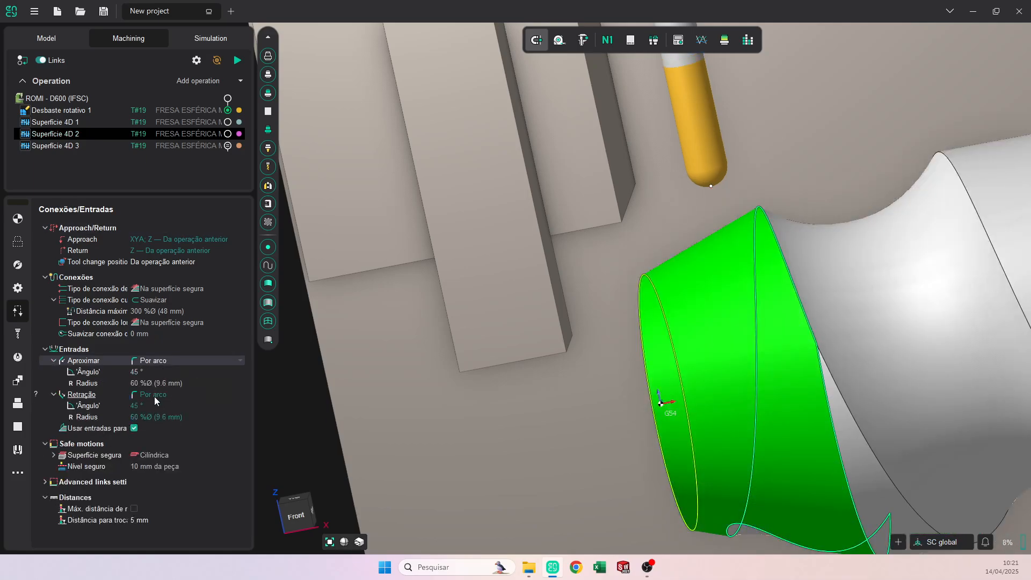
pyautogui.click(178, 145)
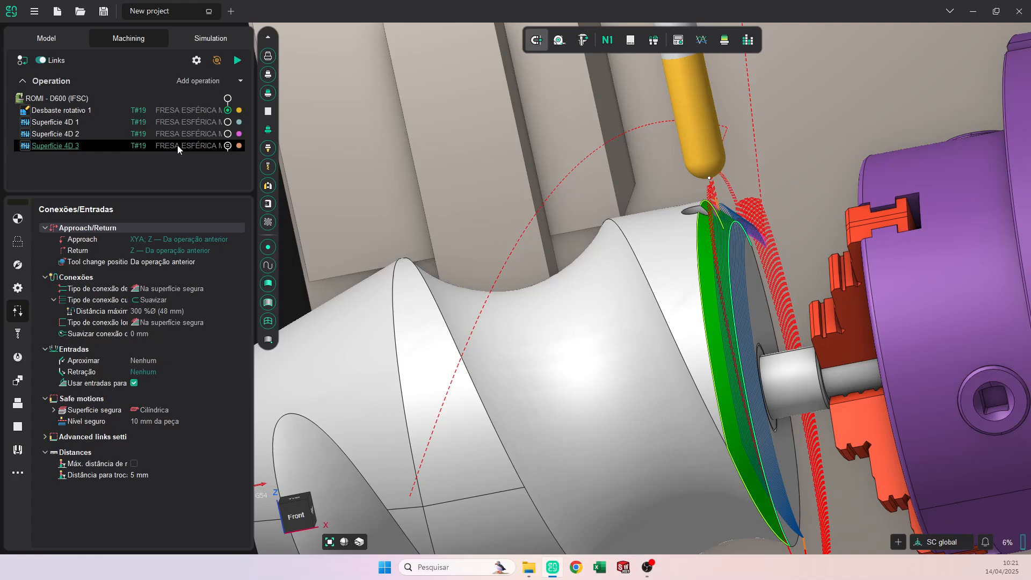
pyautogui.click(150, 360)
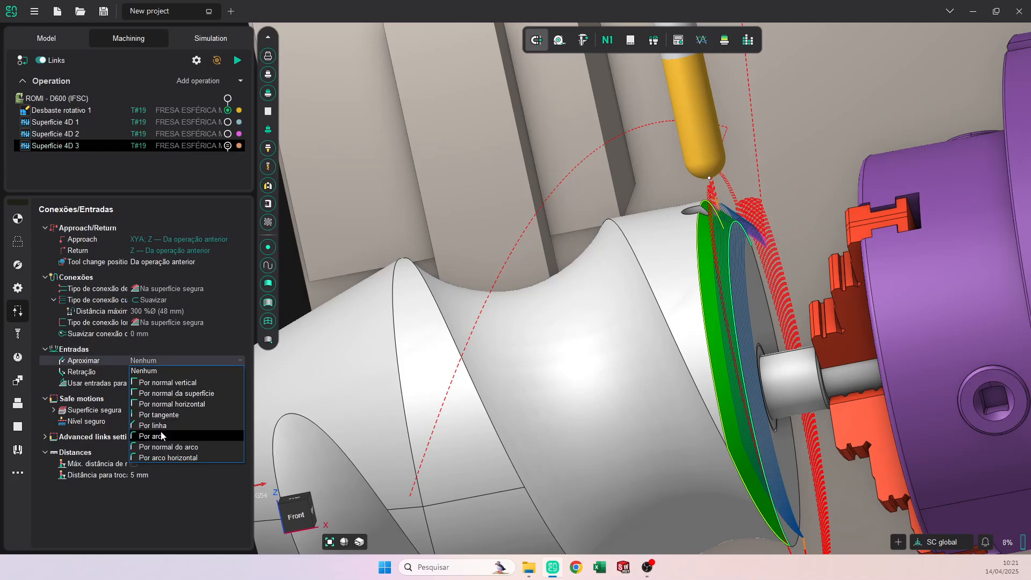
pyautogui.click(160, 433)
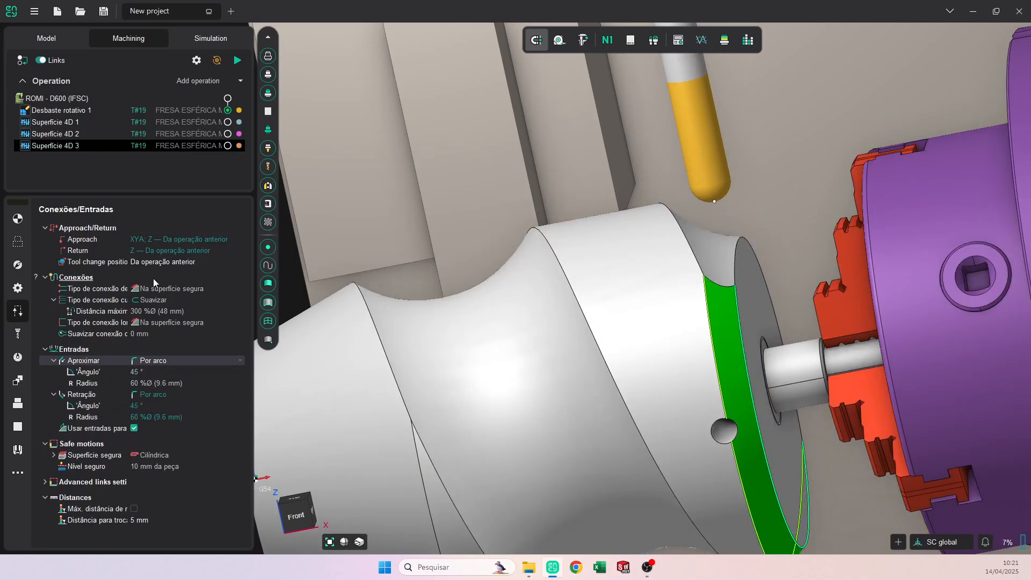
# - Recalculate the toolpaths of all operations under the ROMI - D600 machine setup
pyautogui.click(77, 102)
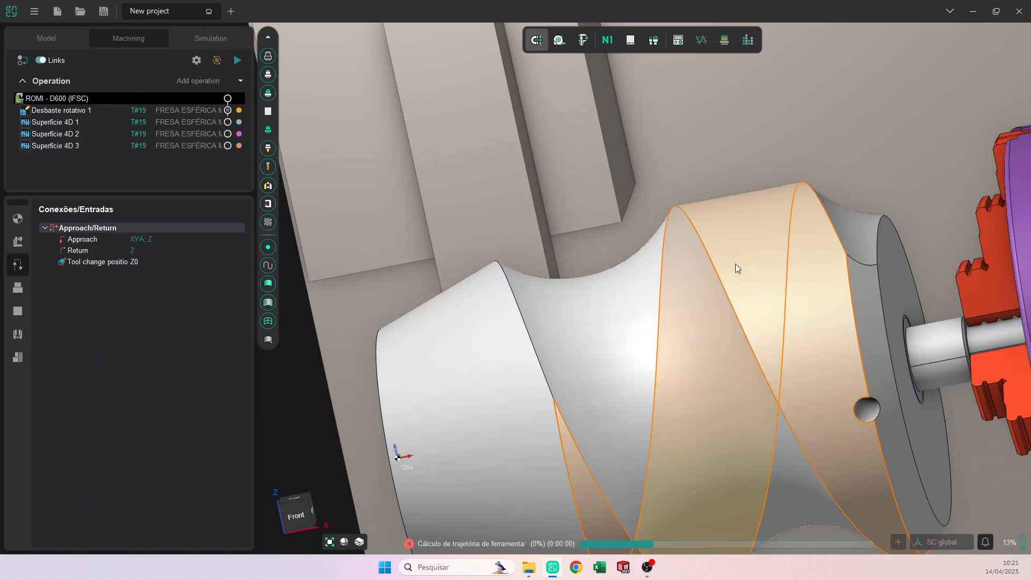
pyautogui.scroll(-6, 736, 264)
pyautogui.moveTo(736, 263); pyautogui.dragTo(745, 256, button='middle')
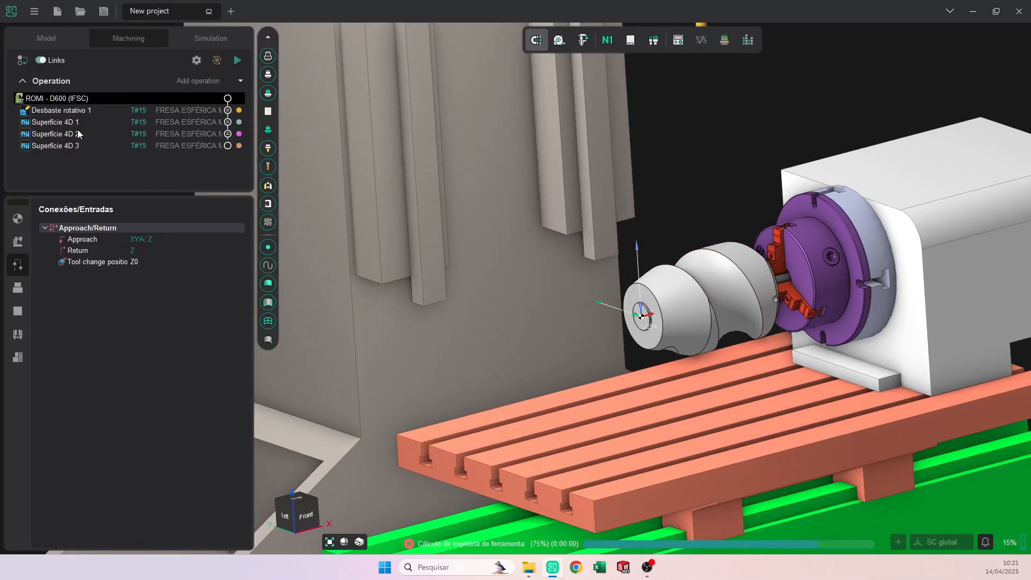
# - Select Superfície 4D 1 and examine its arc entries and rapid links at the chuck-side end of the groove
pyautogui.click(64, 123)
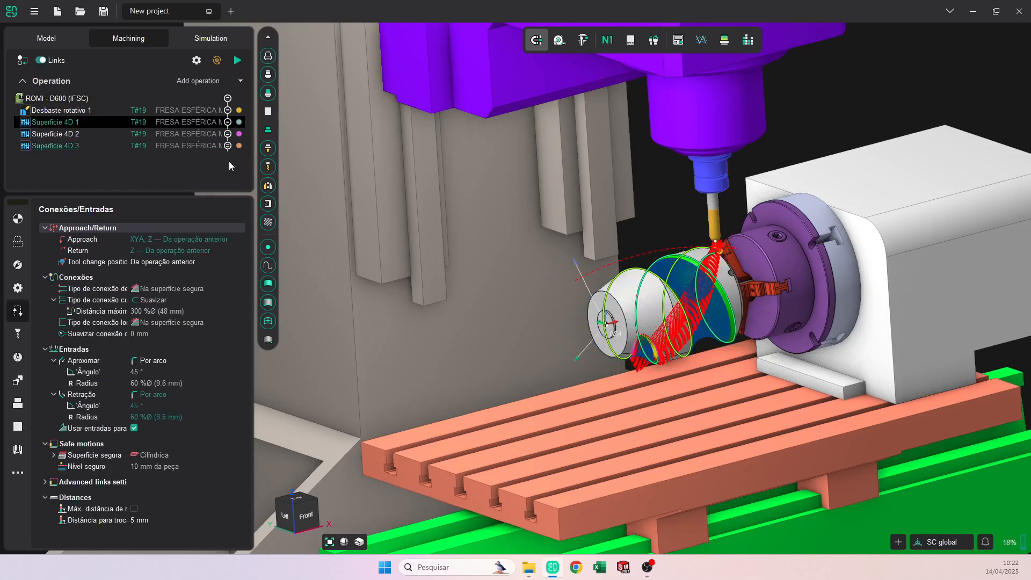
pyautogui.scroll(10, 723, 279)
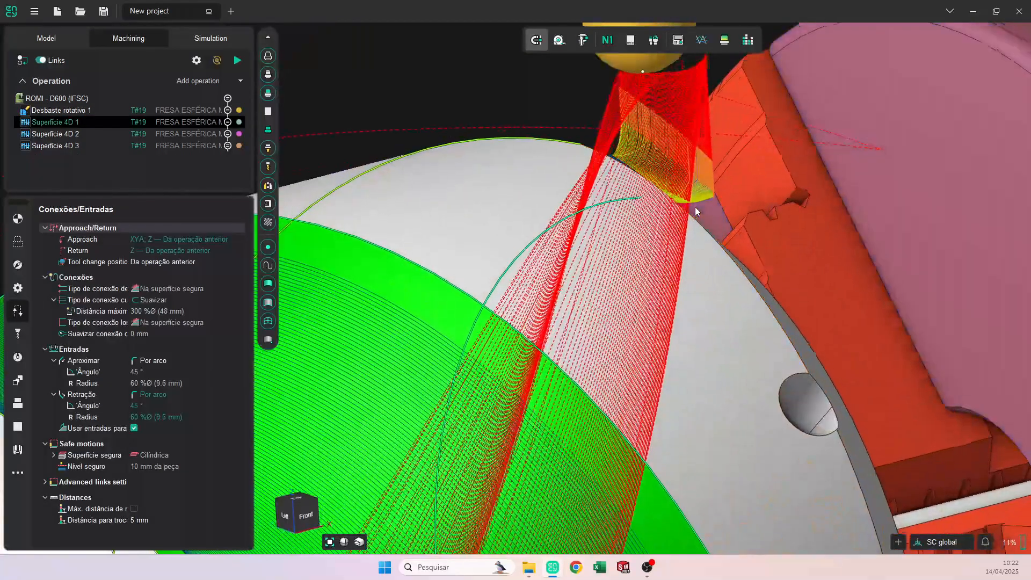
pyautogui.moveTo(695, 207); pyautogui.dragTo(634, 195, button='middle')
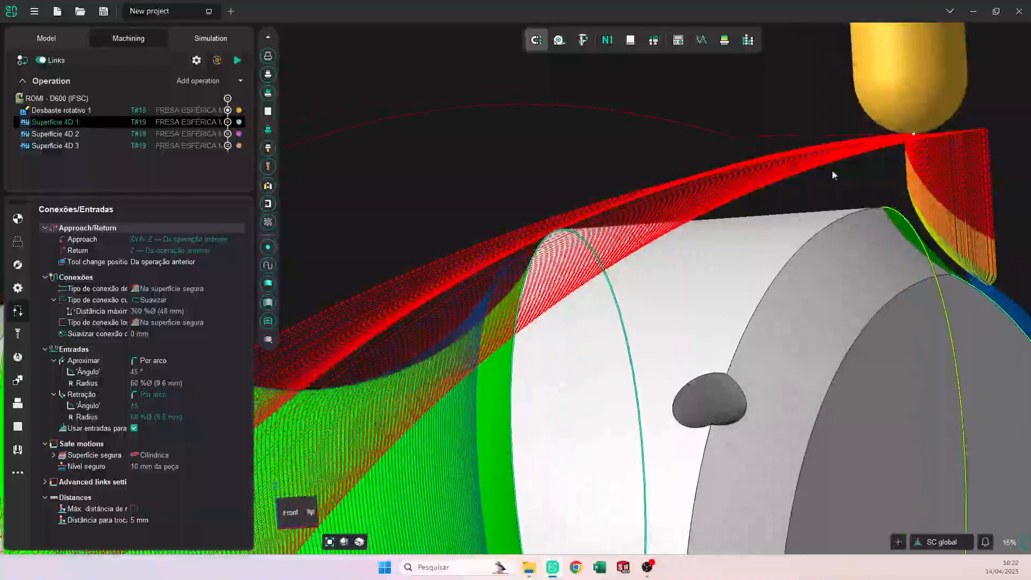
pyautogui.scroll(5, 978, 207)
pyautogui.moveTo(971, 220); pyautogui.dragTo(869, 143, button='middle')
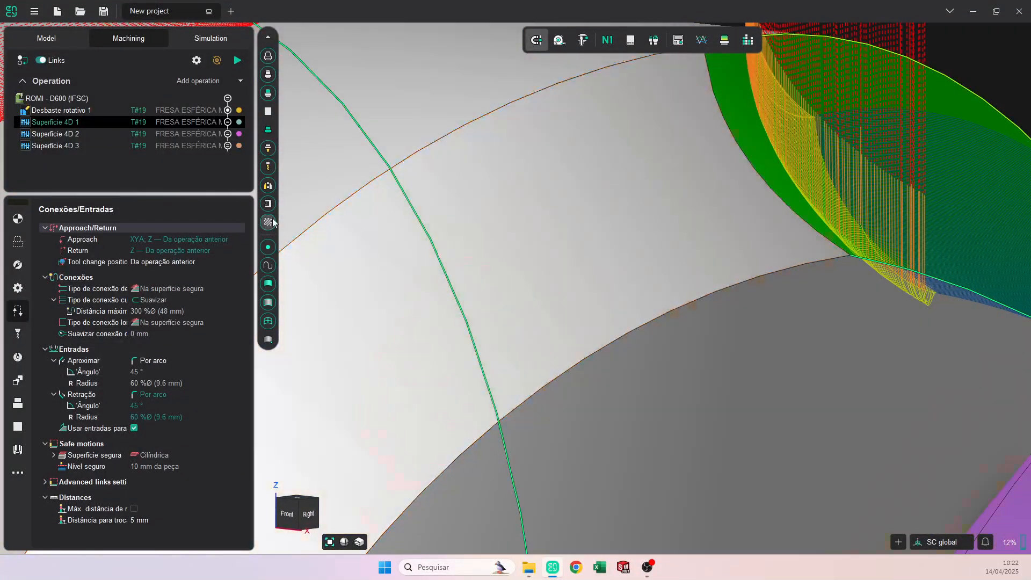
# - Hide the machine table and the chuck around the part to expose the Superfície 4D 1 toolpath
pyautogui.click(268, 204)
pyautogui.click(268, 186)
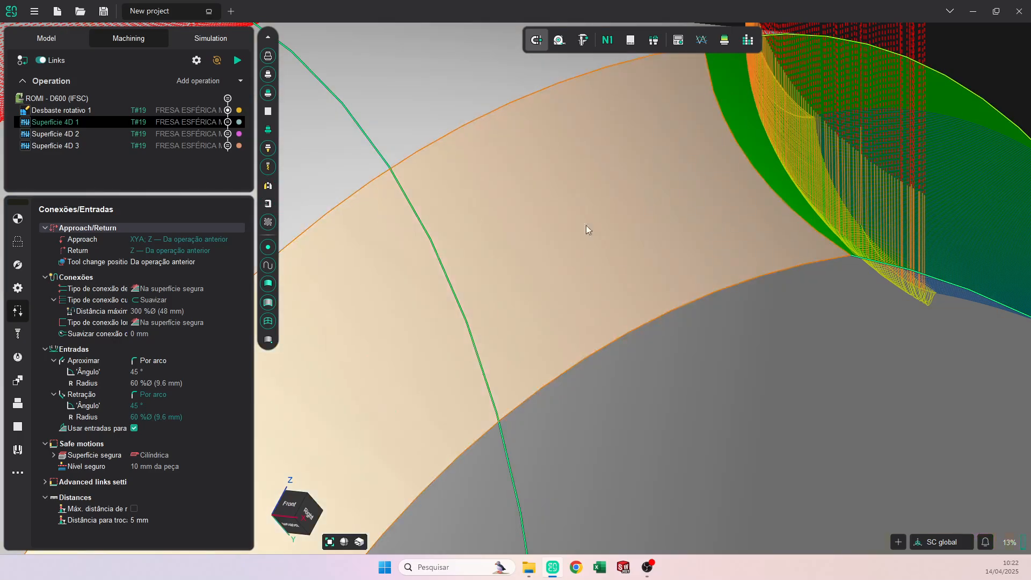
pyautogui.scroll(-6, 809, 282)
pyautogui.moveTo(809, 282); pyautogui.dragTo(711, 265, button='middle')
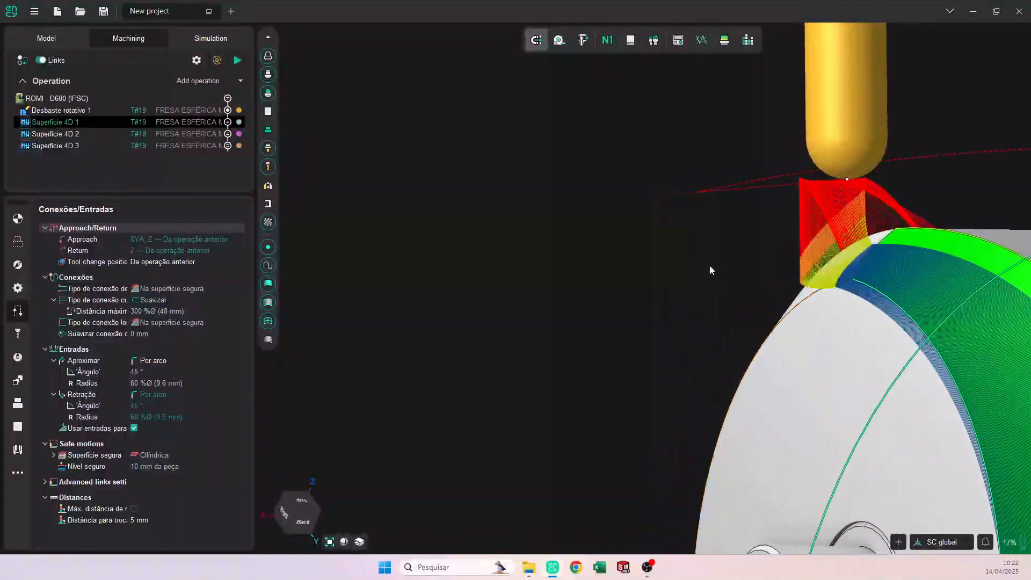
# - Examine the Superfície 4D 1 arc entries and retracts up close at the groove end, and the whole toolpath around the part
pyautogui.scroll(6, 871, 221)
pyautogui.scroll(2, 871, 220)
pyautogui.moveTo(727, 314); pyautogui.dragTo(696, 373, button='middle')
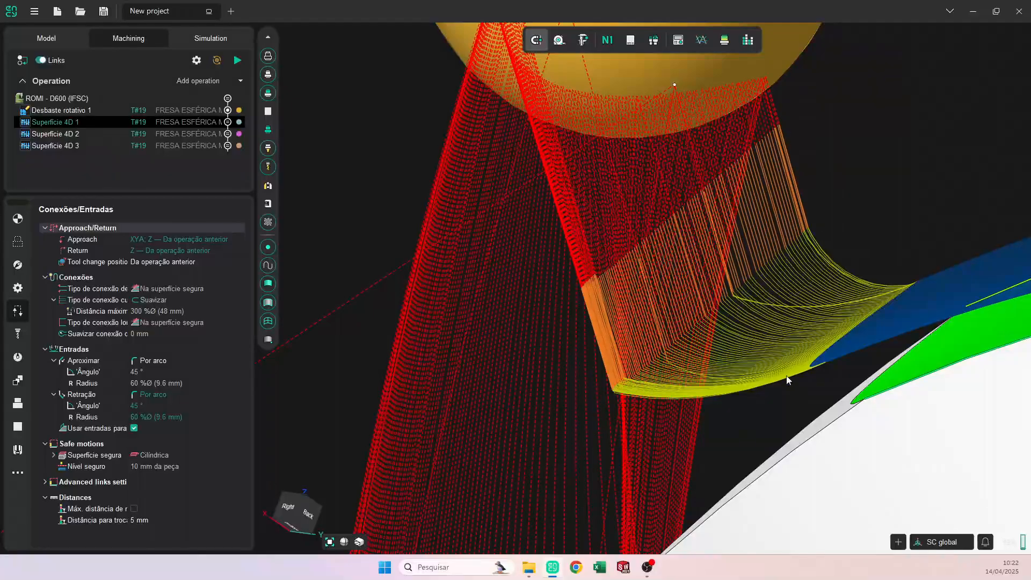
pyautogui.moveTo(760, 385); pyautogui.dragTo(736, 385, button='middle')
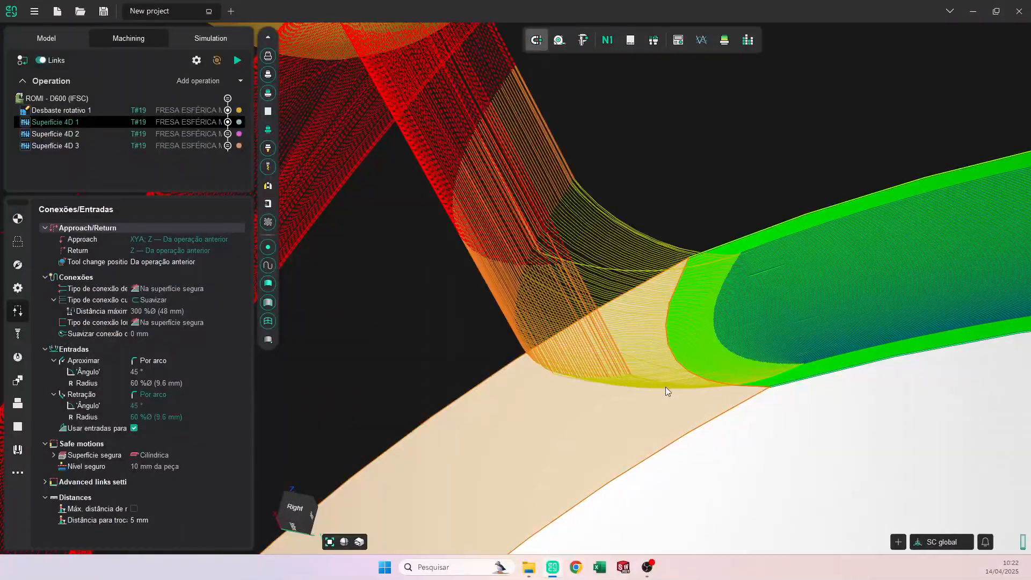
pyautogui.moveTo(666, 388); pyautogui.dragTo(674, 401, button='middle')
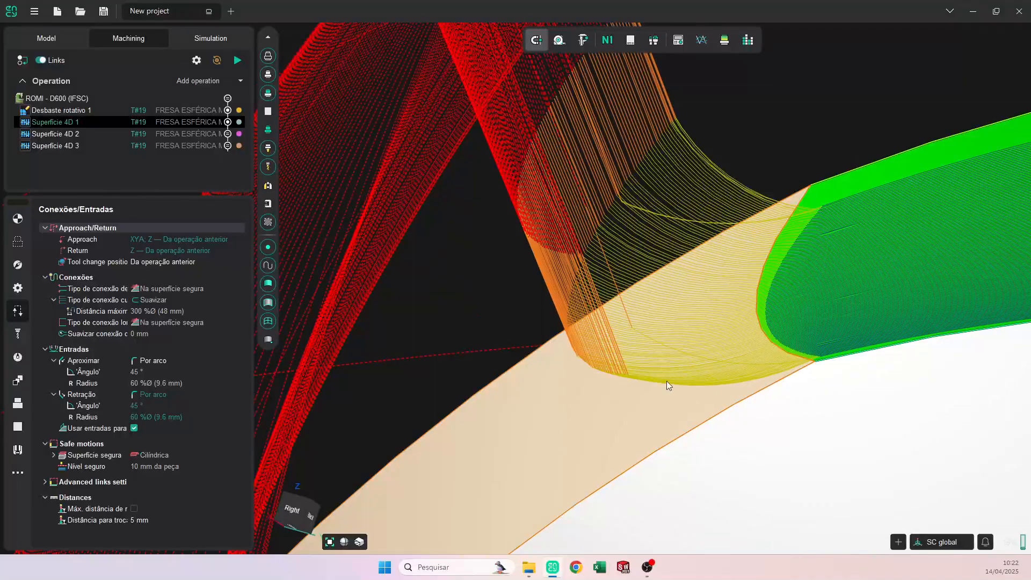
pyautogui.scroll(-5, 741, 379)
pyautogui.moveTo(741, 378); pyautogui.dragTo(730, 350, button='middle')
pyautogui.scroll(-10, 752, 392)
pyautogui.scroll(9, 686, 253)
pyautogui.moveTo(687, 285); pyautogui.dragTo(748, 312, button='middle')
pyautogui.moveTo(710, 316); pyautogui.dragTo(692, 285, button='middle')
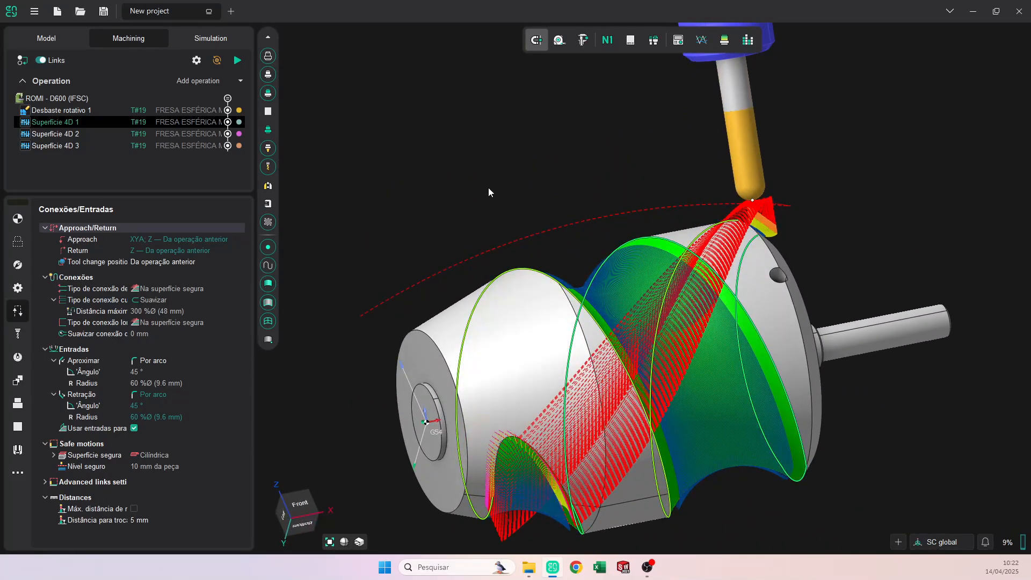